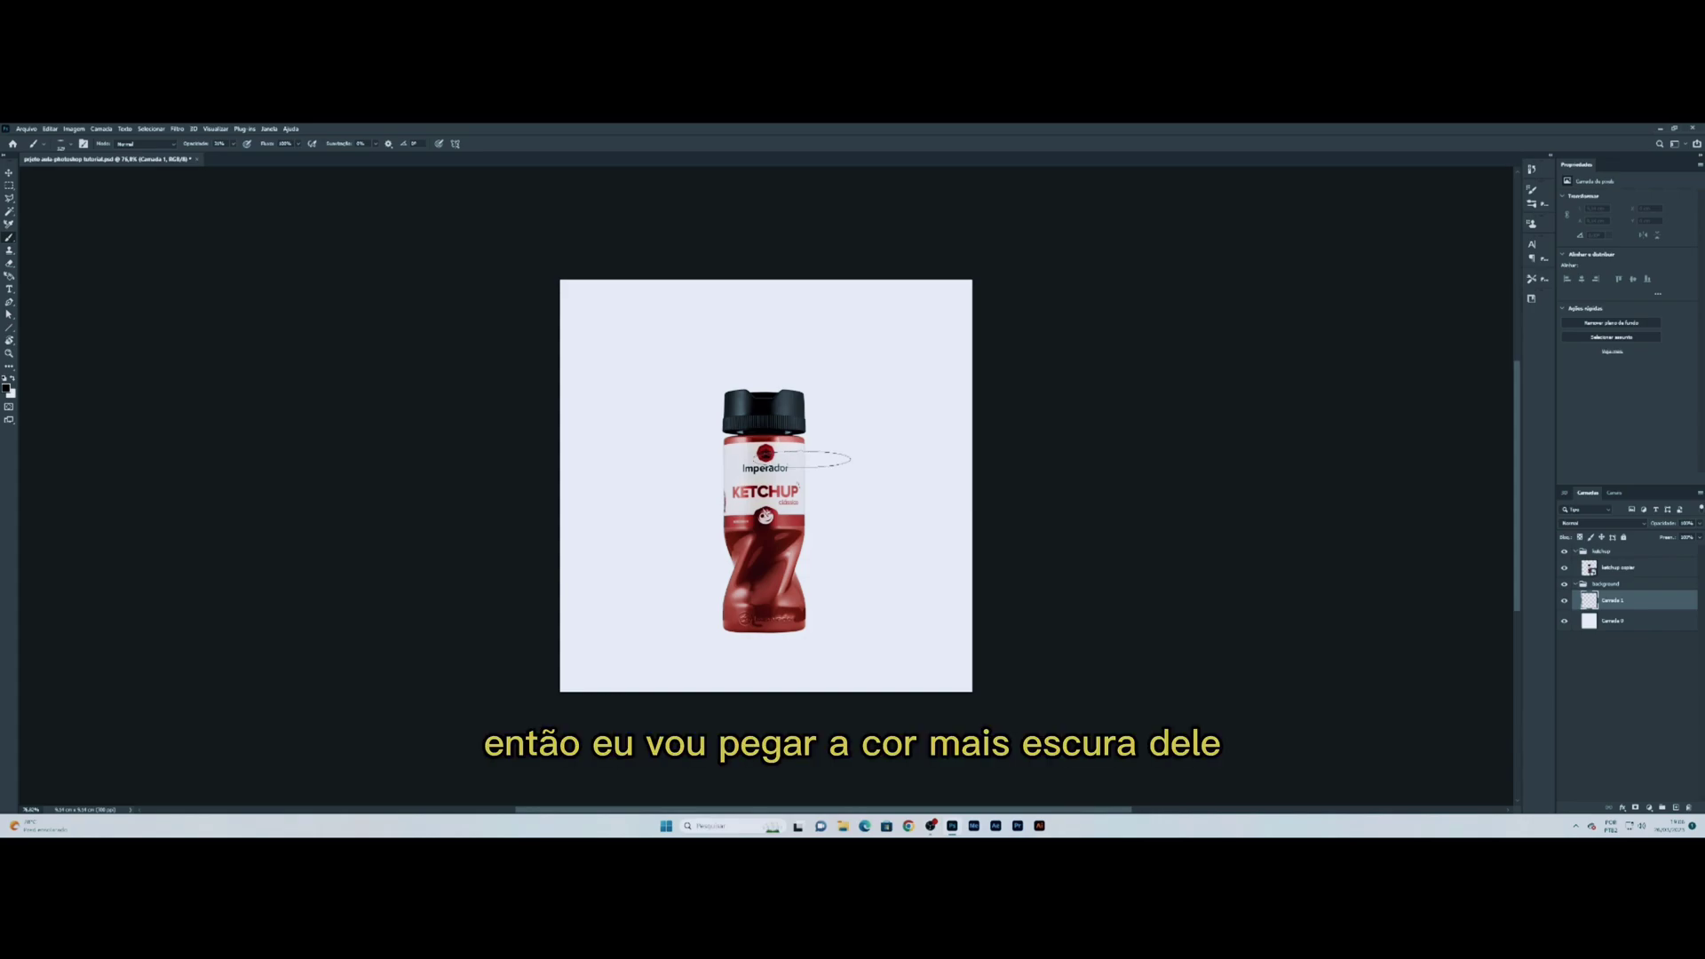
# Step: Sample the darkest red from the ketchup bottle and reshape the flat brush tip into a round one
pyautogui.moveTo(777, 544)
pyautogui.mouseDown()
pyautogui.moveTo(736, 591)
pyautogui.moveTo(768, 575)
pyautogui.moveTo(735, 567)
pyautogui.moveTo(747, 520)
pyautogui.moveTo(799, 540)
pyautogui.moveTo(777, 546)
pyautogui.mouseUp()
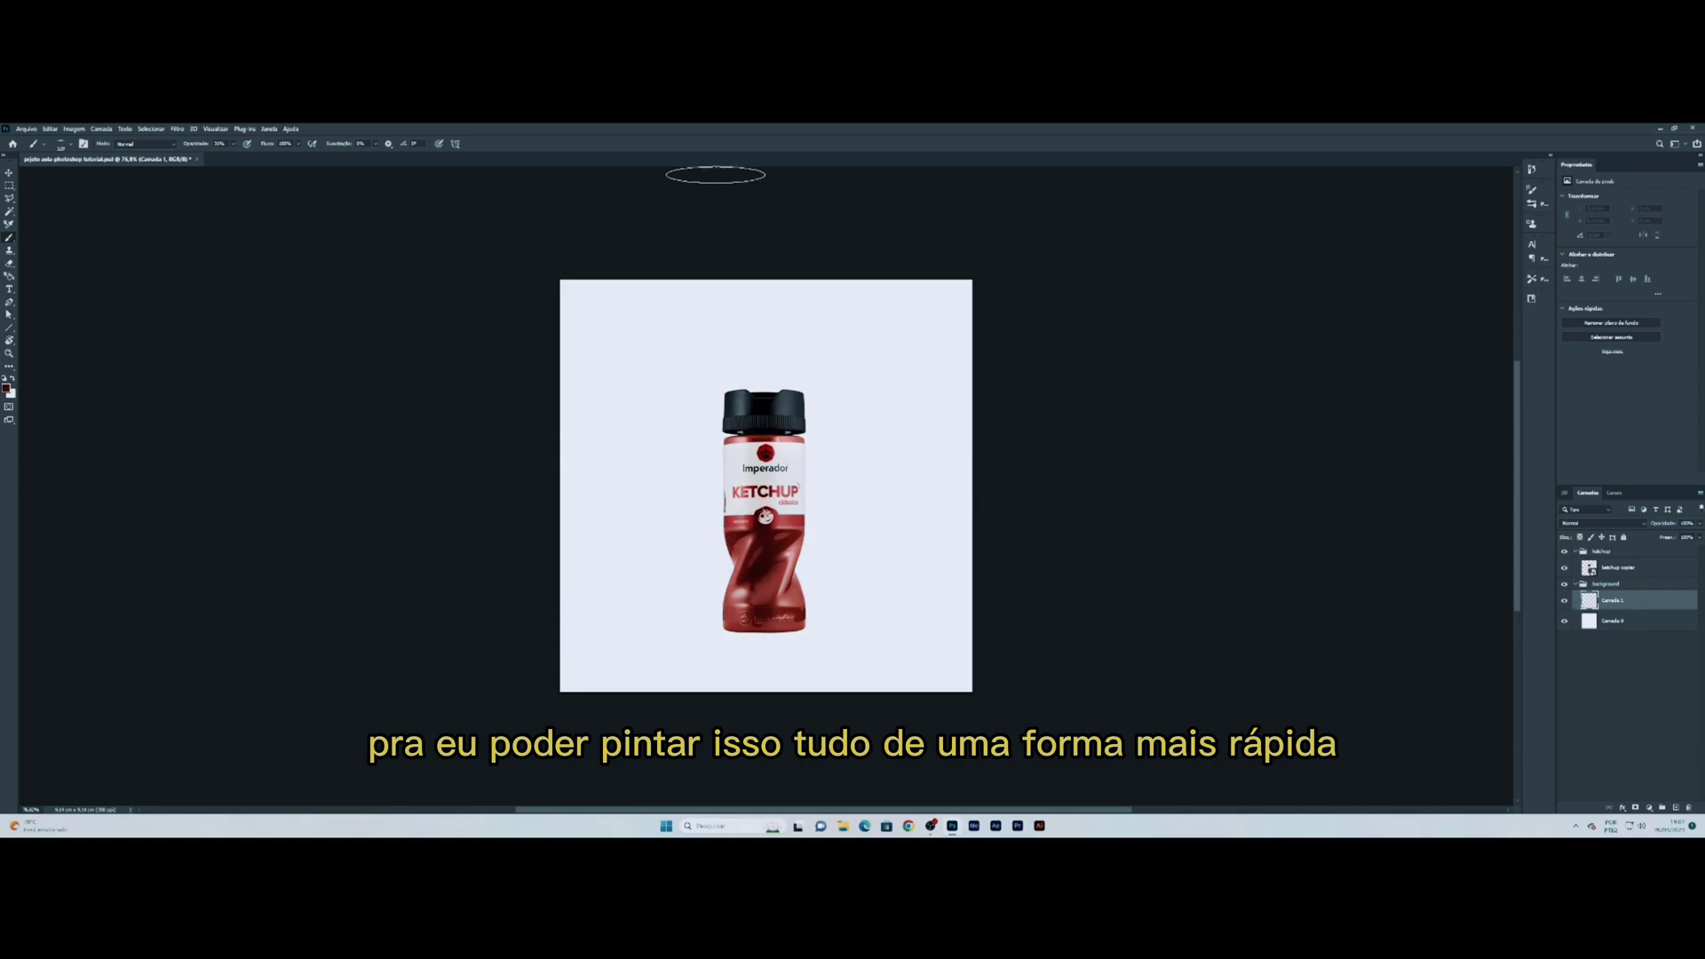
pyautogui.rightClick(858, 514)
pyautogui.moveTo(806, 505); pyautogui.dragTo(806, 519)
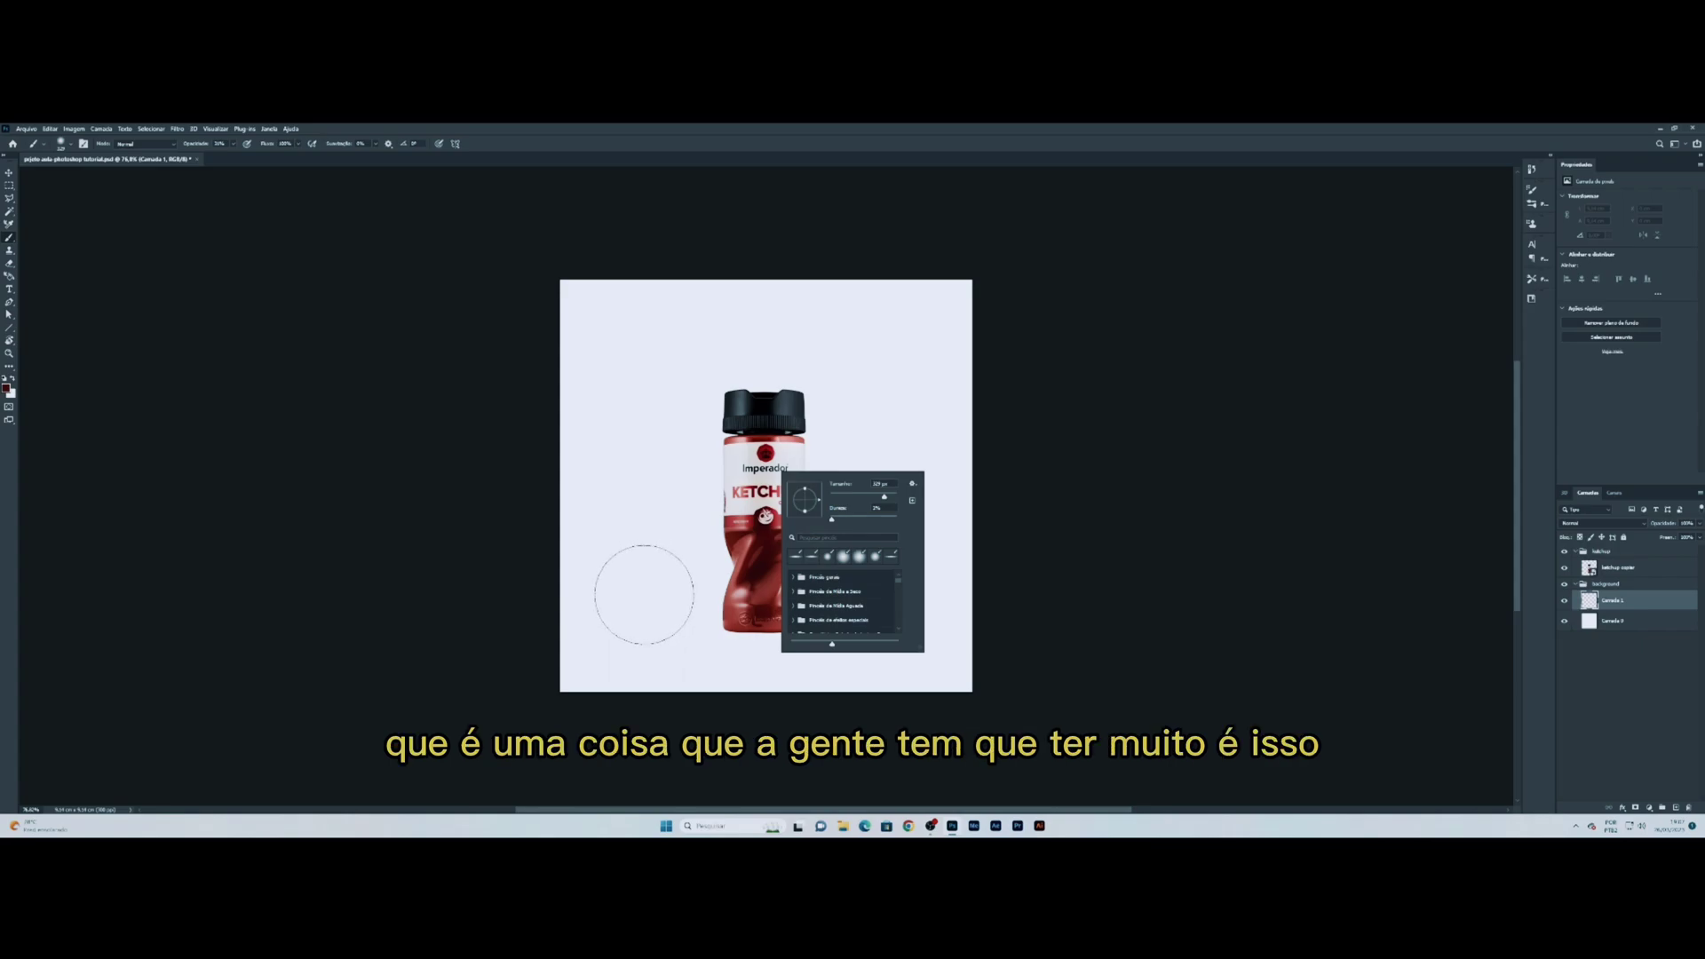
# Step: Try to paint the background dark red by hand with brush strokes, raising the brush opacity to 100%
pyautogui.click(639, 589)
pyautogui.hotkey('ctrl', 'z')
pyautogui.moveTo(1225, 644)
pyautogui.mouseDown()
pyautogui.moveTo(1019, 638)
pyautogui.moveTo(609, 487)
pyautogui.moveTo(799, 355)
pyautogui.mouseUp()
pyautogui.hotkey('ctrl', 'z')
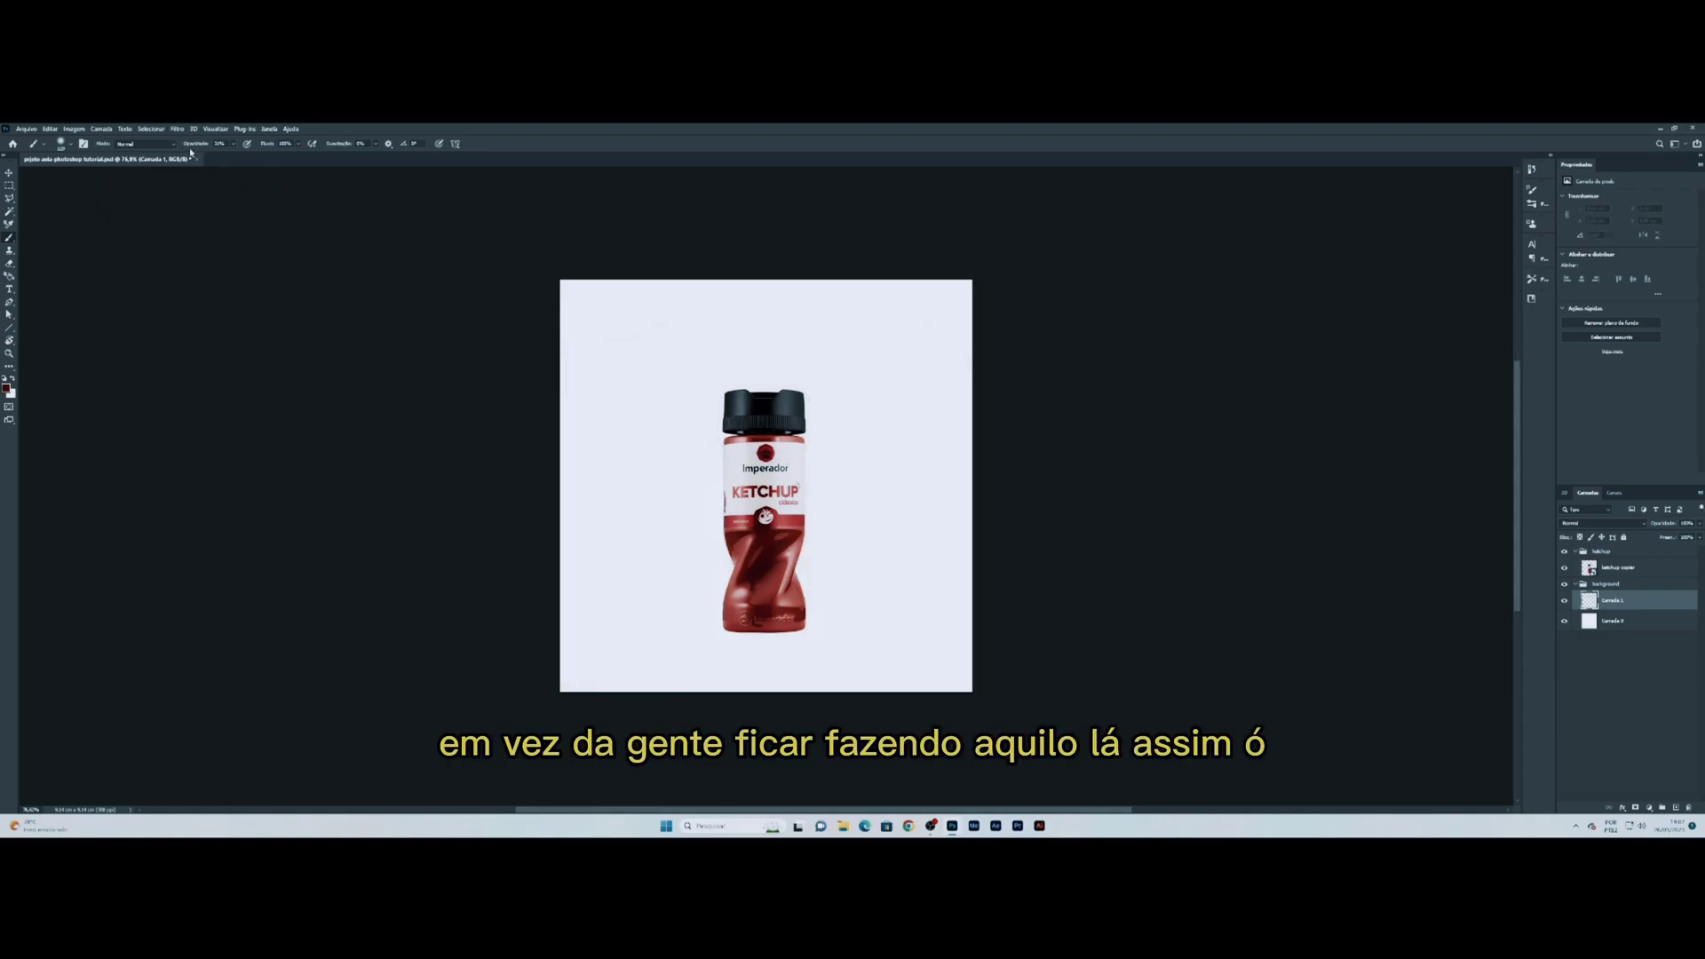
pyautogui.moveTo(1063, 644)
pyautogui.mouseDown()
pyautogui.moveTo(773, 675)
pyautogui.moveTo(863, 402)
pyautogui.moveTo(577, 267)
pyautogui.mouseUp()
pyautogui.hotkey('ctrl', 'z')
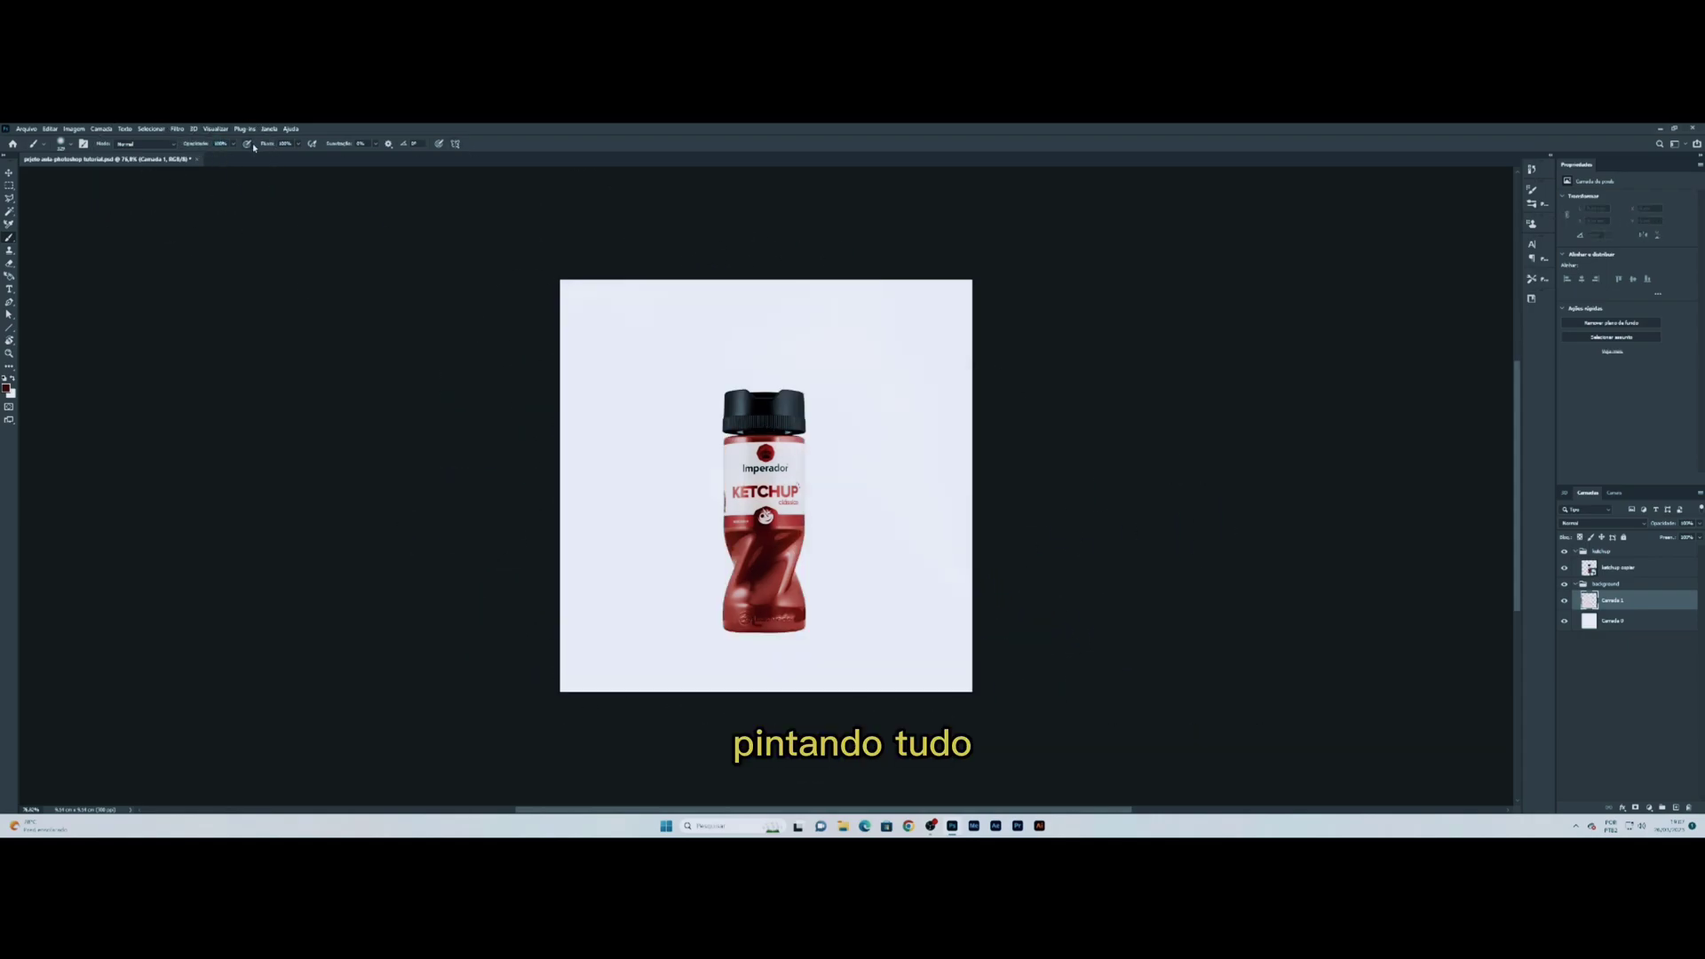
pyautogui.moveTo(1066, 617)
pyautogui.mouseDown()
pyautogui.moveTo(982, 613)
pyautogui.moveTo(802, 497)
pyautogui.moveTo(658, 333)
pyautogui.moveTo(775, 263)
pyautogui.moveTo(923, 417)
pyautogui.mouseUp()
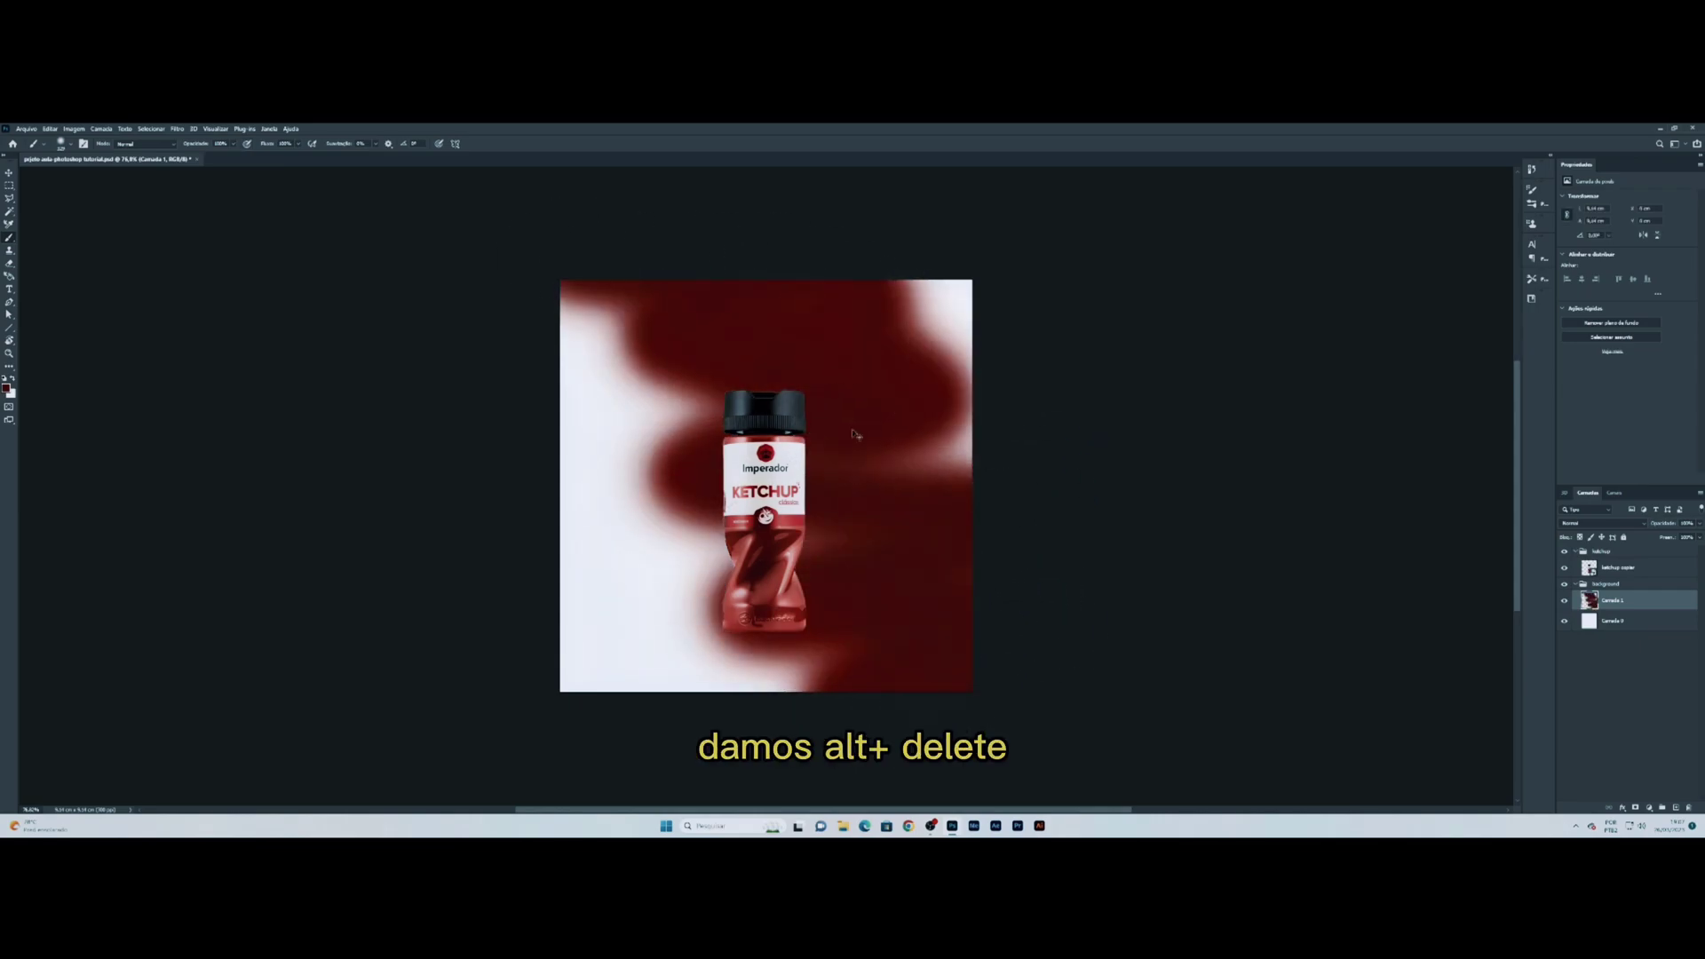
pyautogui.hotkey('ctrl', 'z')
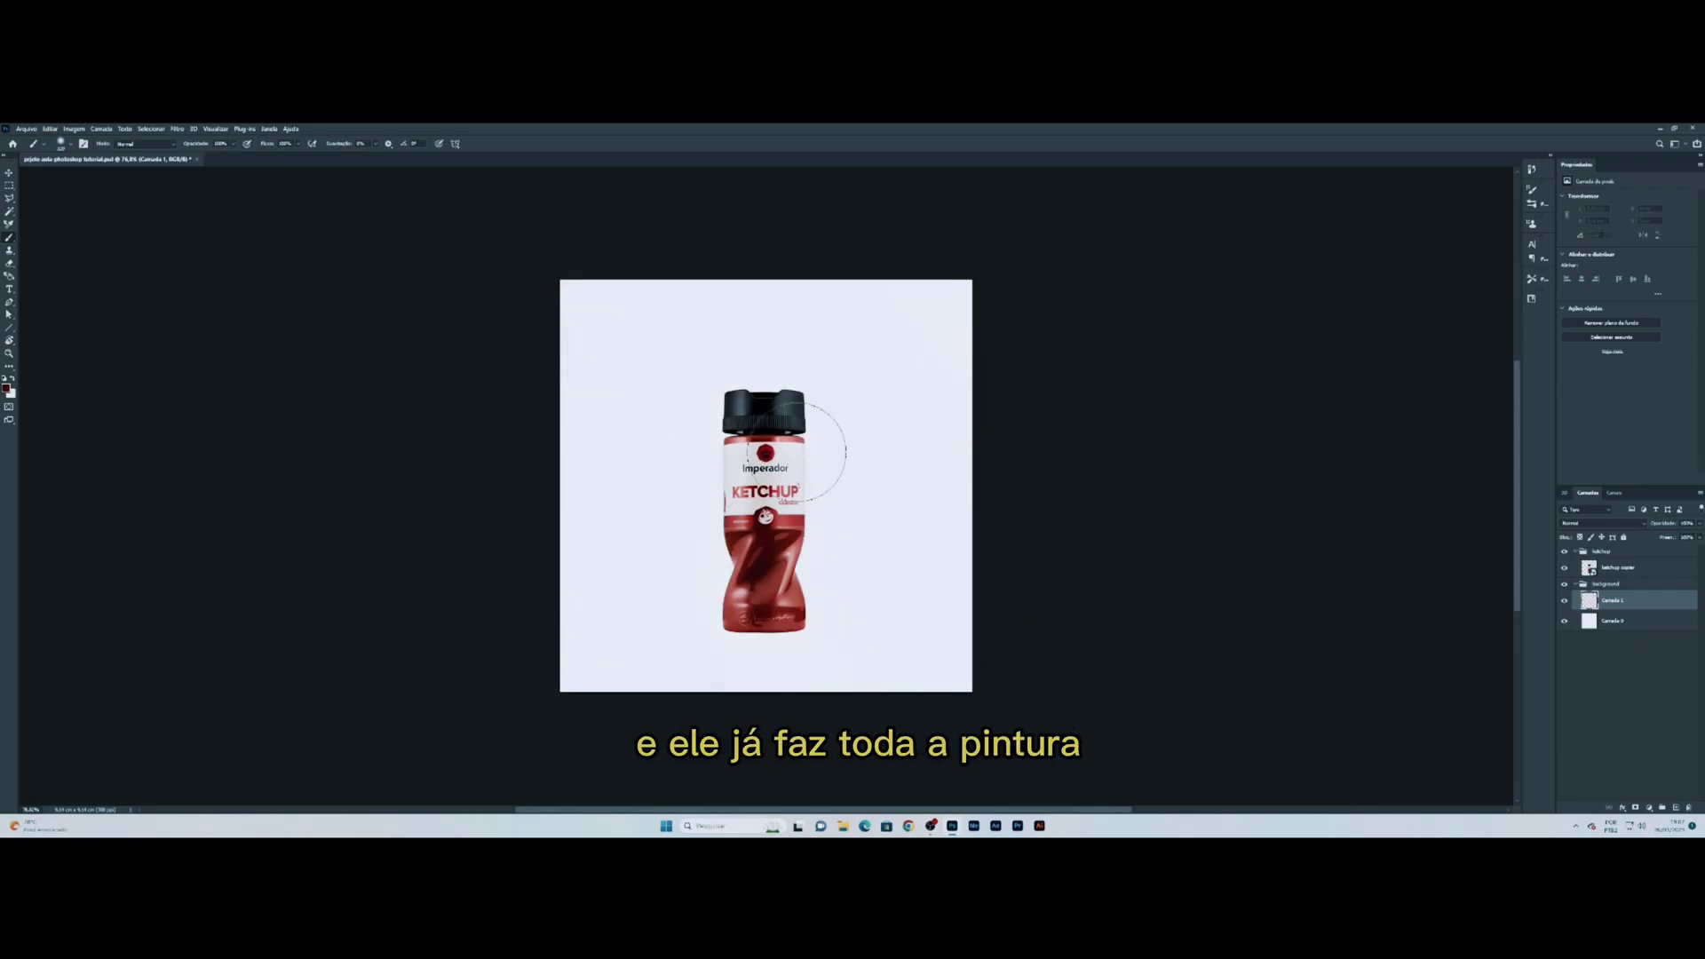
# Step: Fill the background layer Camada 1 with the sampled dark red foreground colour
pyautogui.hotkey('alt', 'Delete')
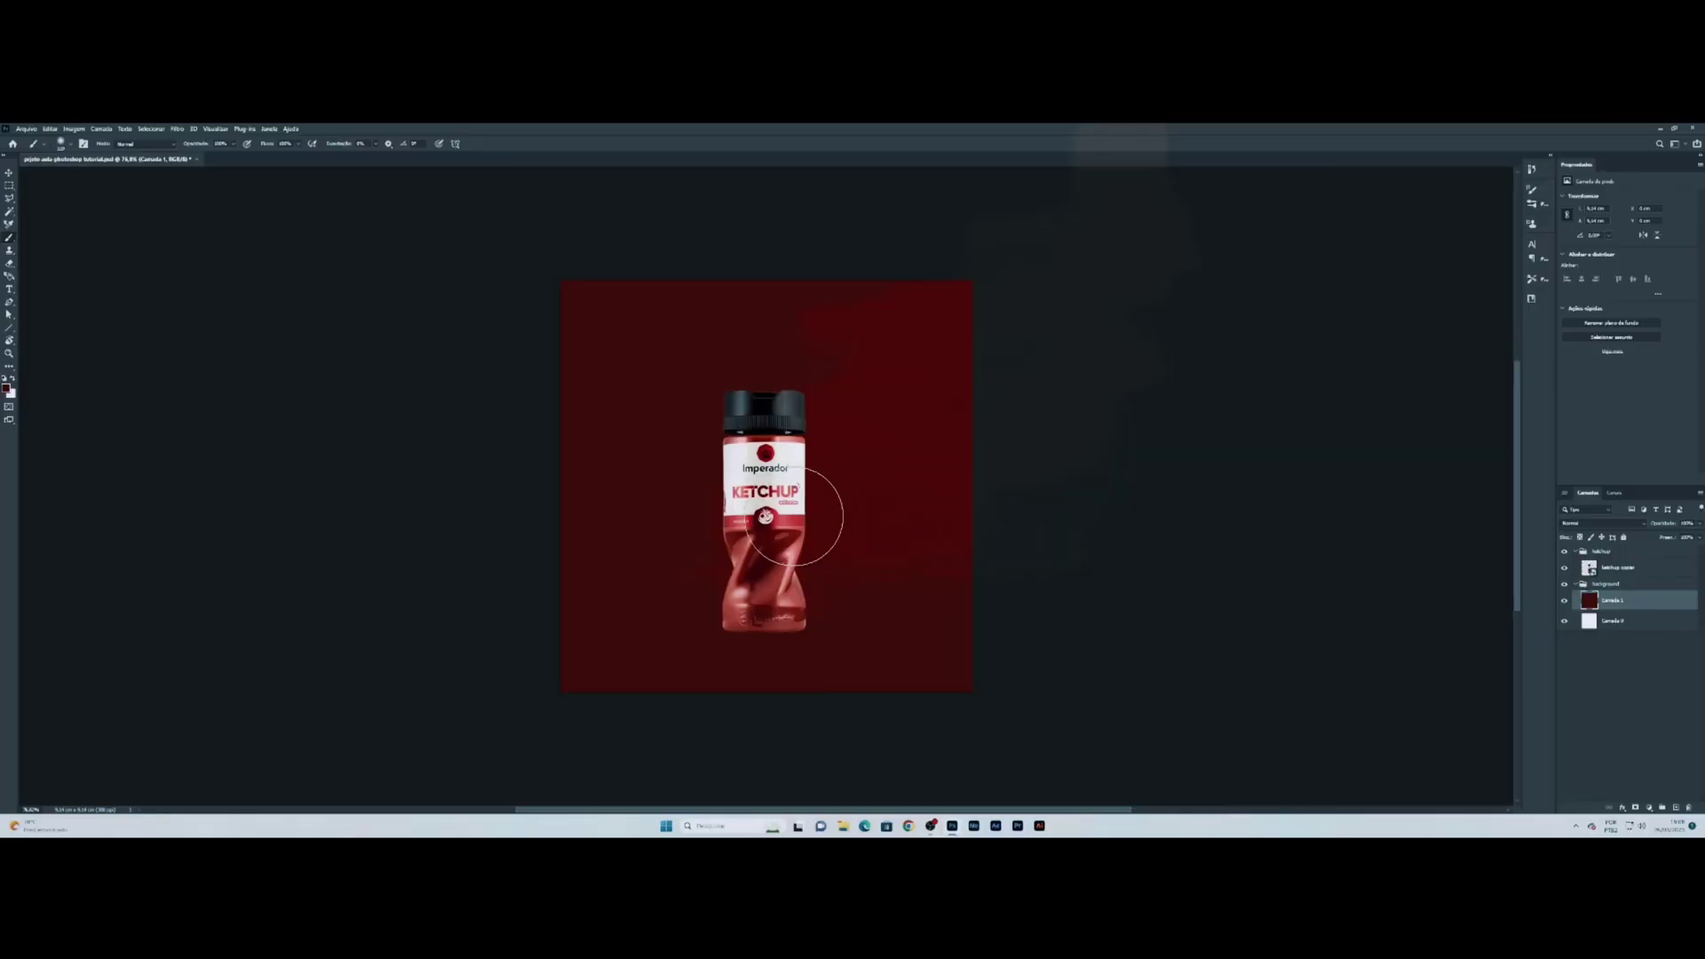
# Step: Shrink the brush to a small tip and swap the colours so that white is the foreground colour
pyautogui.moveTo(765, 515); pyautogui.dragTo(768, 510)
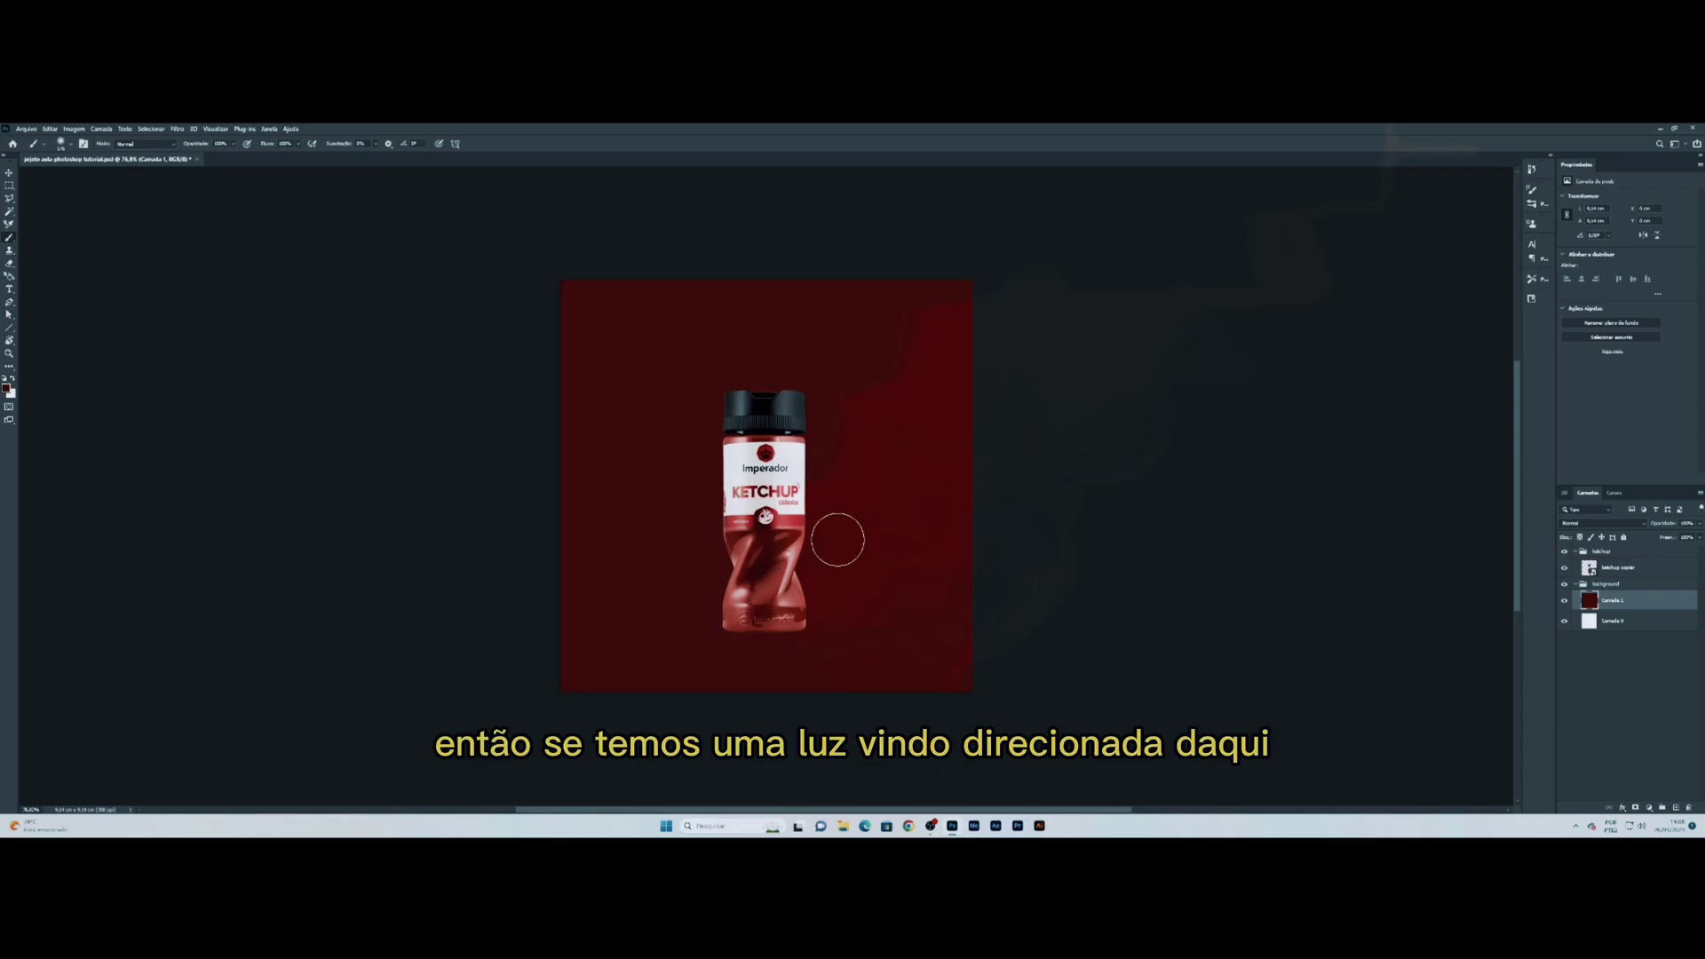
pyautogui.moveTo(857, 486); pyautogui.dragTo(835, 495)
pyautogui.press('x')
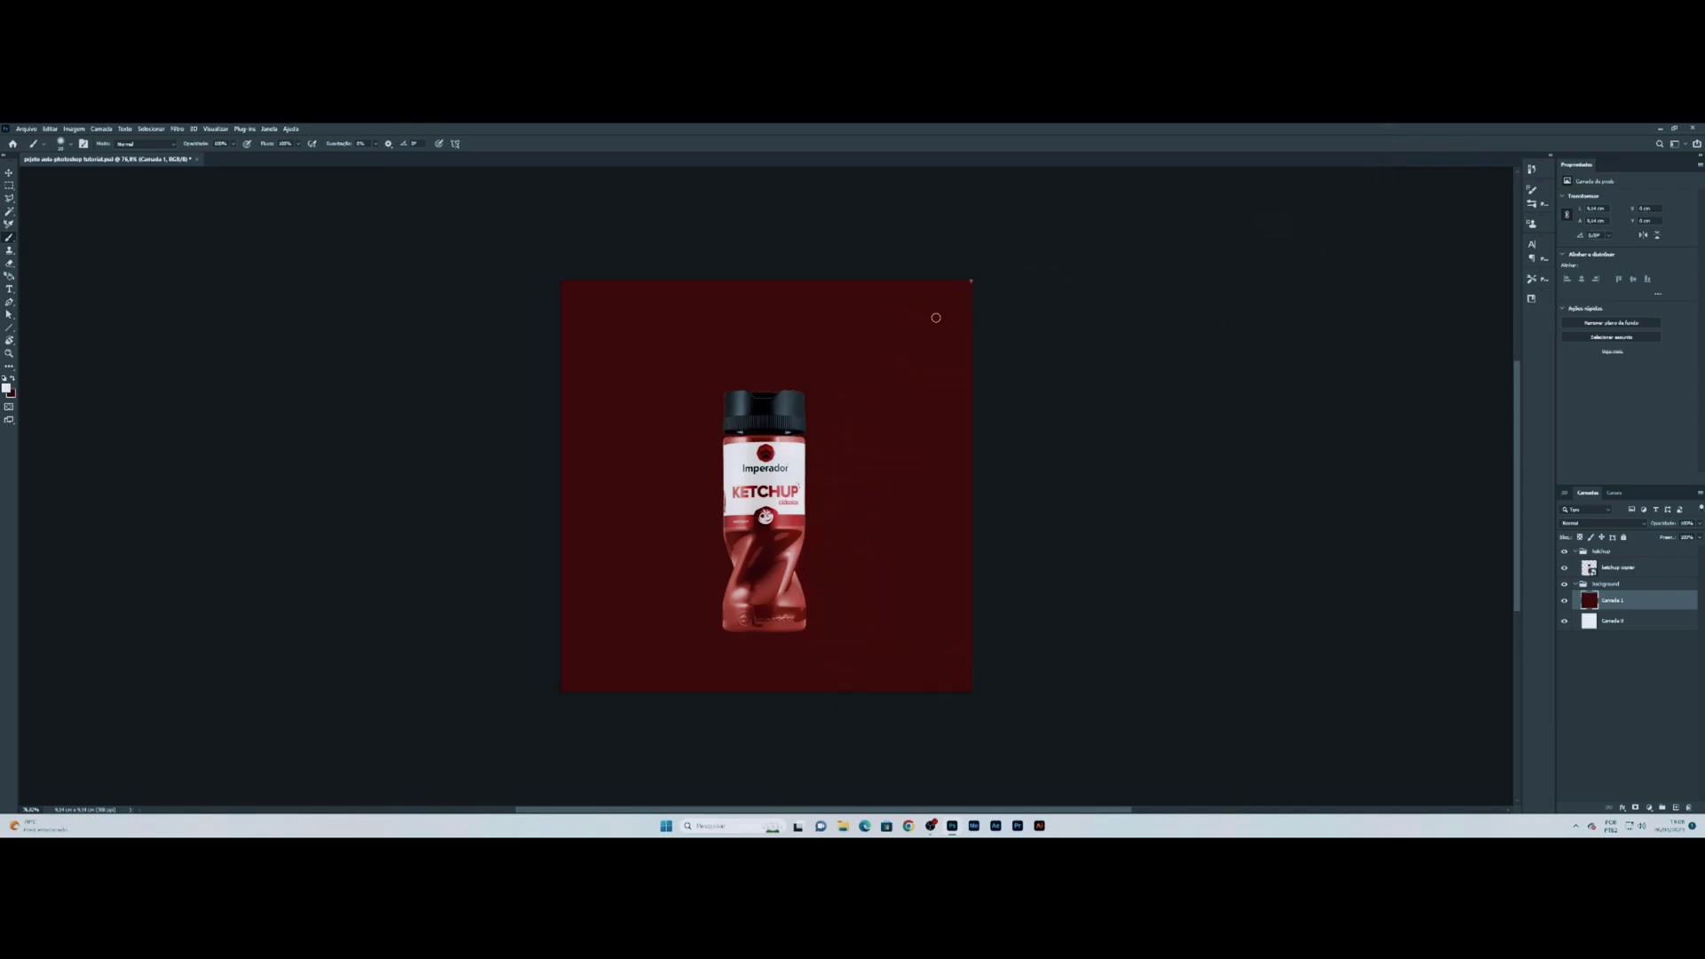
# Step: Try white guide strokes for light coming from the canvas's upper-right corner and the shadow side along the bottle's left
pyautogui.moveTo(970, 282); pyautogui.dragTo(817, 389)
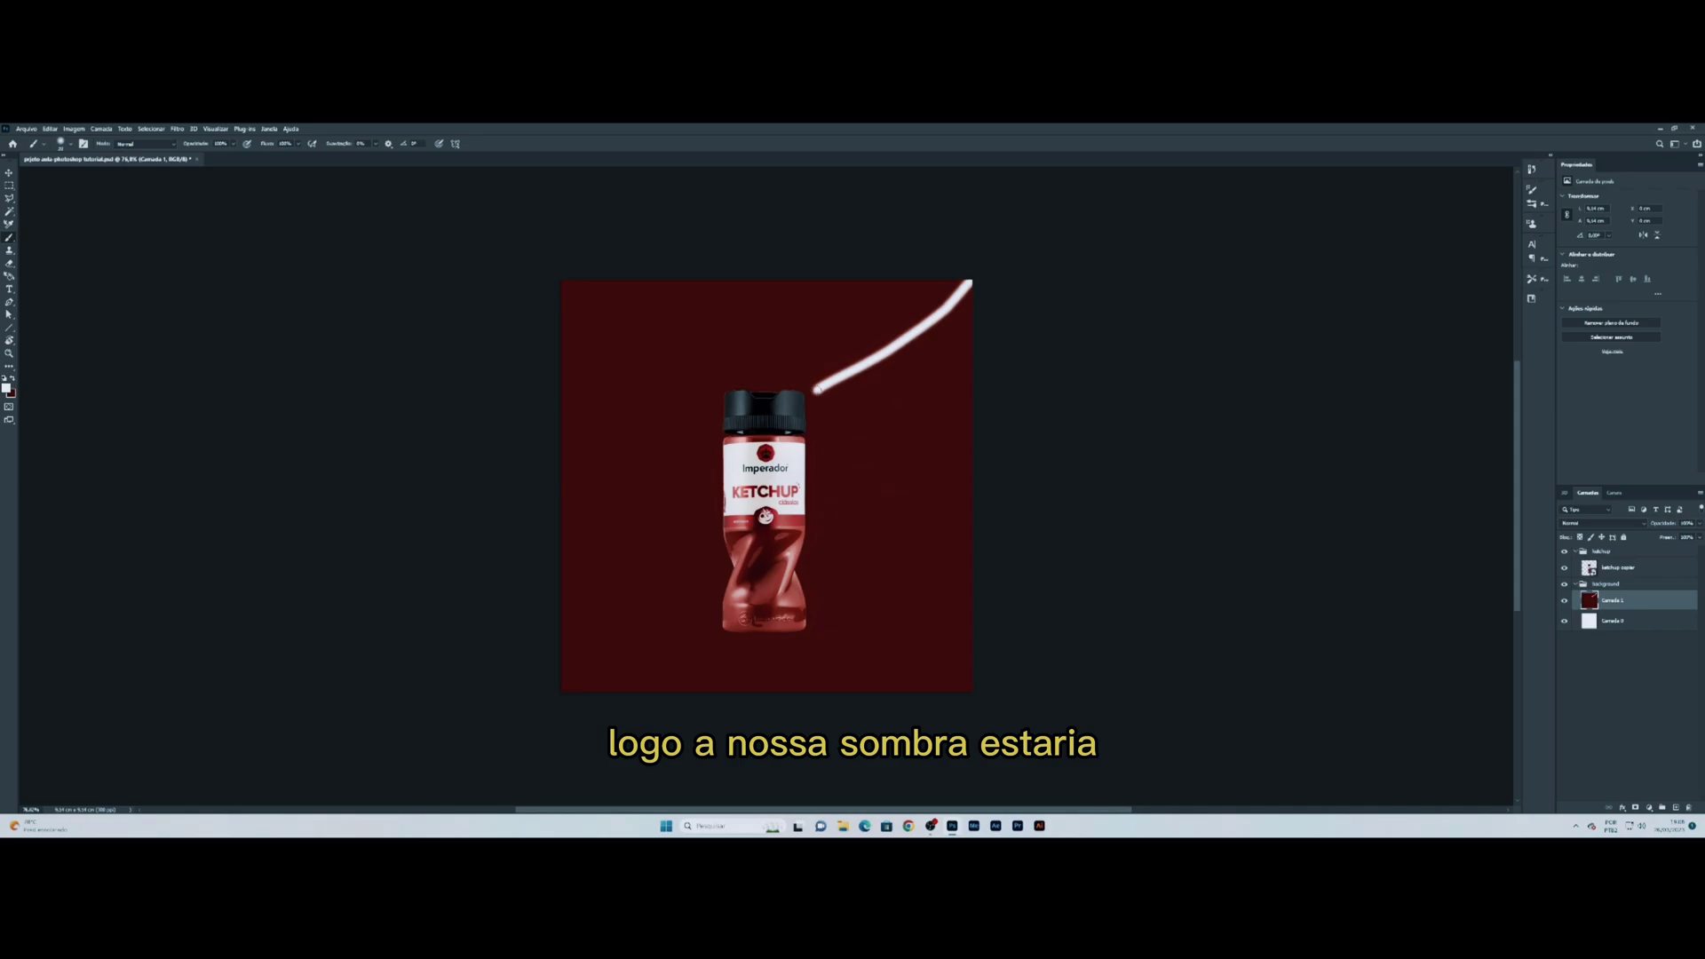
pyautogui.hotkey('ctrl', 'z')
pyautogui.moveTo(751, 362)
pyautogui.mouseDown()
pyautogui.moveTo(671, 496)
pyautogui.moveTo(682, 580)
pyautogui.moveTo(719, 533)
pyautogui.mouseUp()
pyautogui.hotkey('ctrl', 'z')
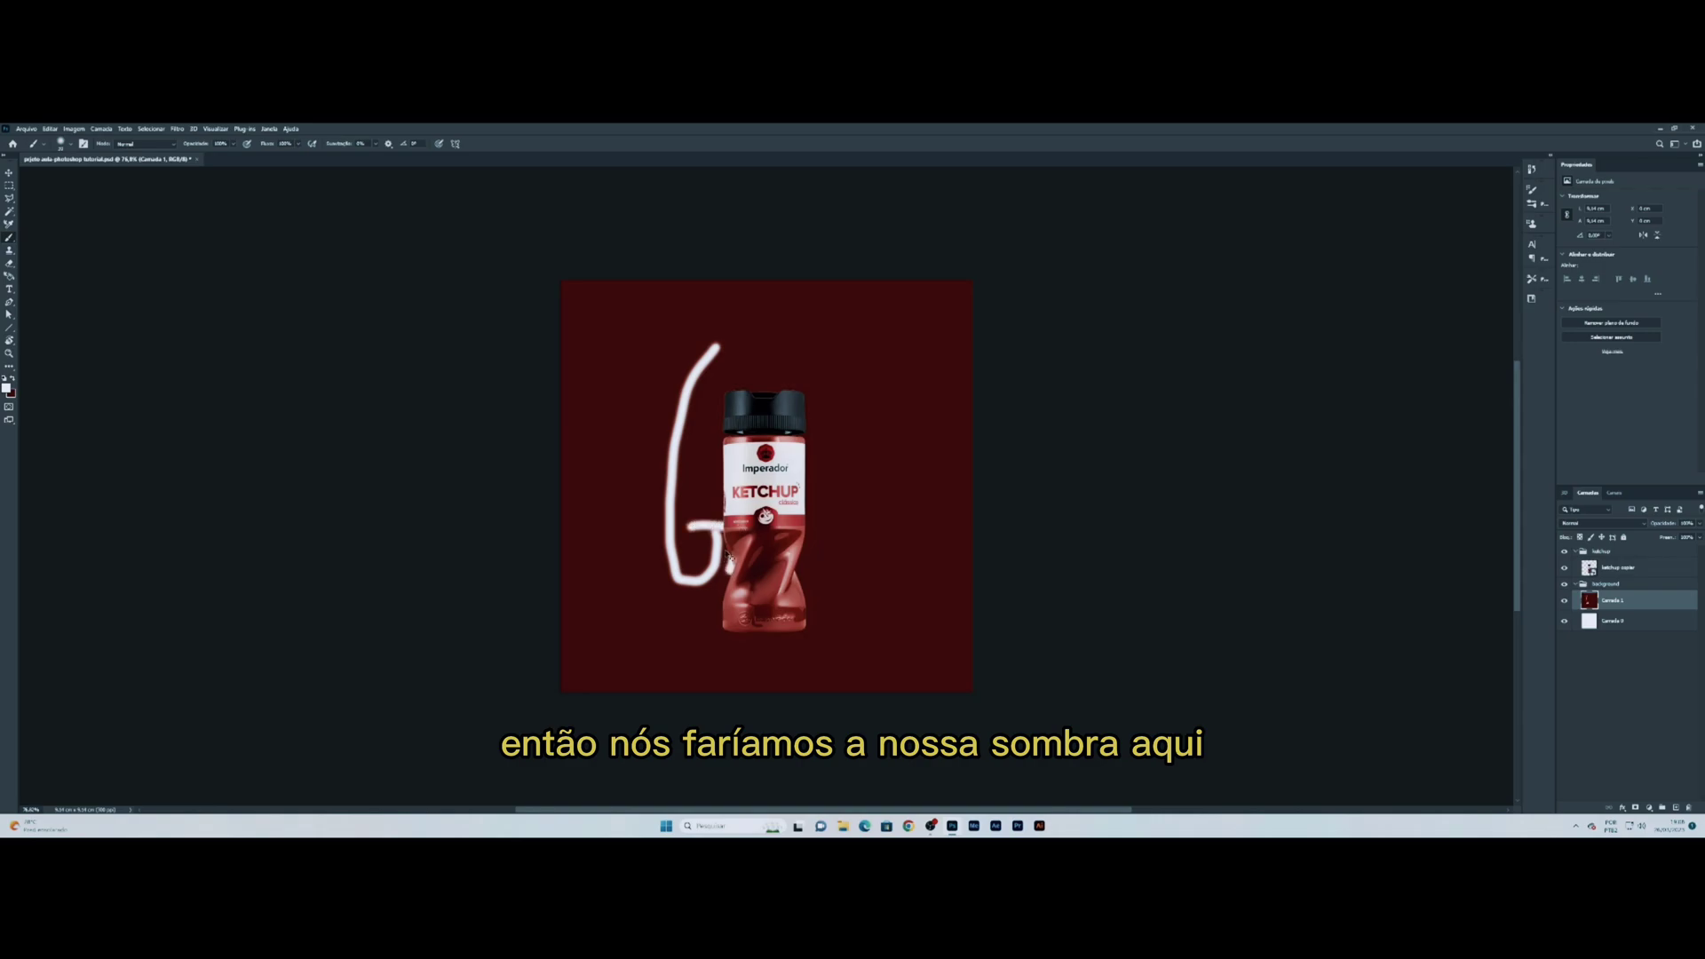
pyautogui.hotkey('ctrl', 'z')
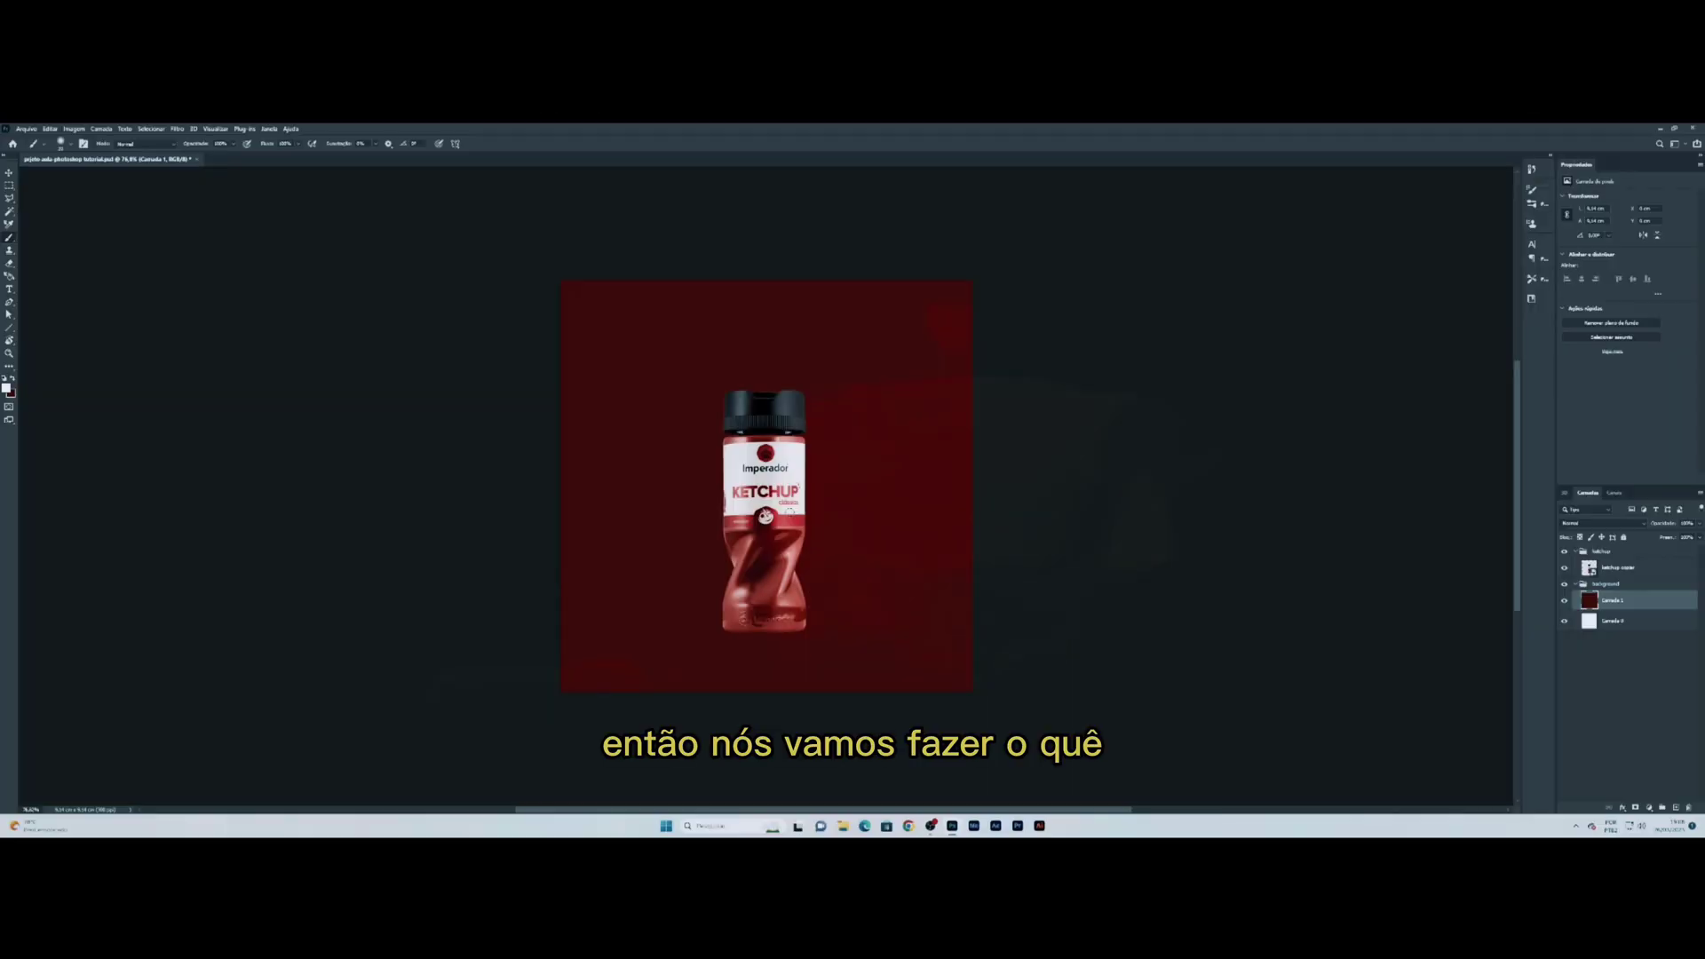
# Step: Enlarge the brush until its tip is slightly larger than the height of the ketchup bottle
pyautogui.moveTo(841, 504); pyautogui.dragTo(918, 484)
pyautogui.moveTo(741, 488)
pyautogui.mouseDown()
pyautogui.moveTo(781, 487)
pyautogui.moveTo(700, 497)
pyautogui.moveTo(769, 493)
pyautogui.mouseUp()
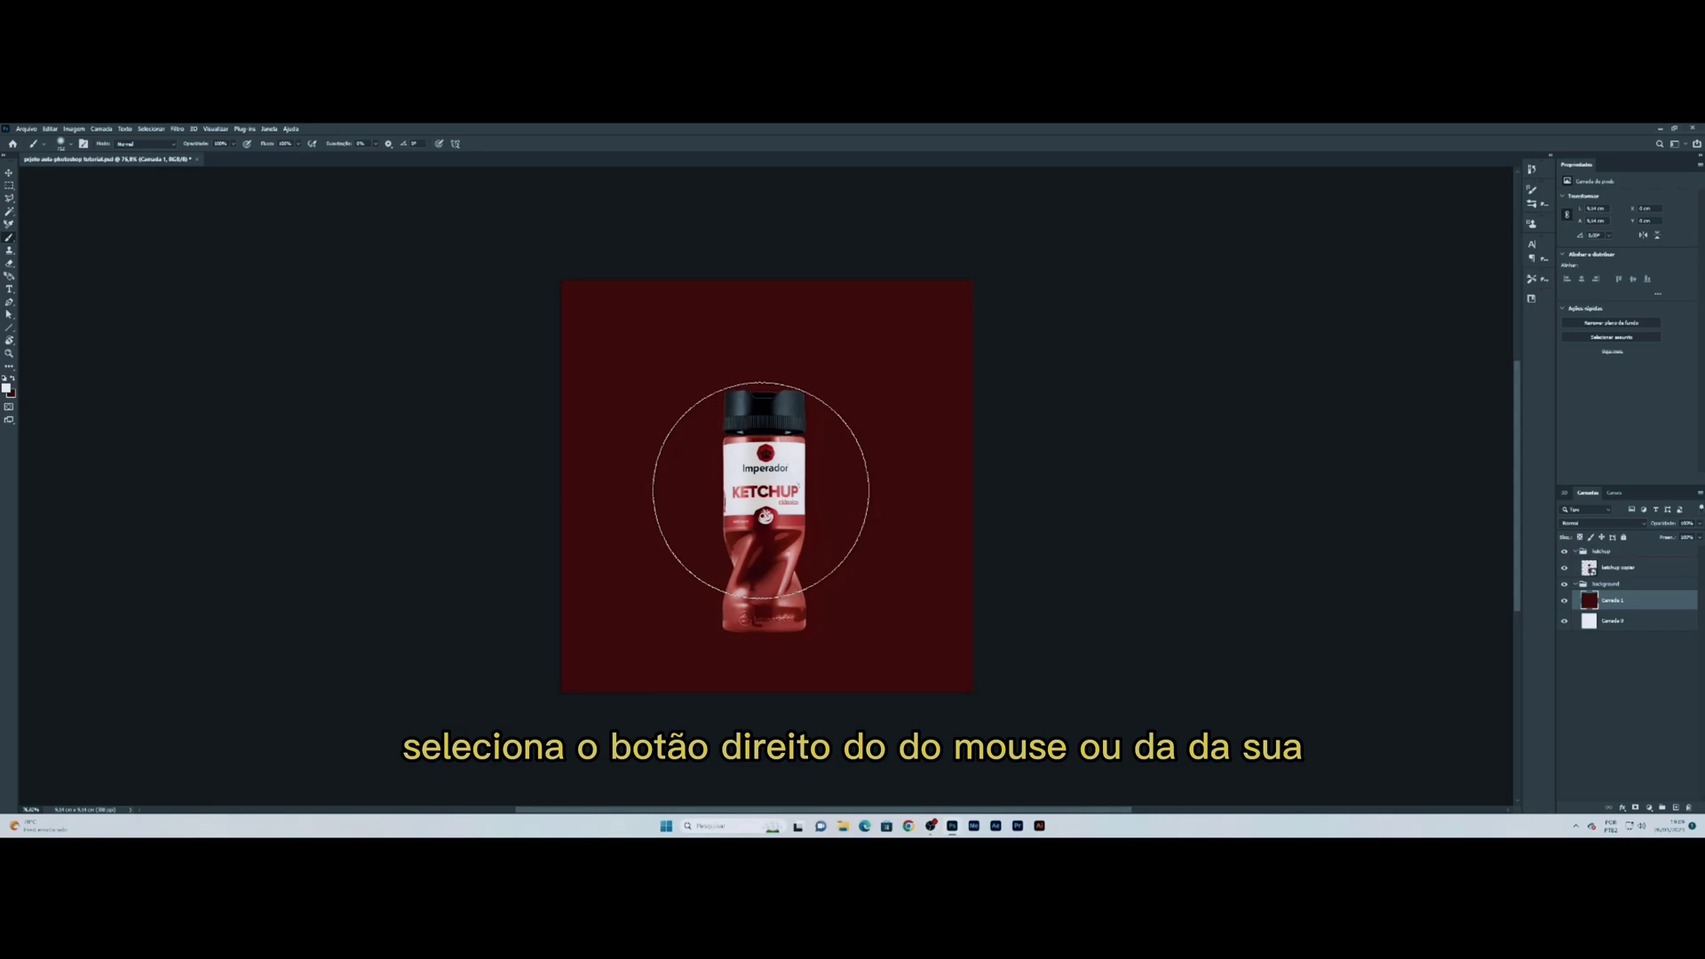
pyautogui.moveTo(761, 489); pyautogui.dragTo(733, 495)
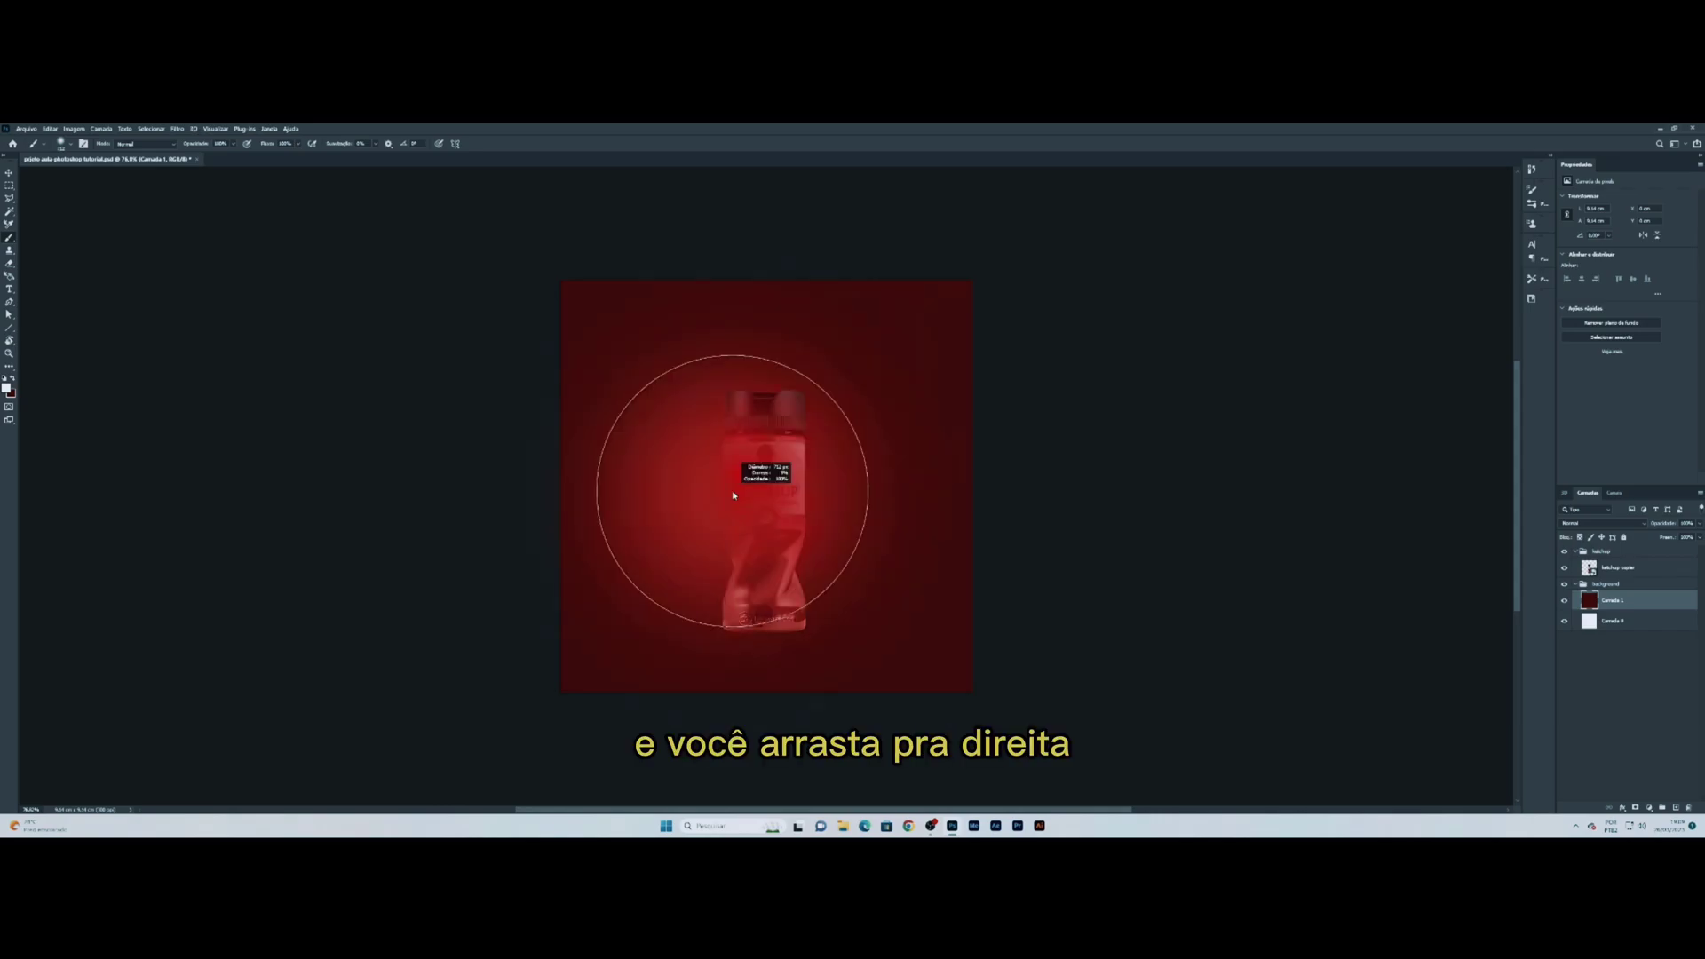
pyautogui.moveTo(733, 496)
pyautogui.mouseDown()
pyautogui.moveTo(1210, 491)
pyautogui.moveTo(578, 498)
pyautogui.moveTo(809, 497)
pyautogui.moveTo(647, 494)
pyautogui.mouseUp()
pyautogui.moveTo(805, 497)
pyautogui.mouseDown()
pyautogui.moveTo(882, 493)
pyautogui.moveTo(780, 494)
pyautogui.mouseUp()
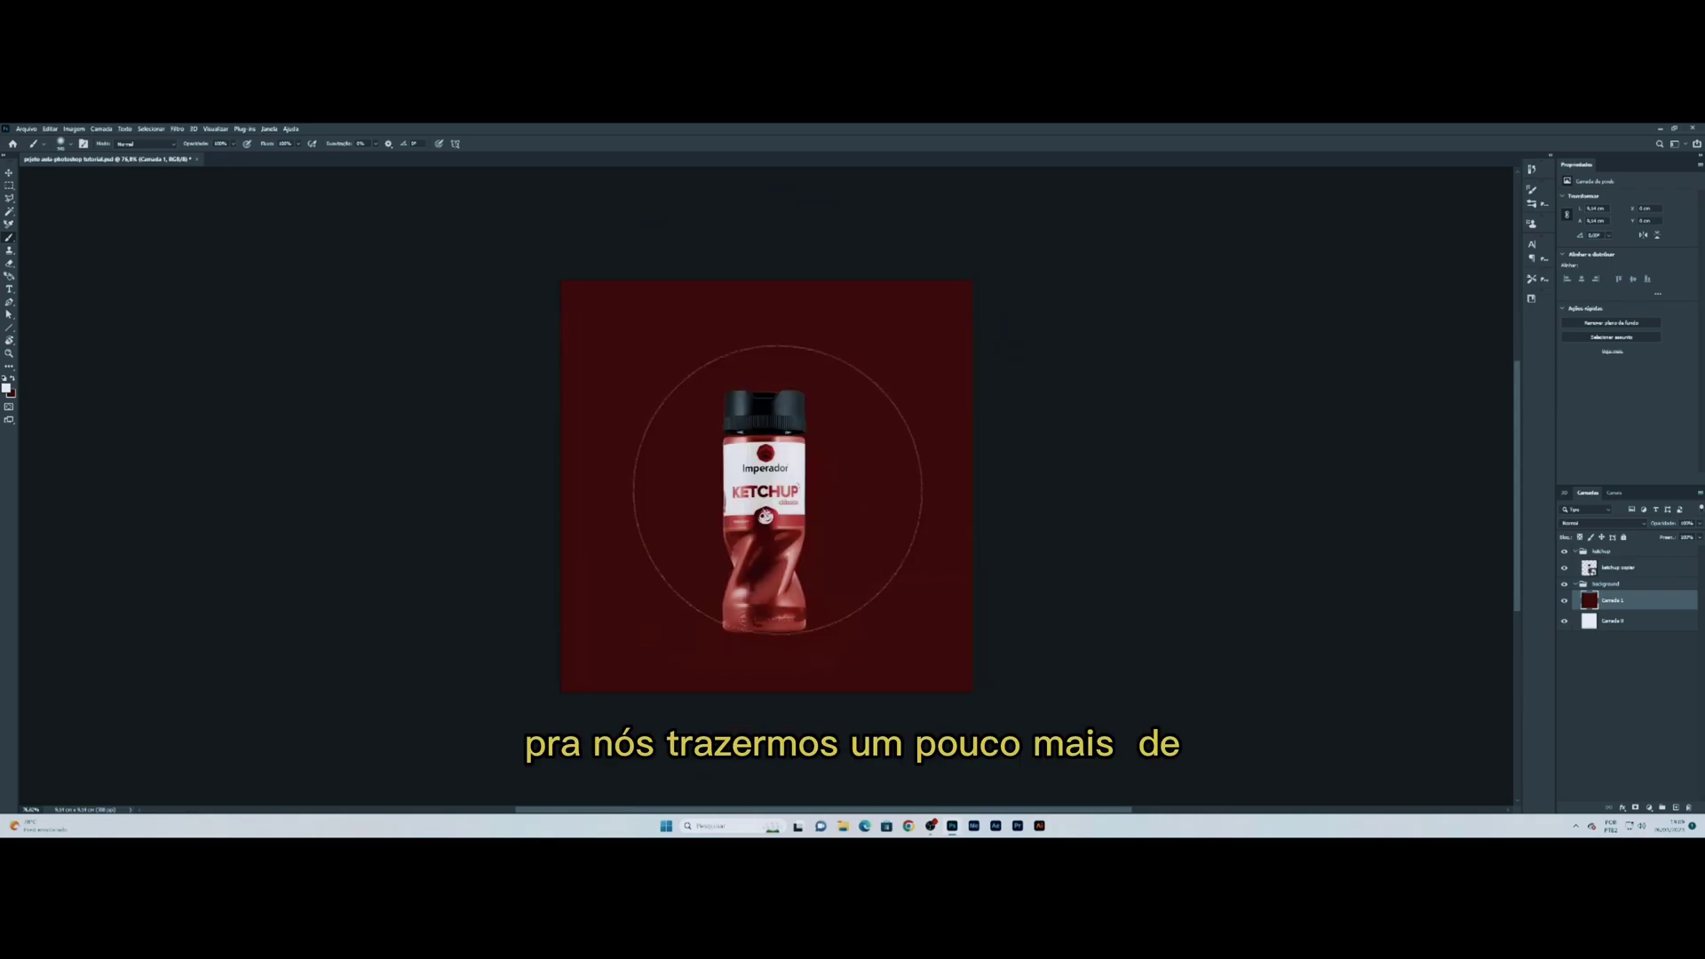
# Step: Create a new layer above Camada 1 in the background group and name it luz
pyautogui.click(1676, 808)
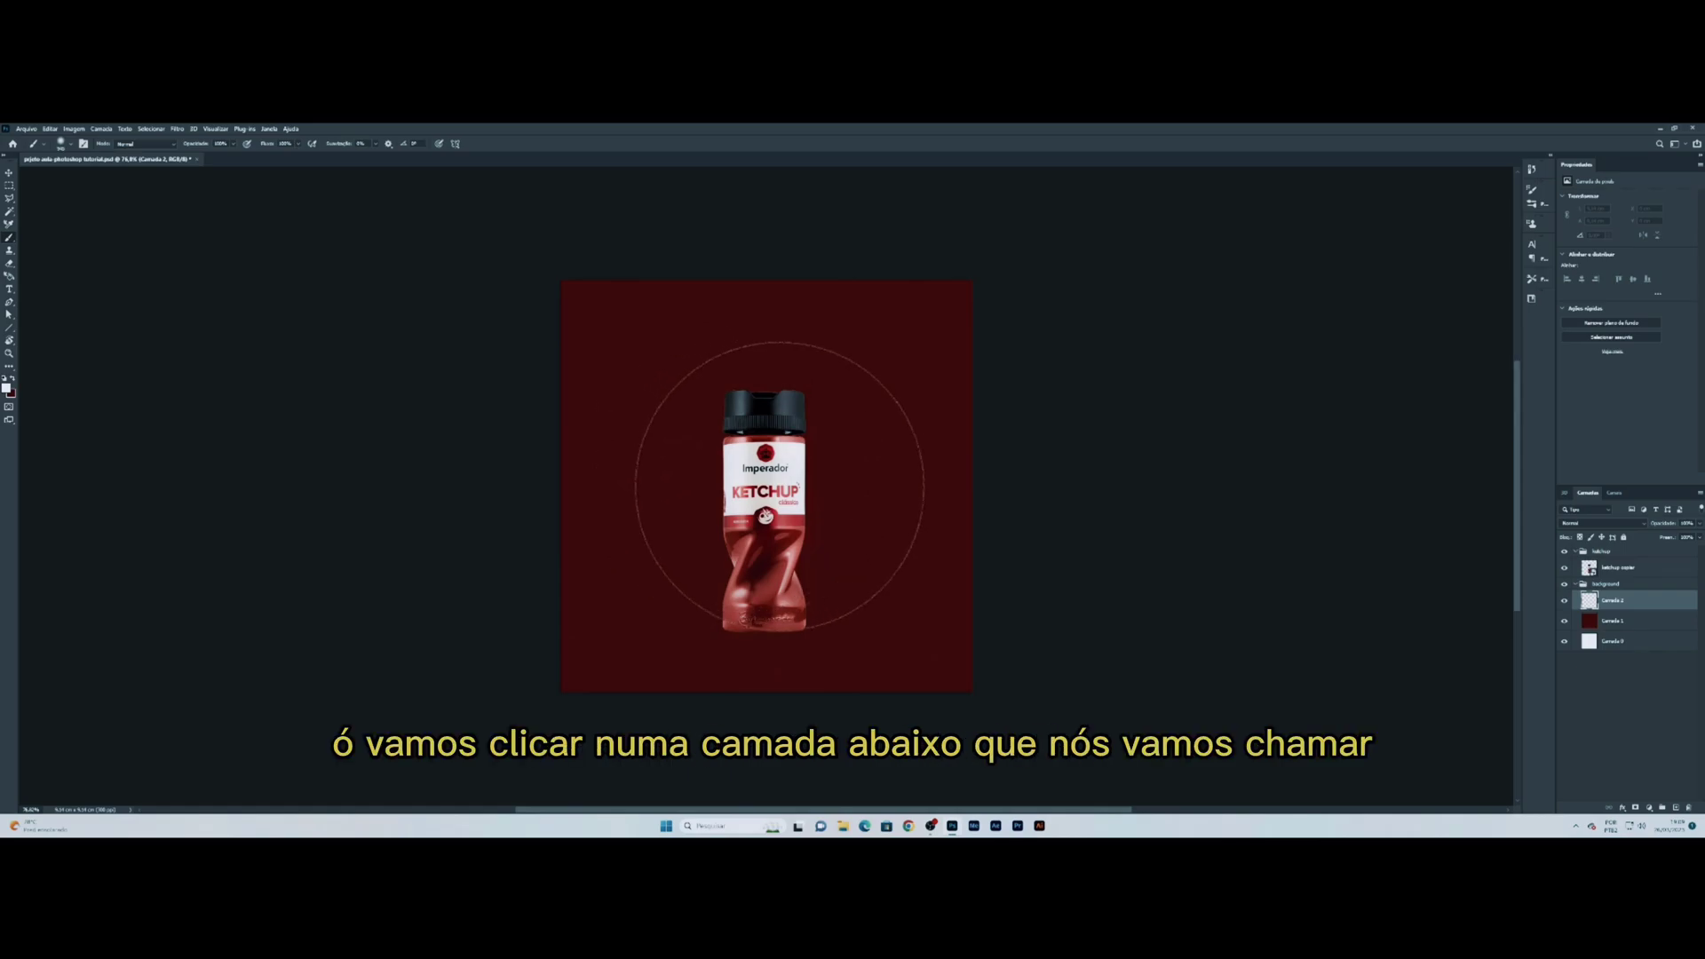
pyautogui.doubleClick(1614, 601)
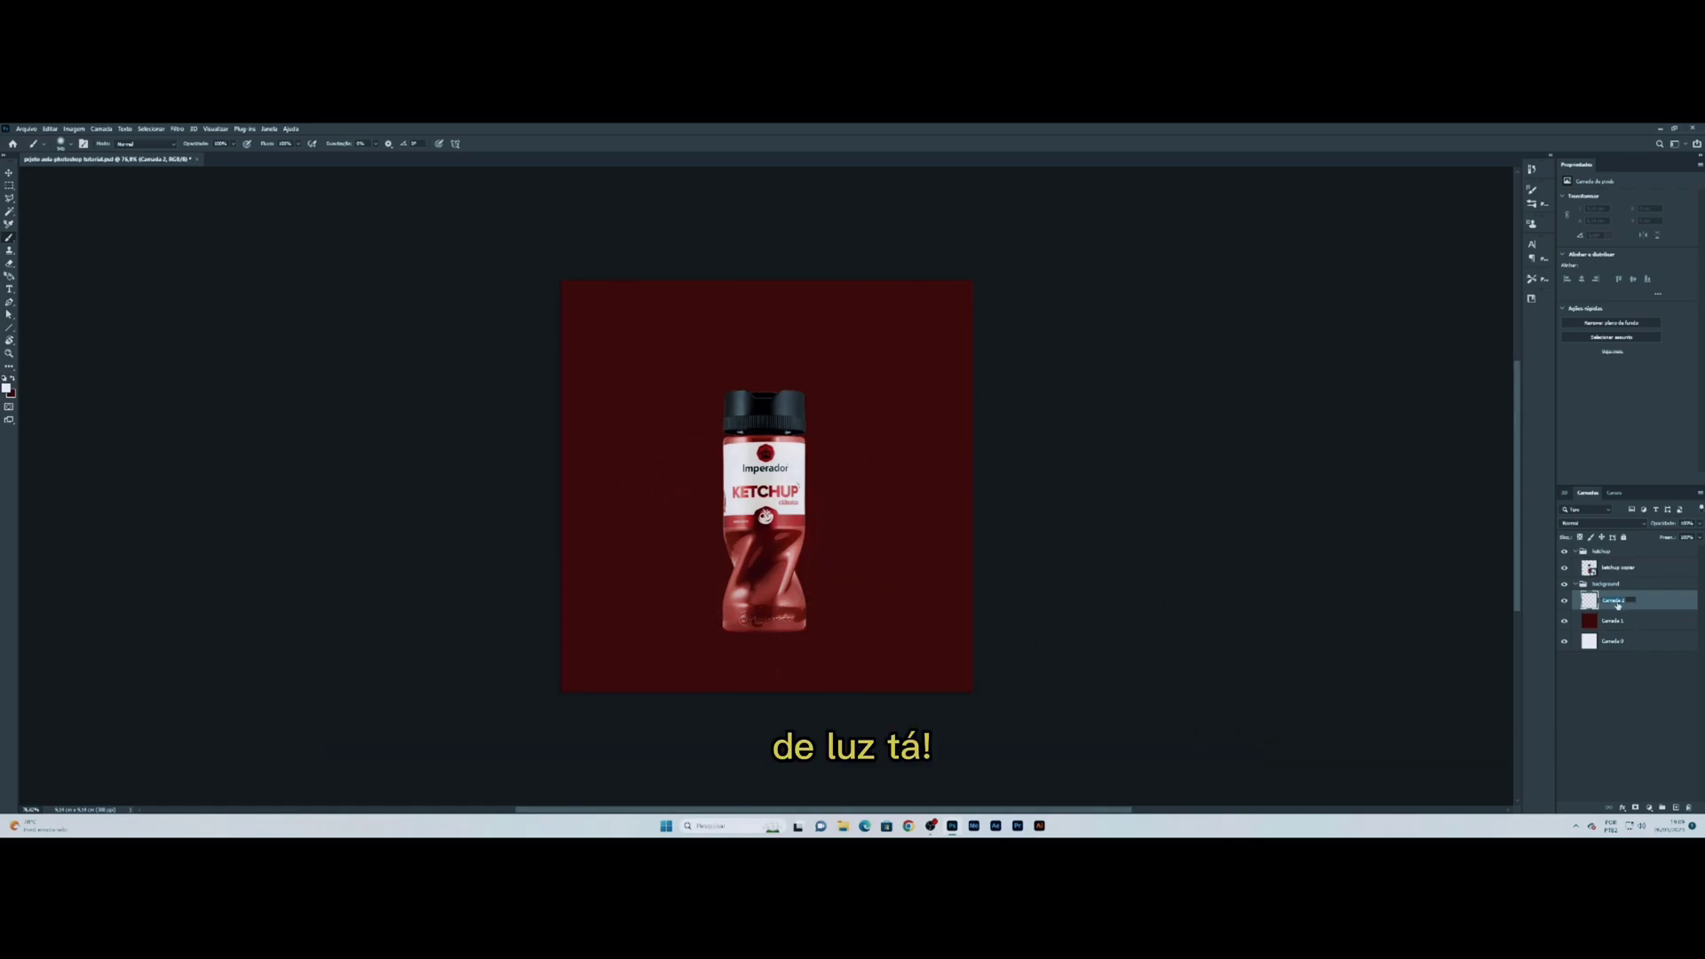
pyautogui.write('luz')
pyautogui.press('Return')
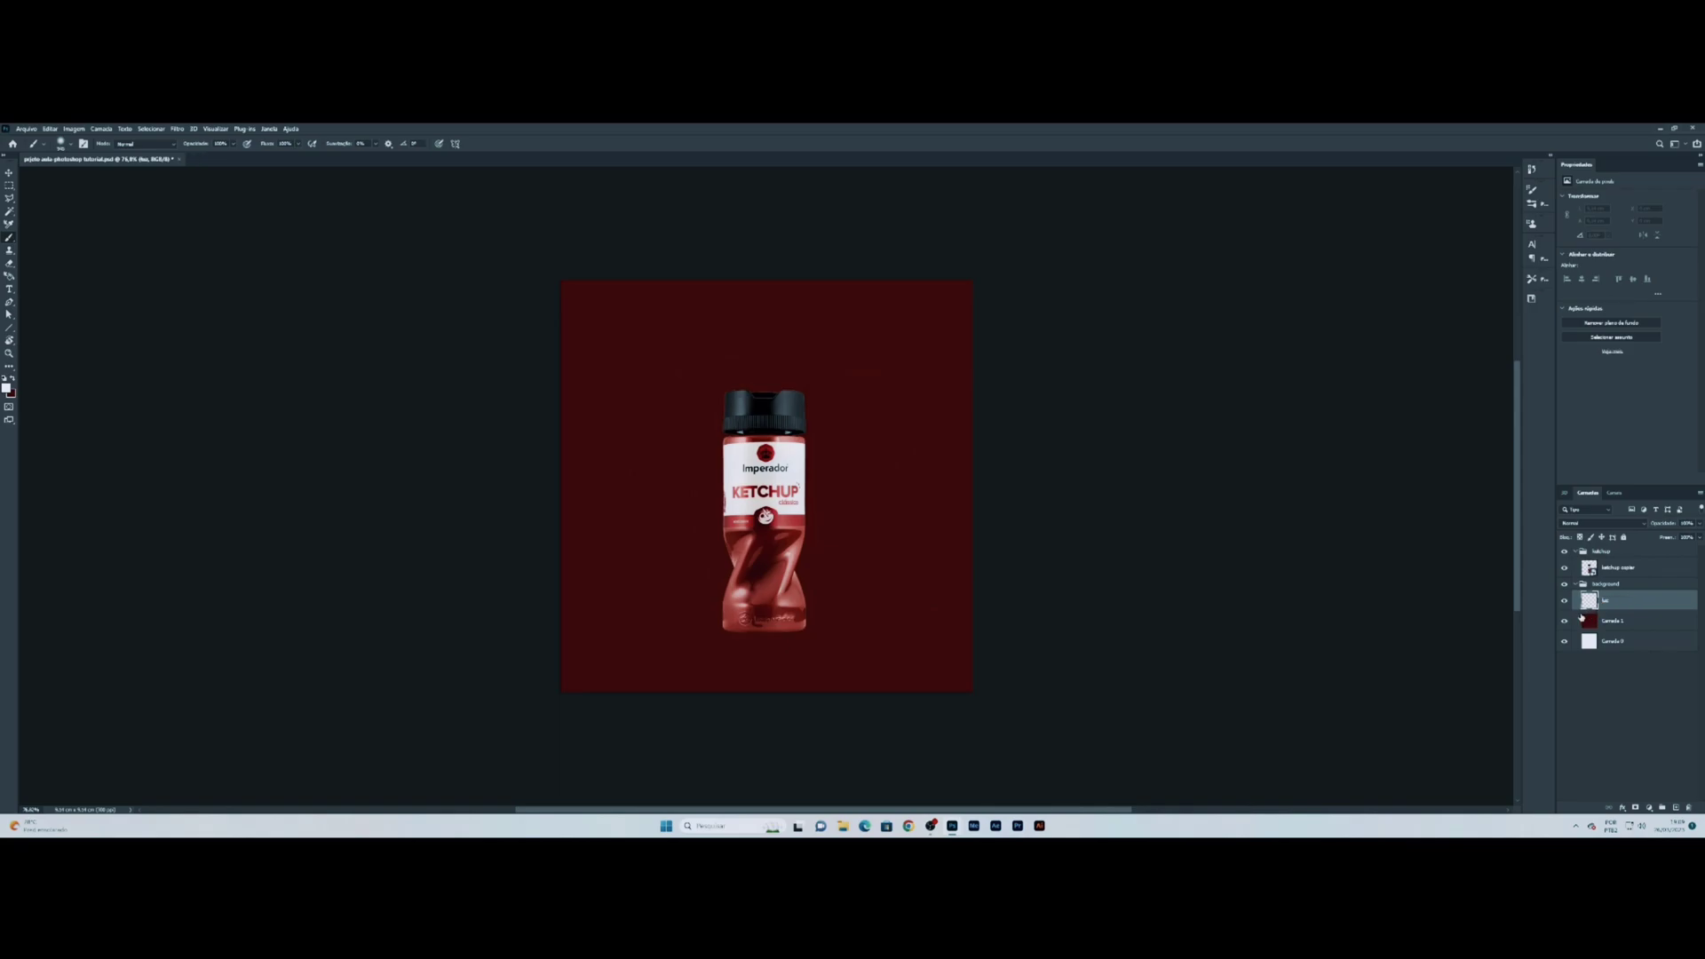
# Step: Try white glow dabs behind the middle and lower part of the bottle with different brush sizes
pyautogui.click(764, 466)
pyautogui.hotkey('ctrl', 'z')
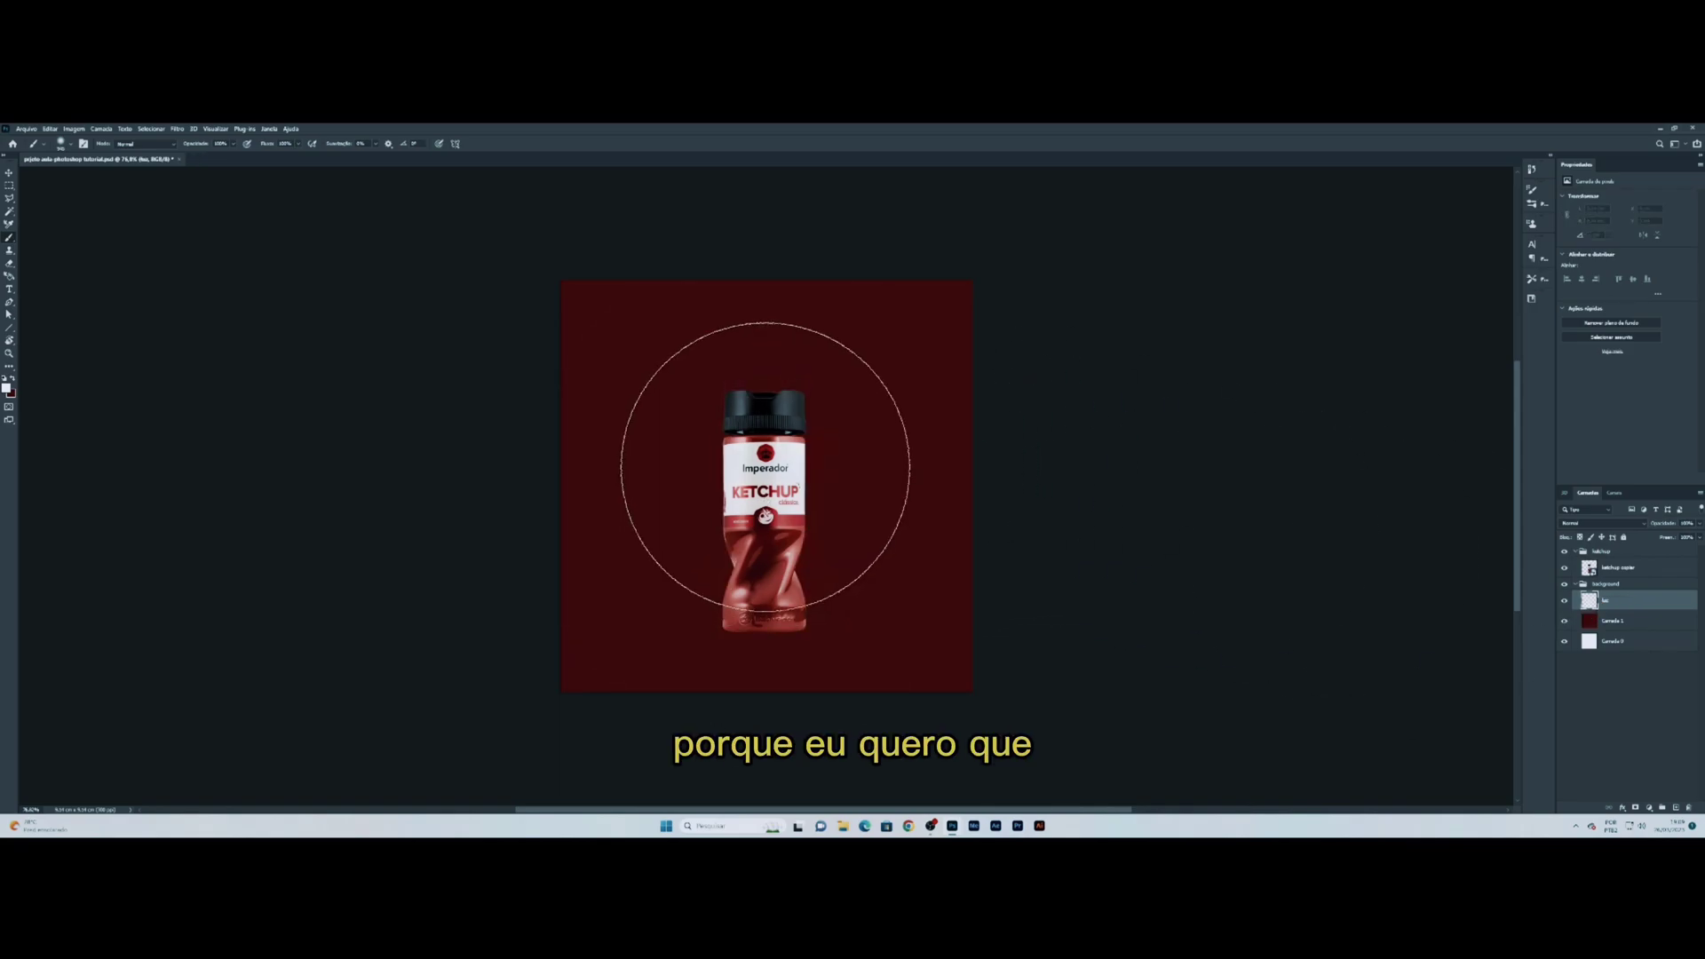
pyautogui.click(764, 466)
pyautogui.press('[')
pyautogui.press('[')
pyautogui.hotkey('ctrl', 'z')
pyautogui.click(768, 557)
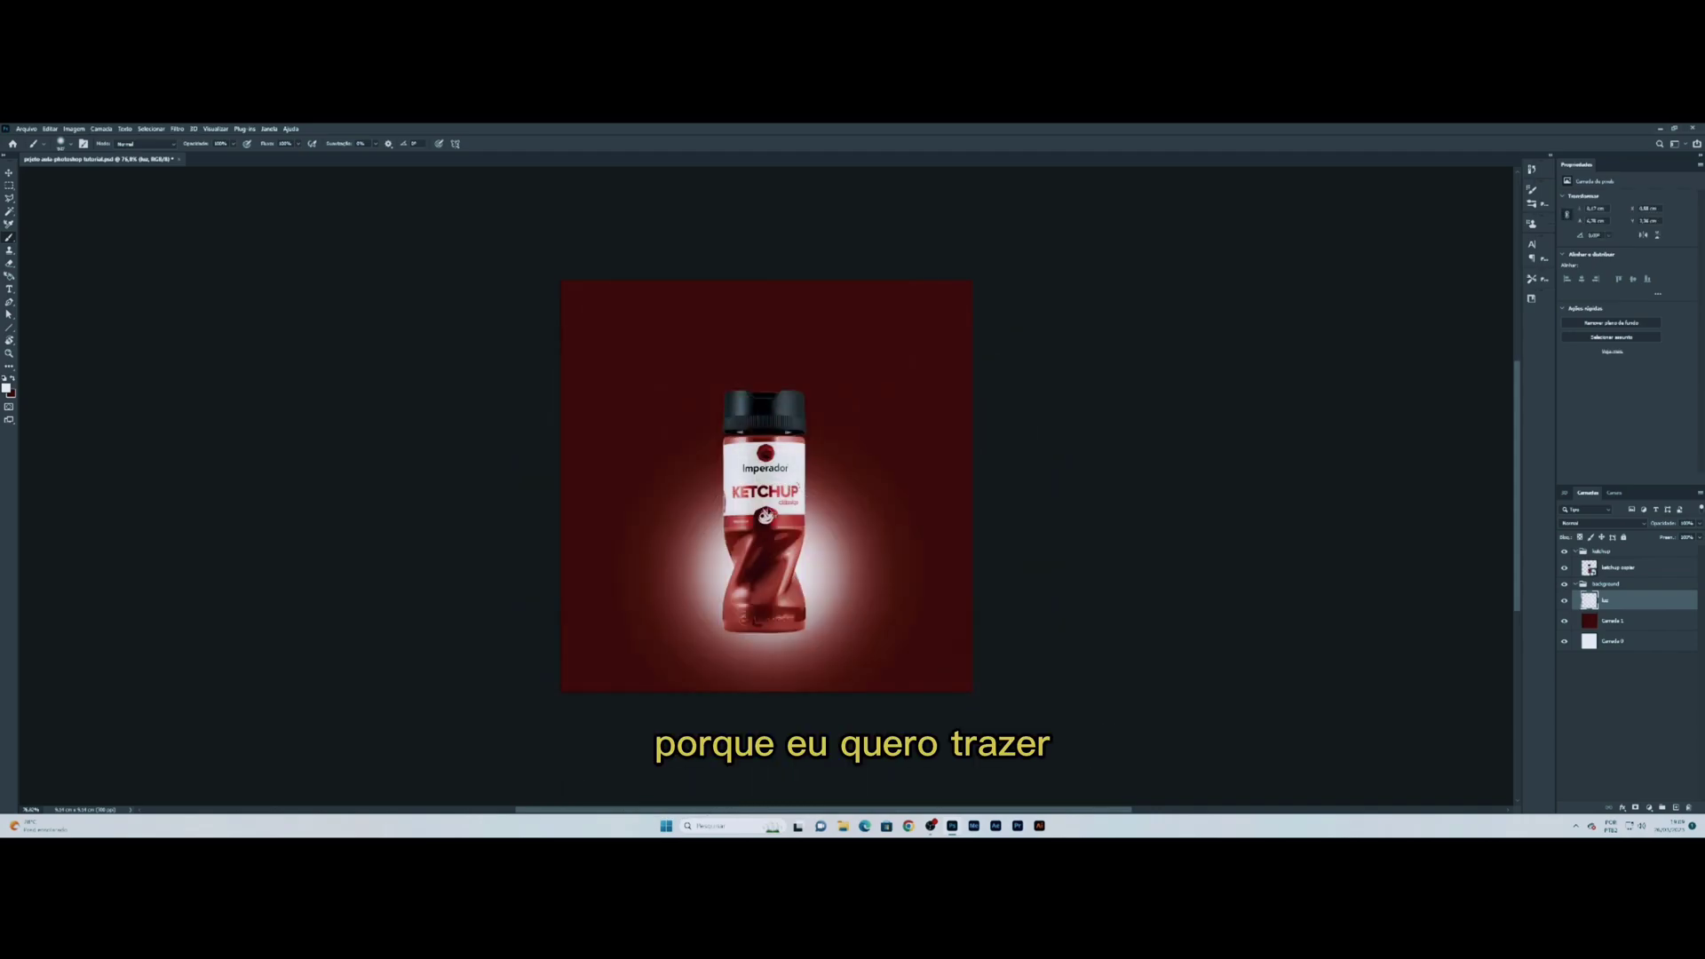
pyautogui.hotkey('ctrl', 'z')
# Step: Enlarge the brush and dab one large soft white glow behind the upper half of the bottle
pyautogui.press(']')
pyautogui.press(']')
pyautogui.press(']')
pyautogui.press(']')
pyautogui.click(762, 455)
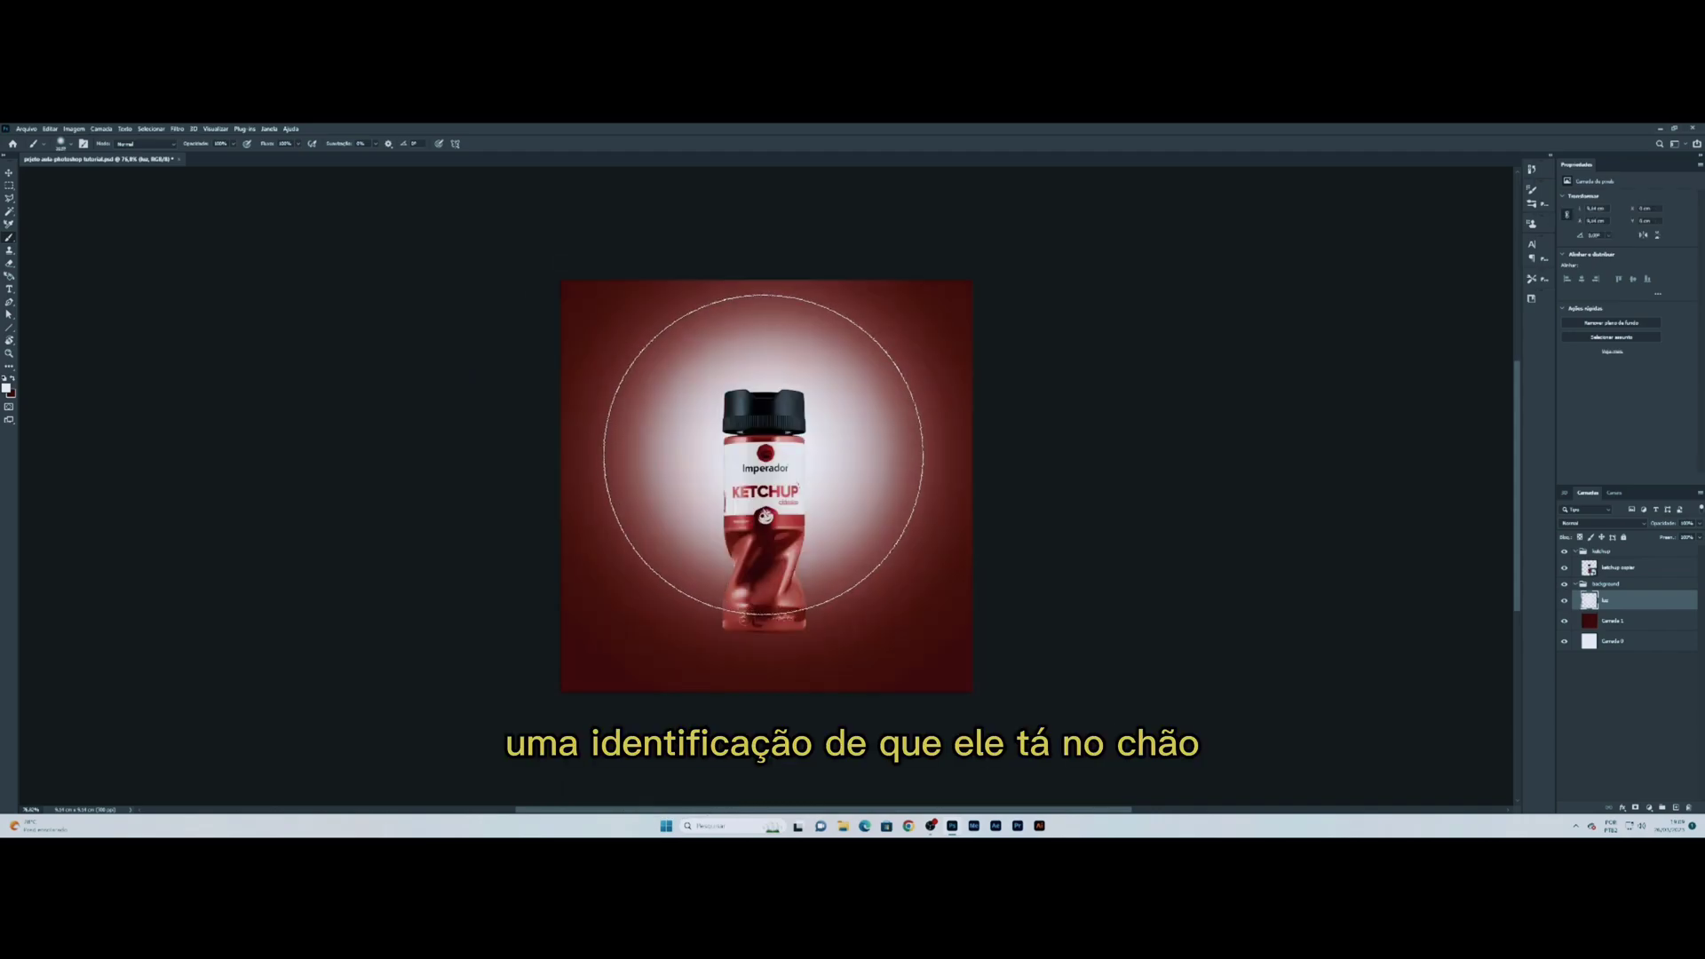
# Step: Shrink the brush tip until it is only somewhat wider than the bottle
pyautogui.press('[')
pyautogui.press('[')
pyautogui.press('[')
pyautogui.press('[')
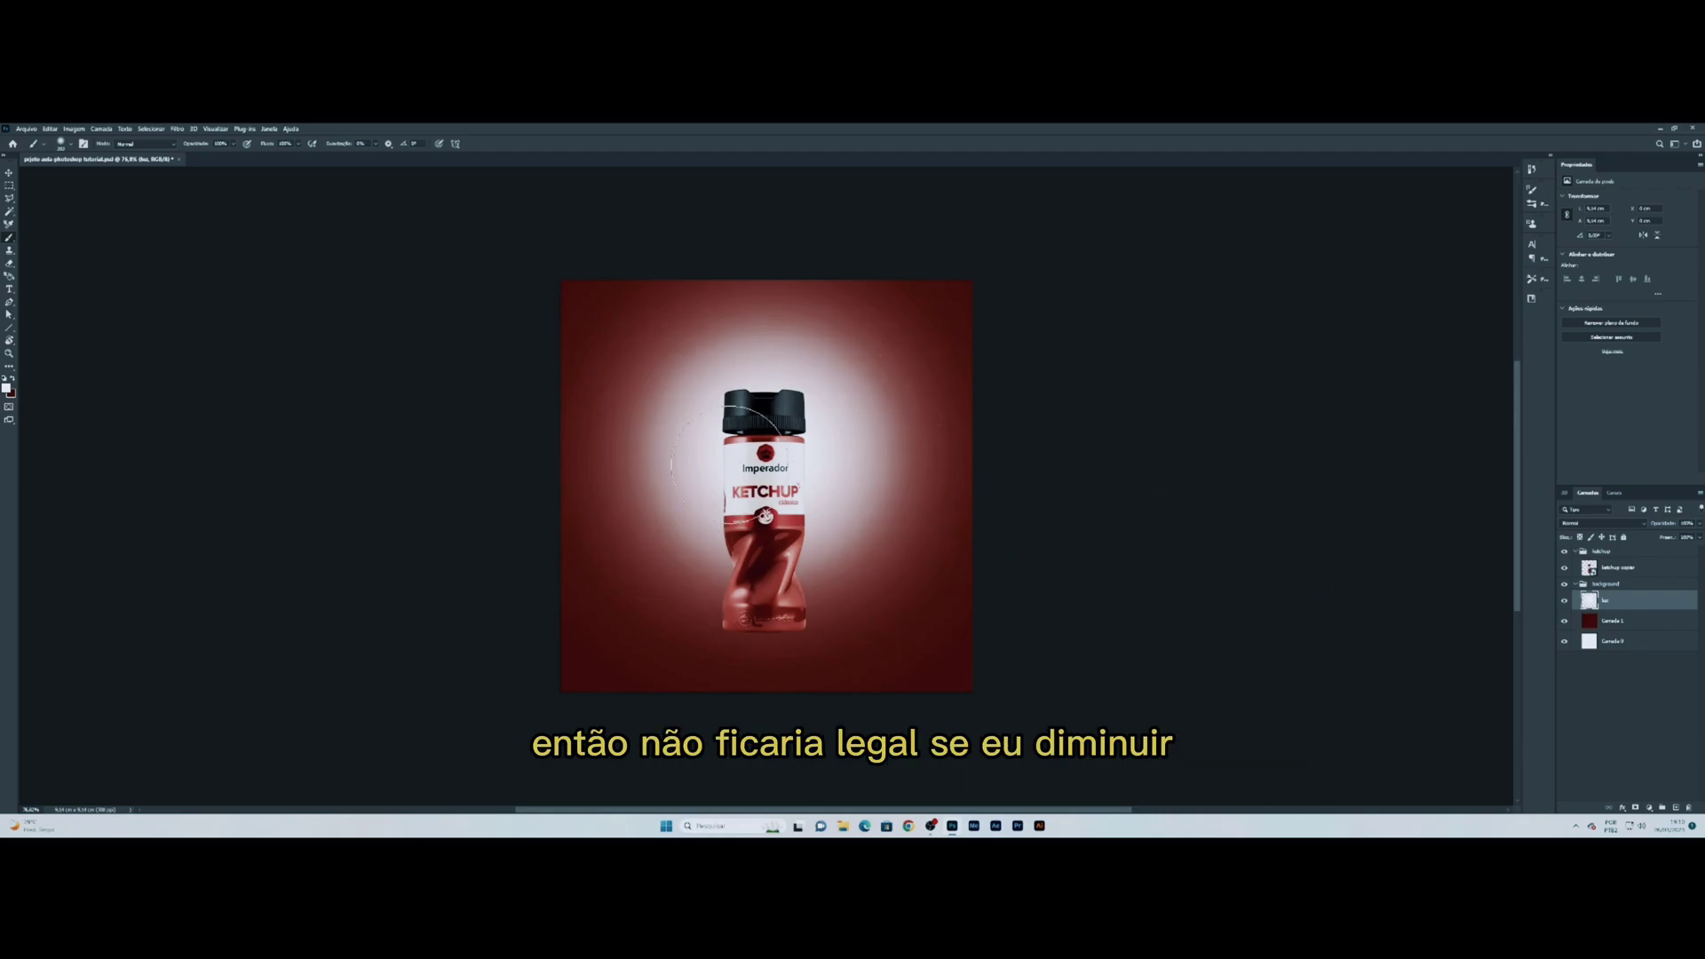
# Step: Set the luz layer's blend mode to Sobrepor instead of reducing its opacity, and compare the image with the layer hidden
pyautogui.moveTo(1669, 525); pyautogui.dragTo(1630, 534)
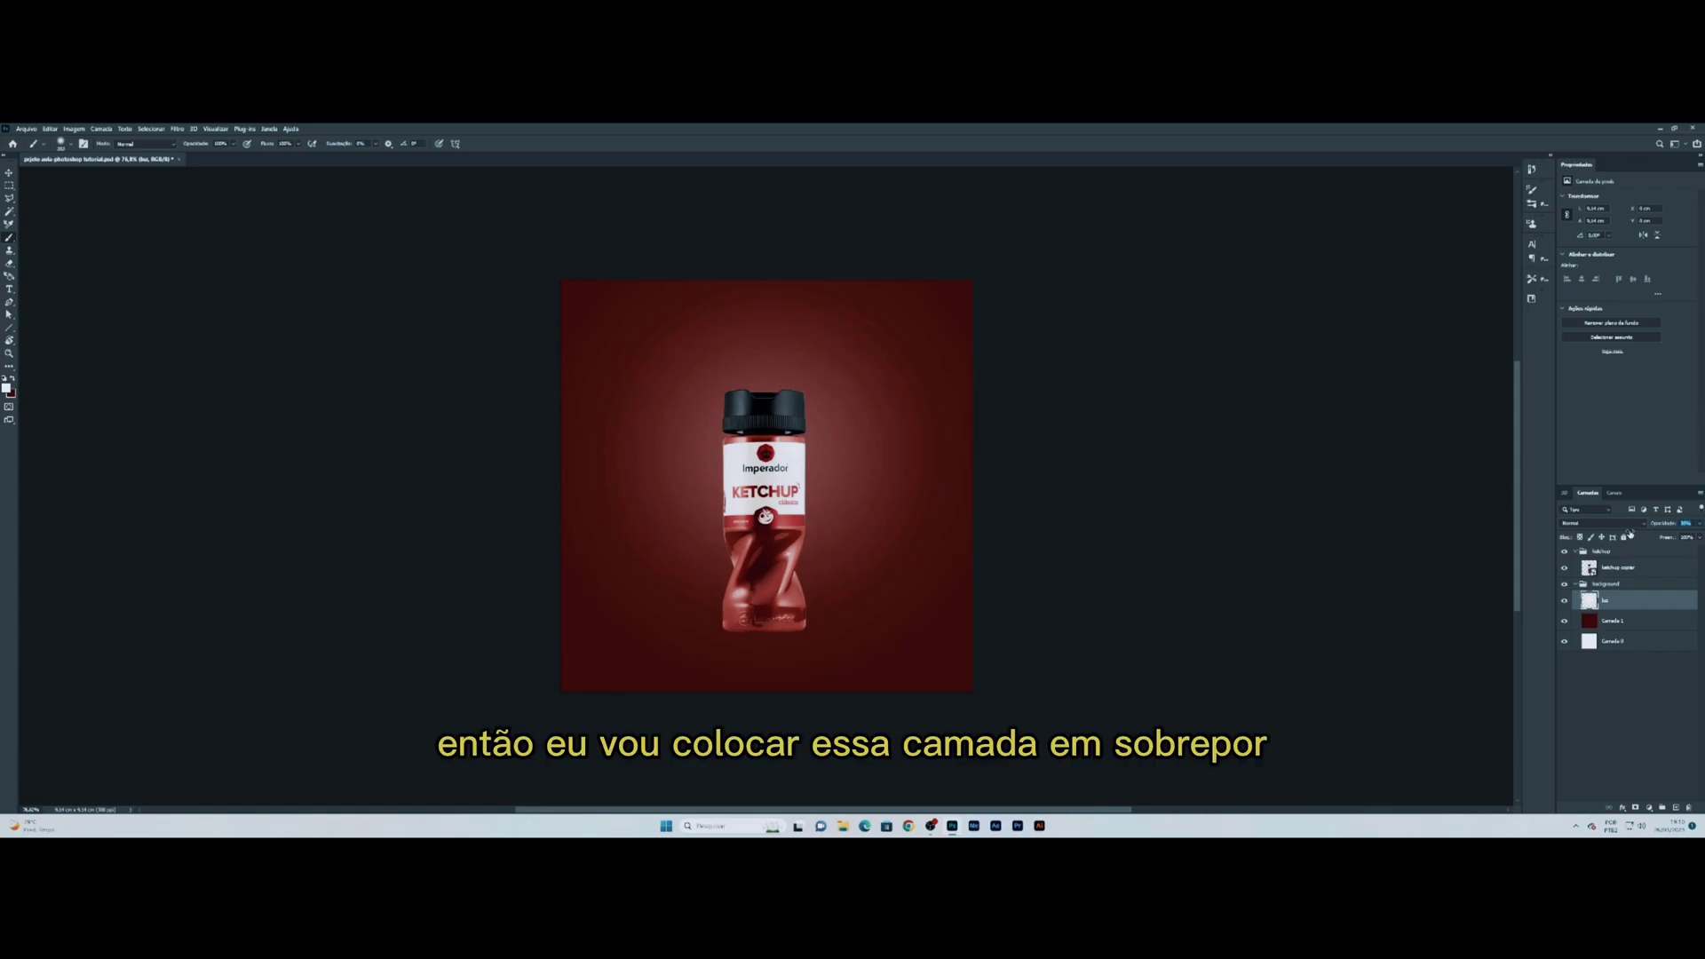
pyautogui.hotkey('ctrl', 'z')
pyautogui.click(1598, 524)
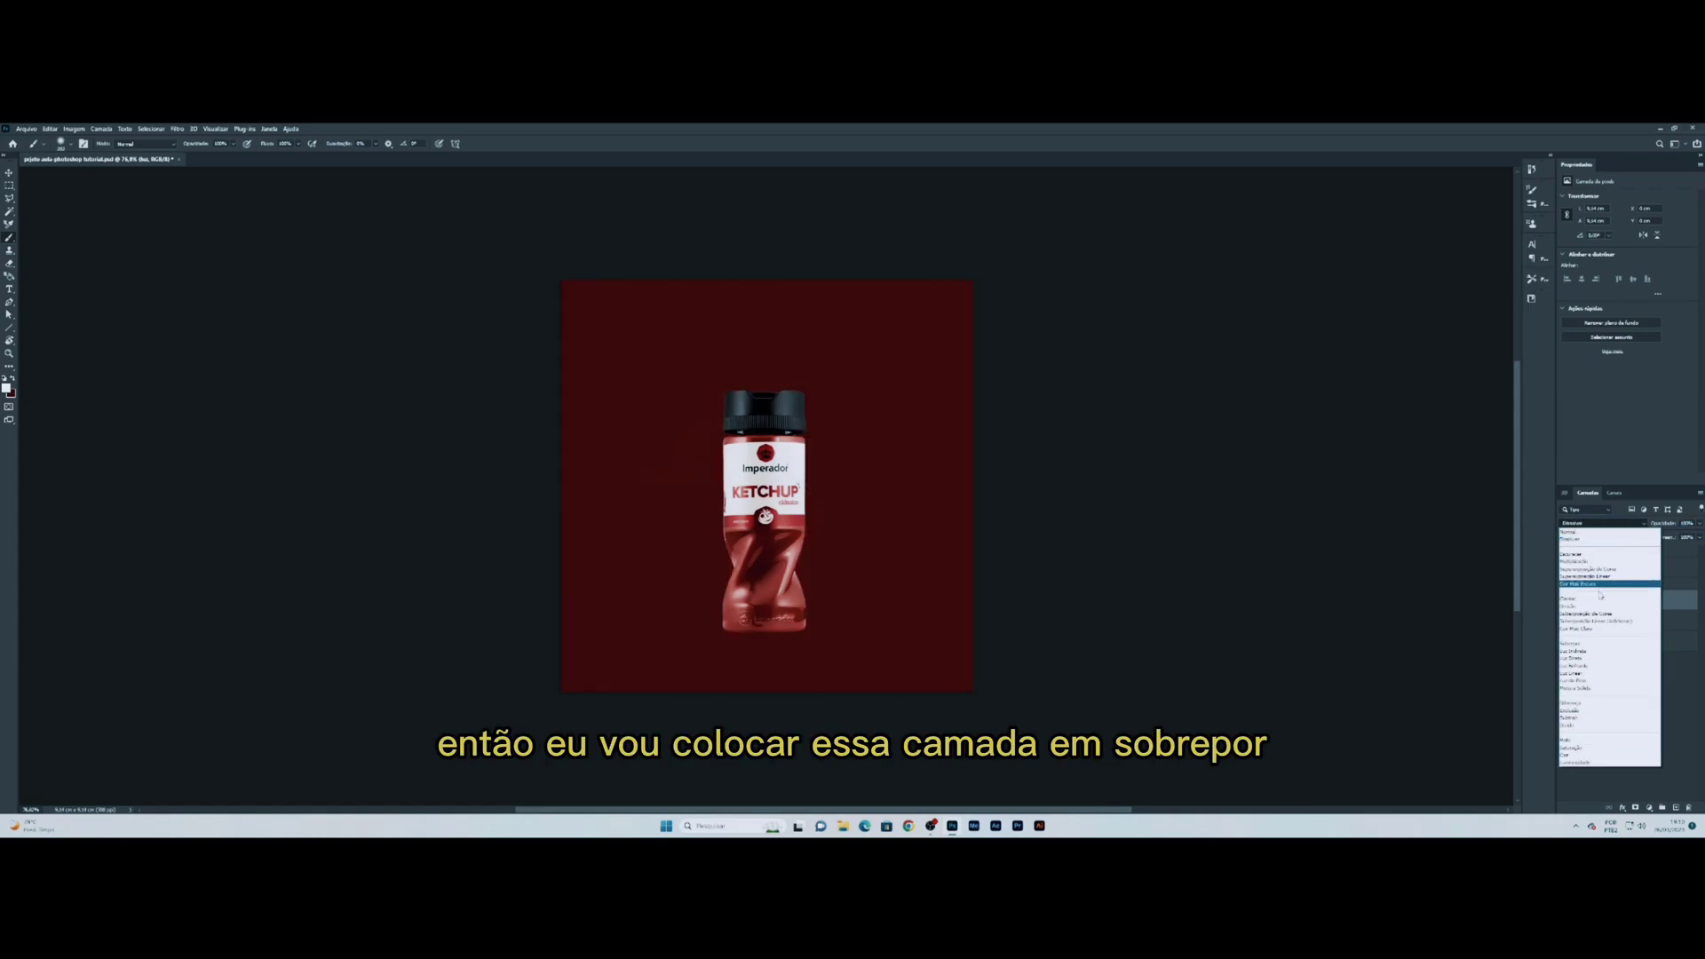
pyautogui.click(1581, 644)
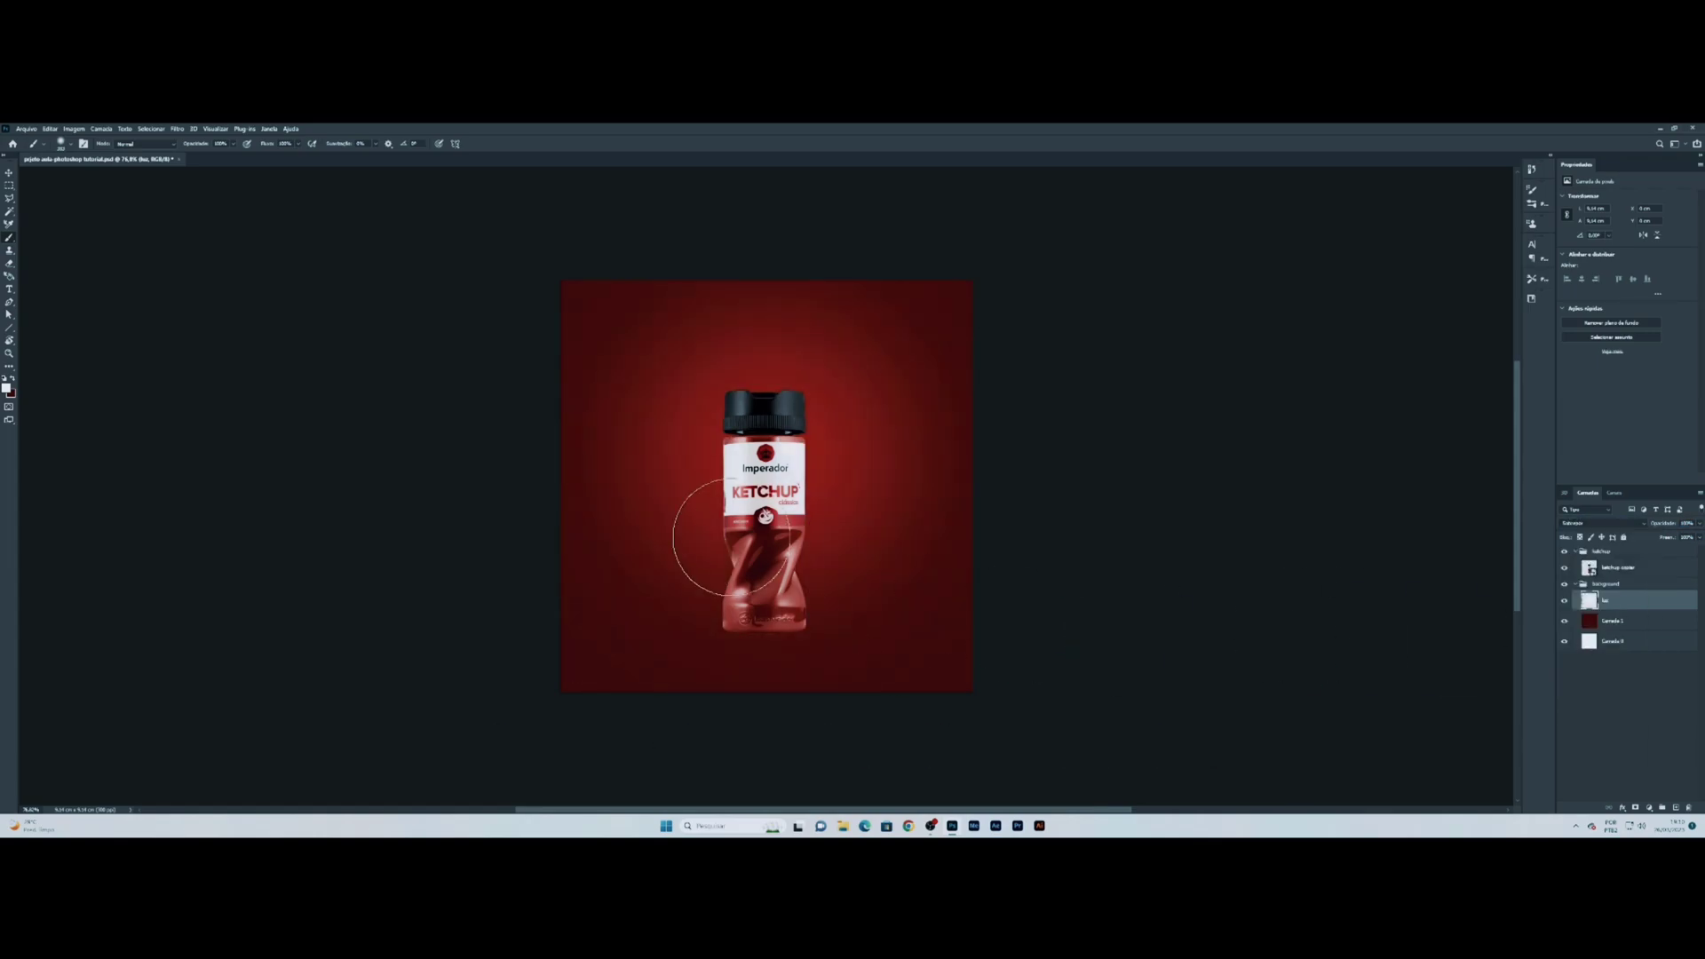
pyautogui.click(1564, 600)
pyautogui.click(1565, 600)
# Step: Enlarge the brush and add white light dabs on the luz layer at the right and left sides of the bottle
pyautogui.keyDown('alt'); pyautogui.rightClick(795, 480); pyautogui.keyUp('alt')
pyautogui.moveTo(796, 480); pyautogui.dragTo(841, 468)
pyautogui.click(810, 467)
pyautogui.click(710, 497)
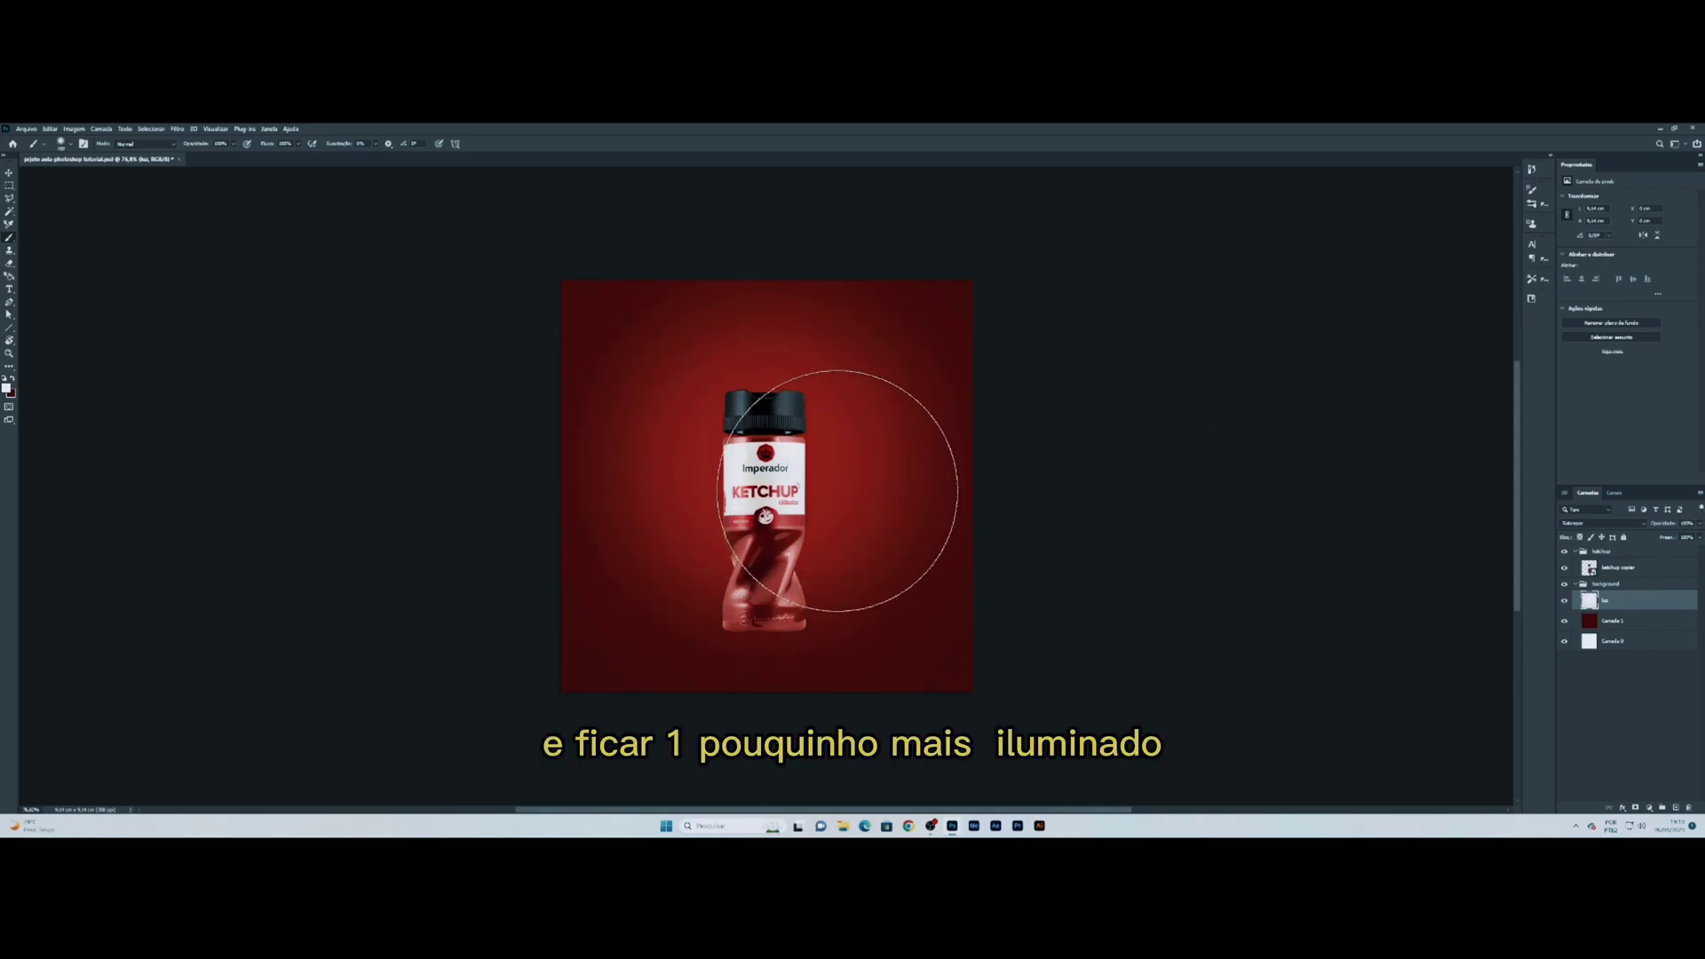
# Step: Add an Exposure adjustment layer above the ketchup bottle layer and clip it to that layer
pyautogui.click(1577, 584)
pyautogui.click(1624, 568)
pyautogui.click(1651, 806)
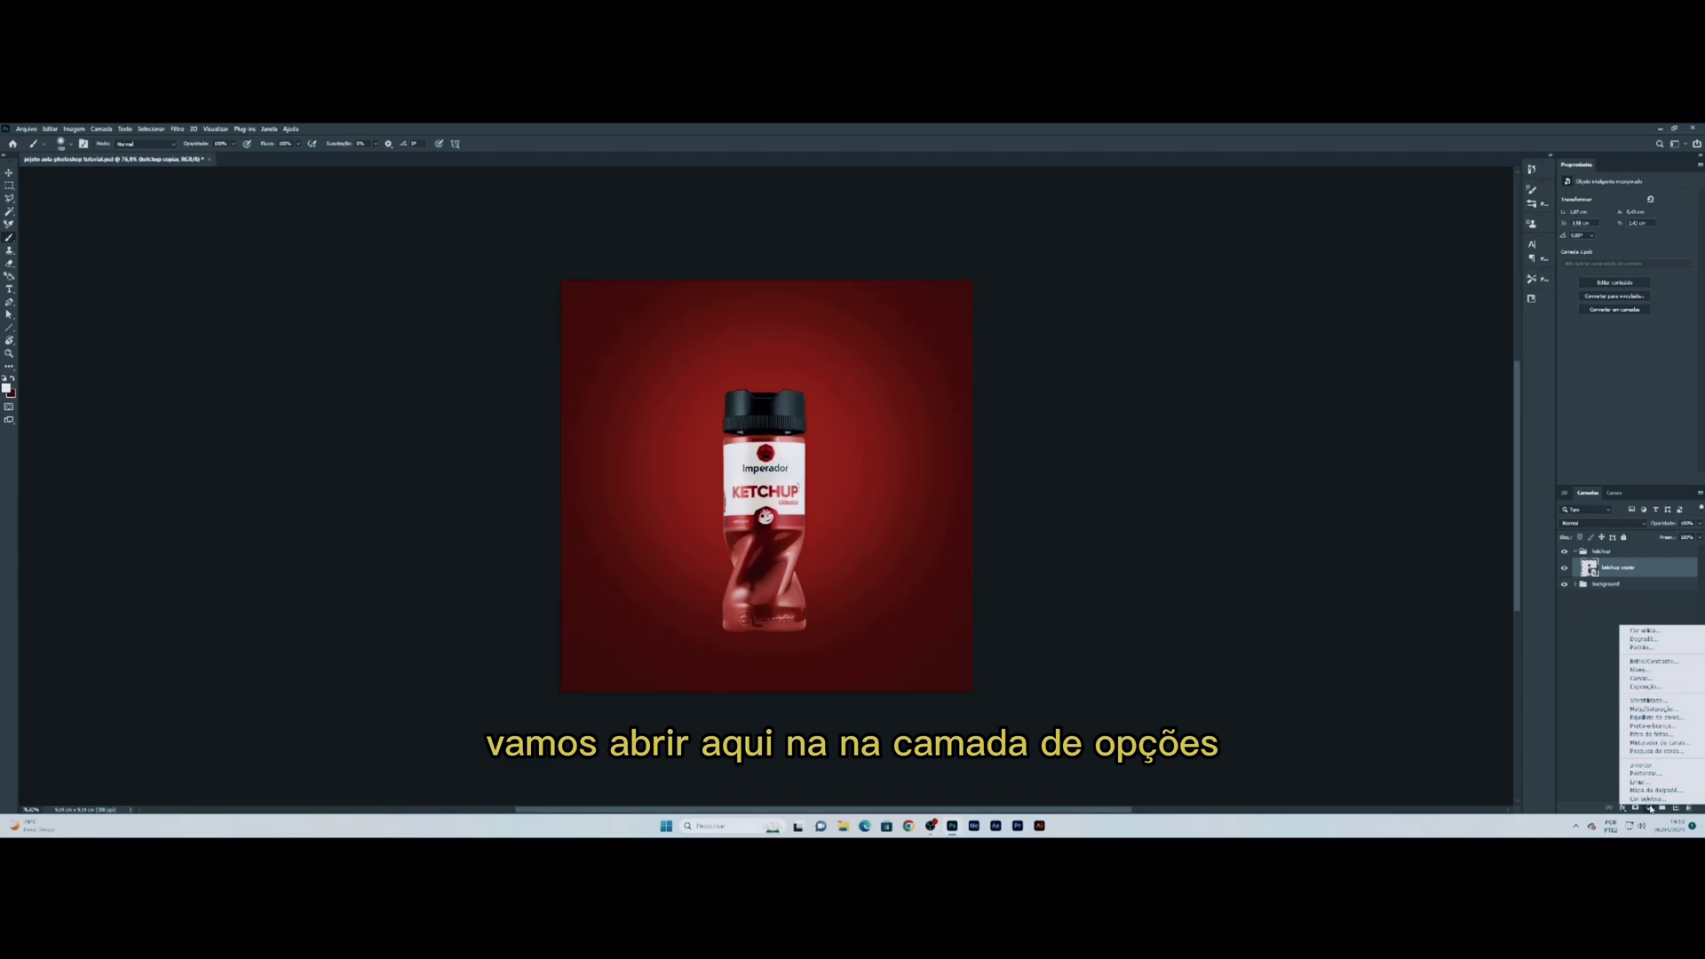
pyautogui.click(1649, 686)
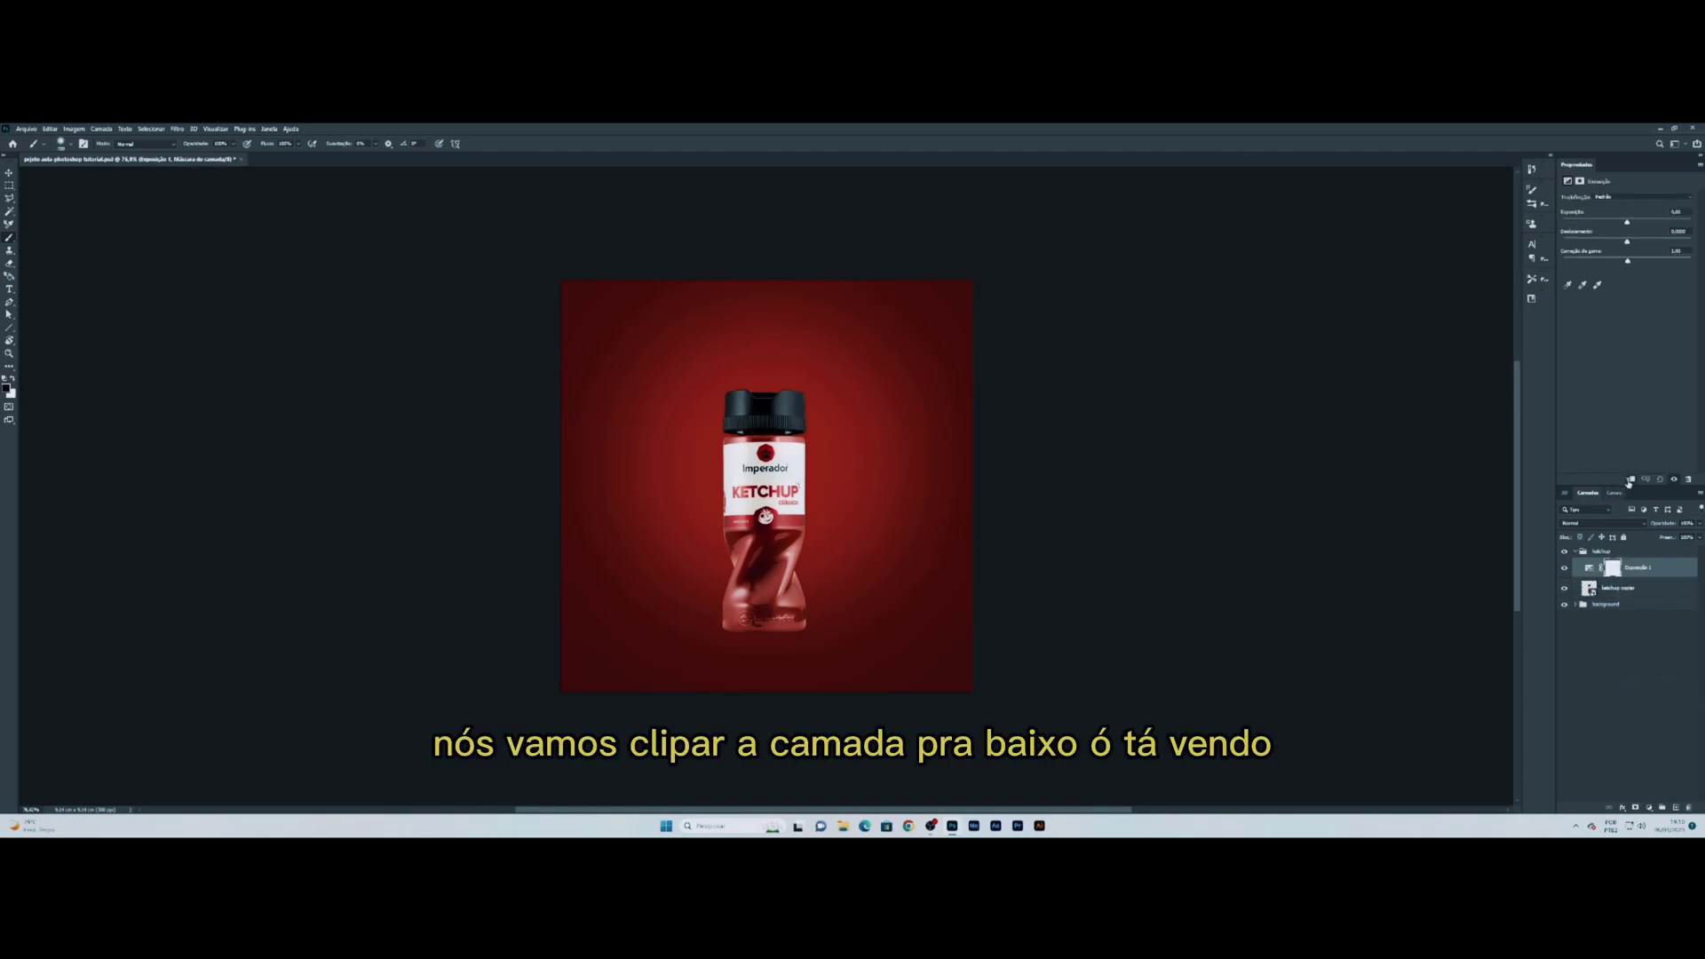
pyautogui.keyDown('alt'); pyautogui.click(1607, 577); pyautogui.keyUp('alt')
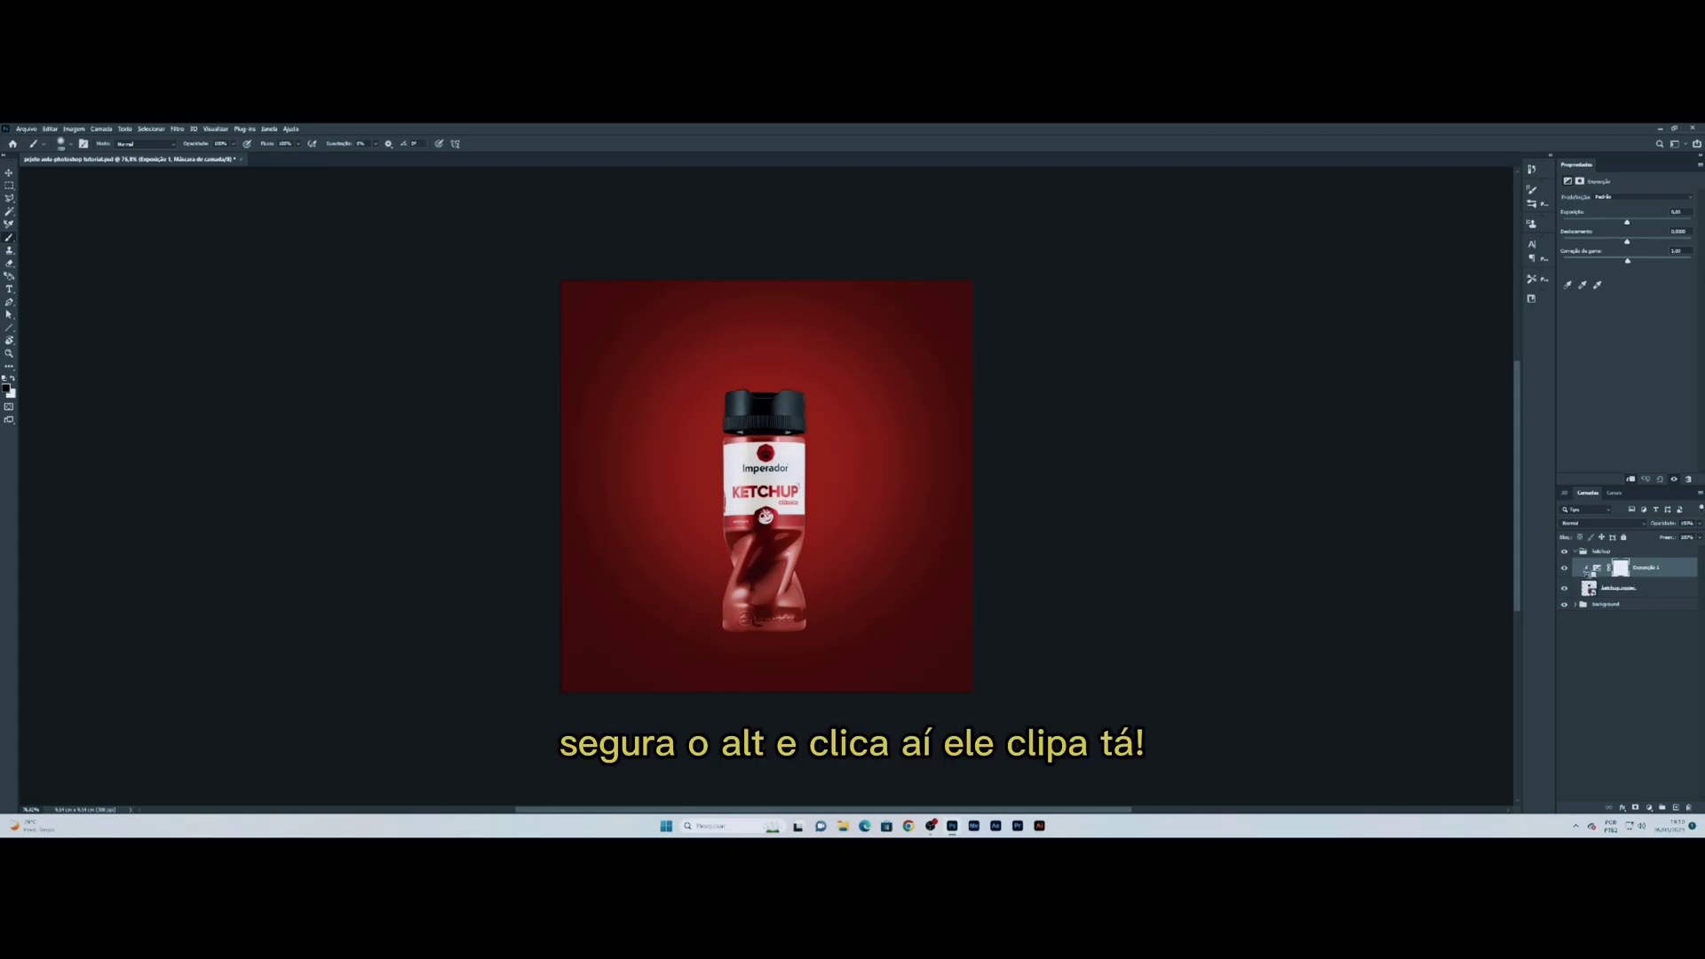
# Step: Darken the bottle by lowering the adjustment layer's exposure to slightly below -1
pyautogui.moveTo(1626, 223); pyautogui.dragTo(1603, 225)
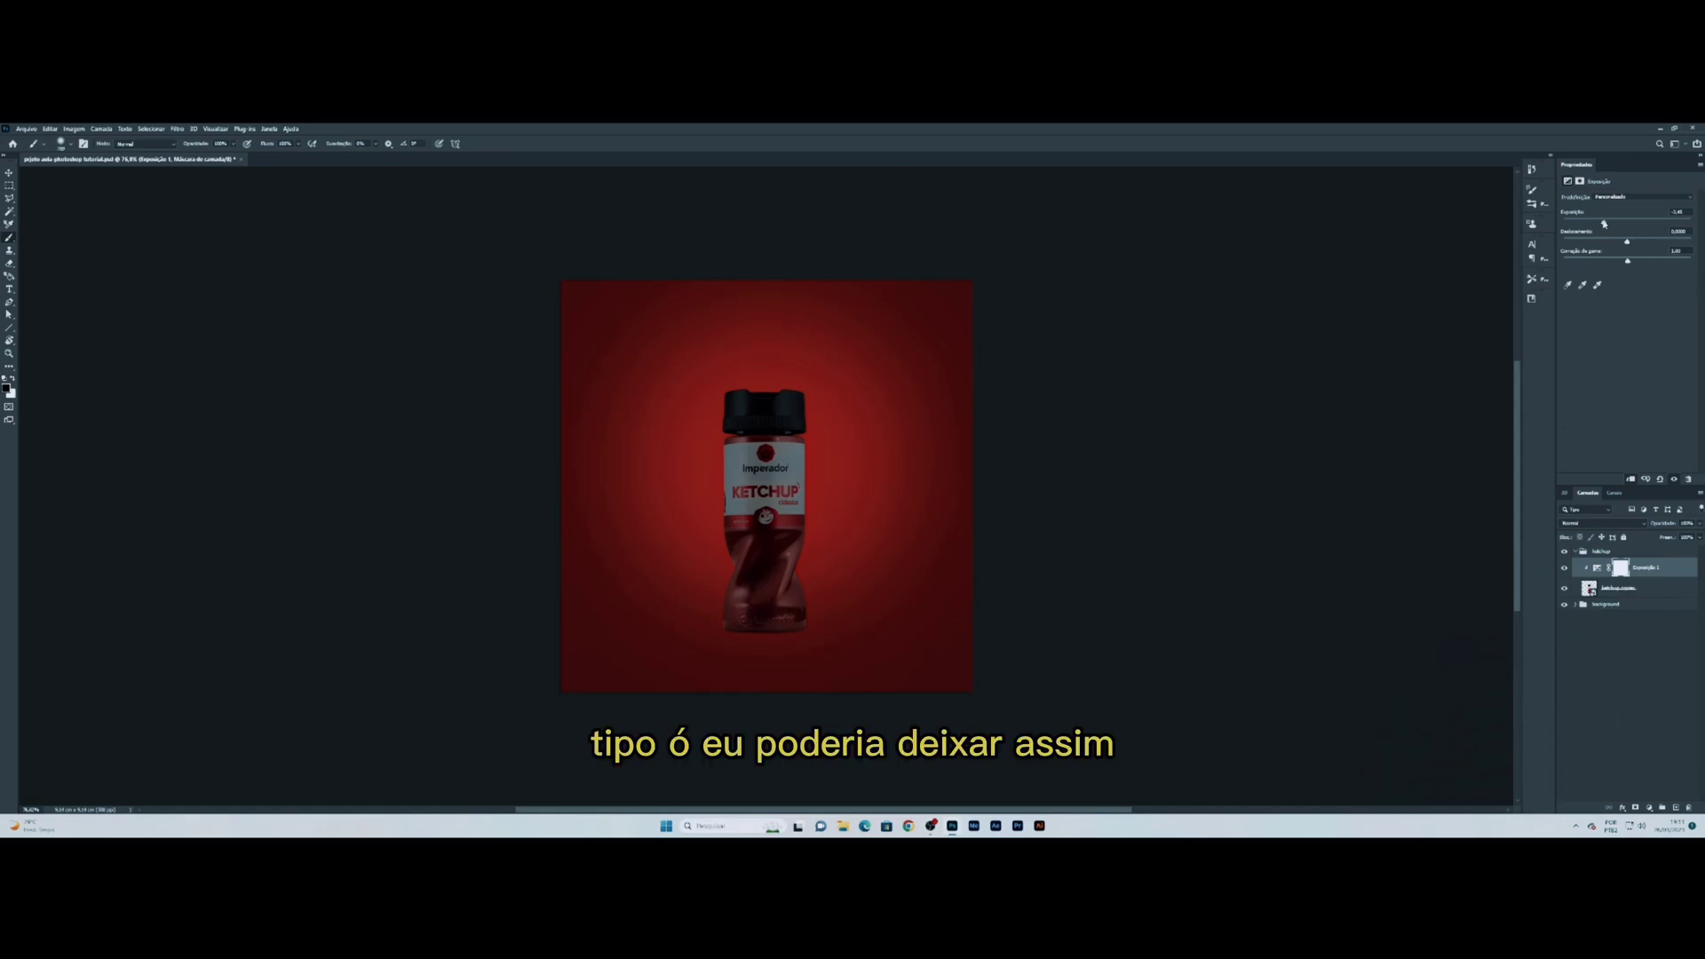
pyautogui.moveTo(1604, 223); pyautogui.dragTo(1567, 224)
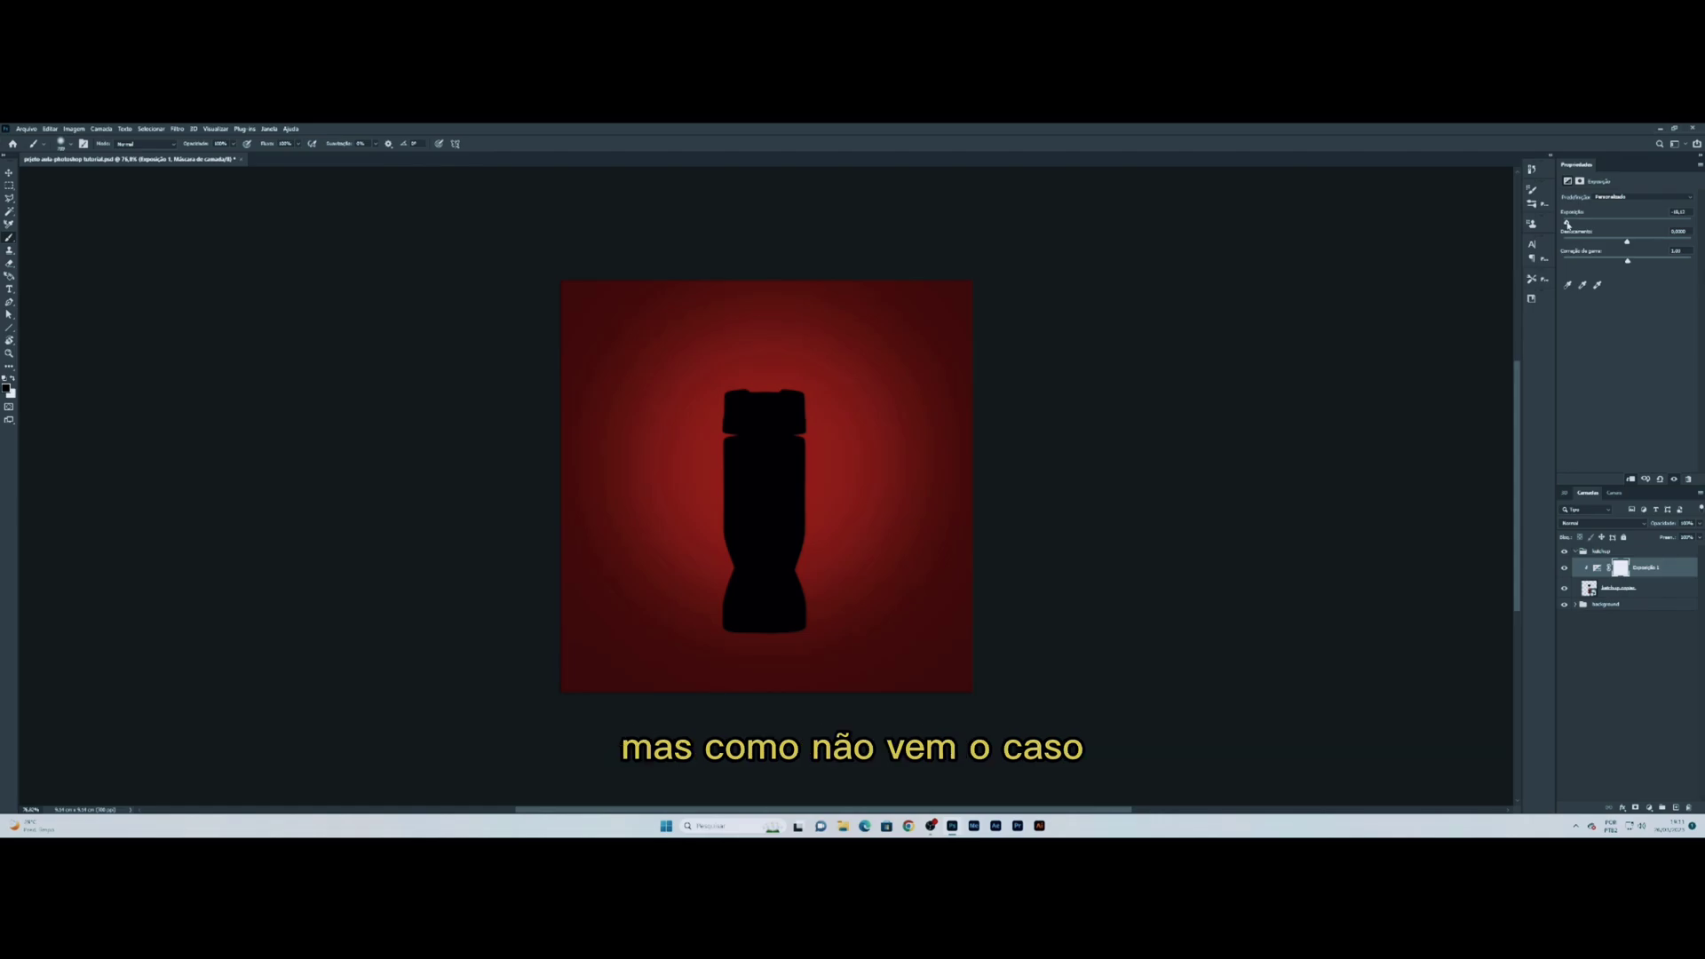
pyautogui.moveTo(1569, 224); pyautogui.dragTo(1610, 226)
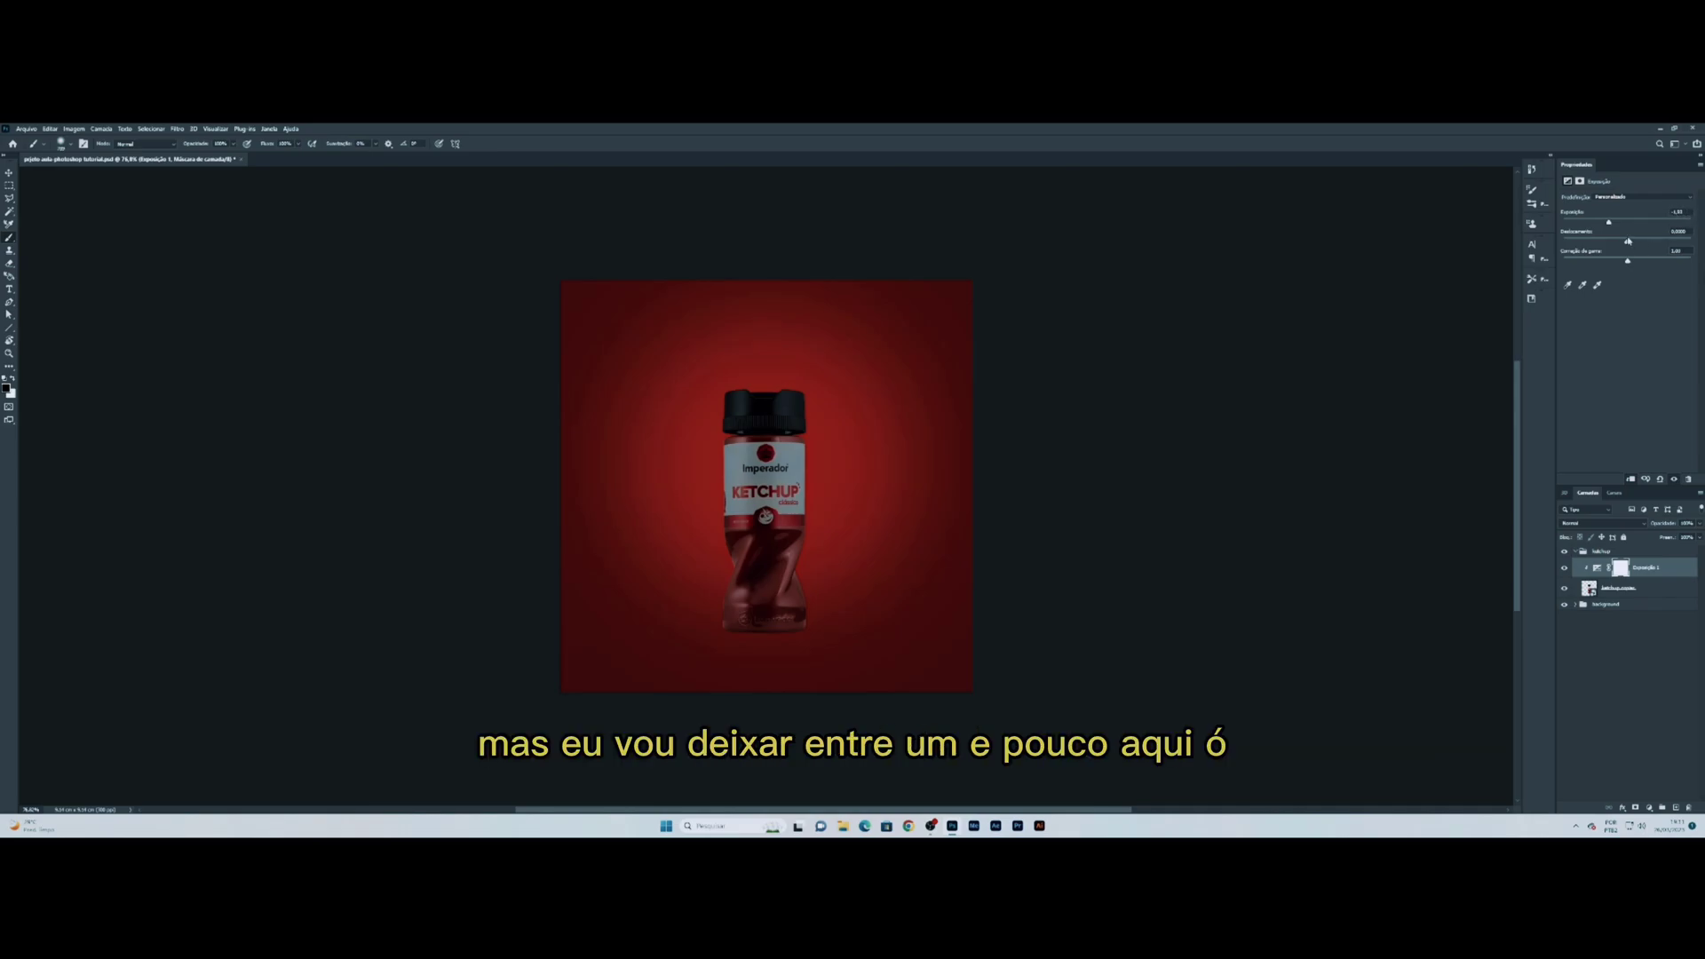
pyautogui.moveTo(1608, 223); pyautogui.dragTo(1610, 226)
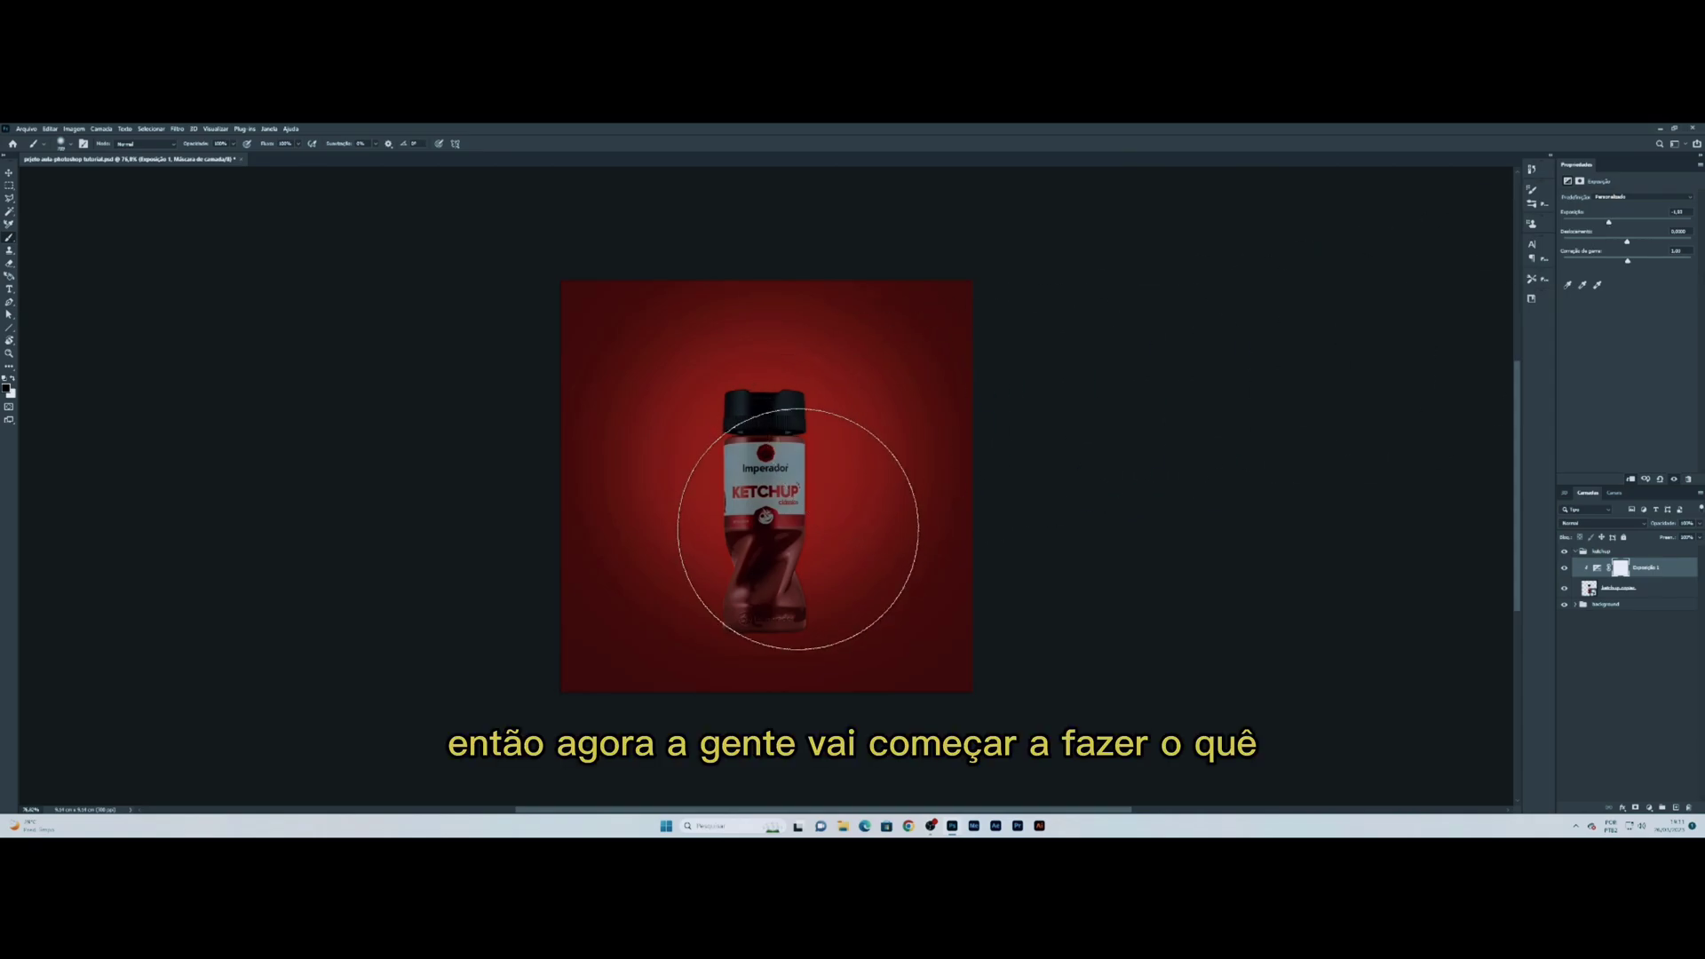
# Step: Paint black on the Exposure adjustment layer's mask along the bottle's right edge beside the label to restore light there
pyautogui.click(1625, 572)
pyautogui.moveTo(818, 497); pyautogui.dragTo(688, 517)
pyautogui.scroll(3, 812, 471)
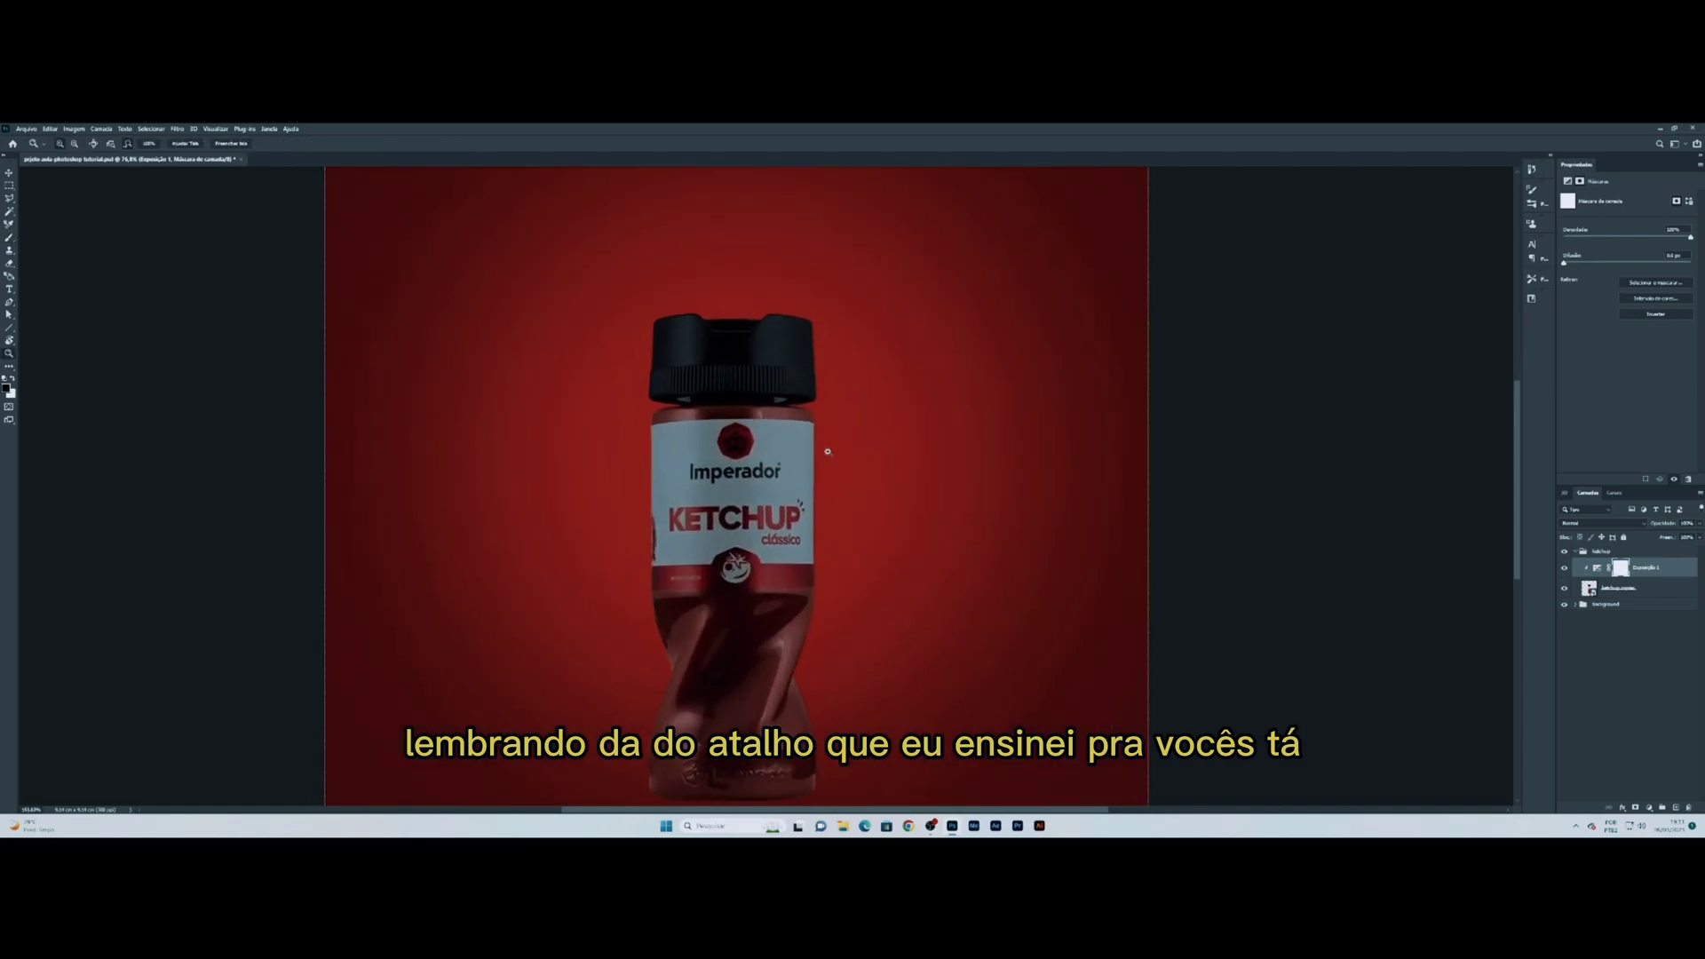
pyautogui.scroll(-1, 812, 466)
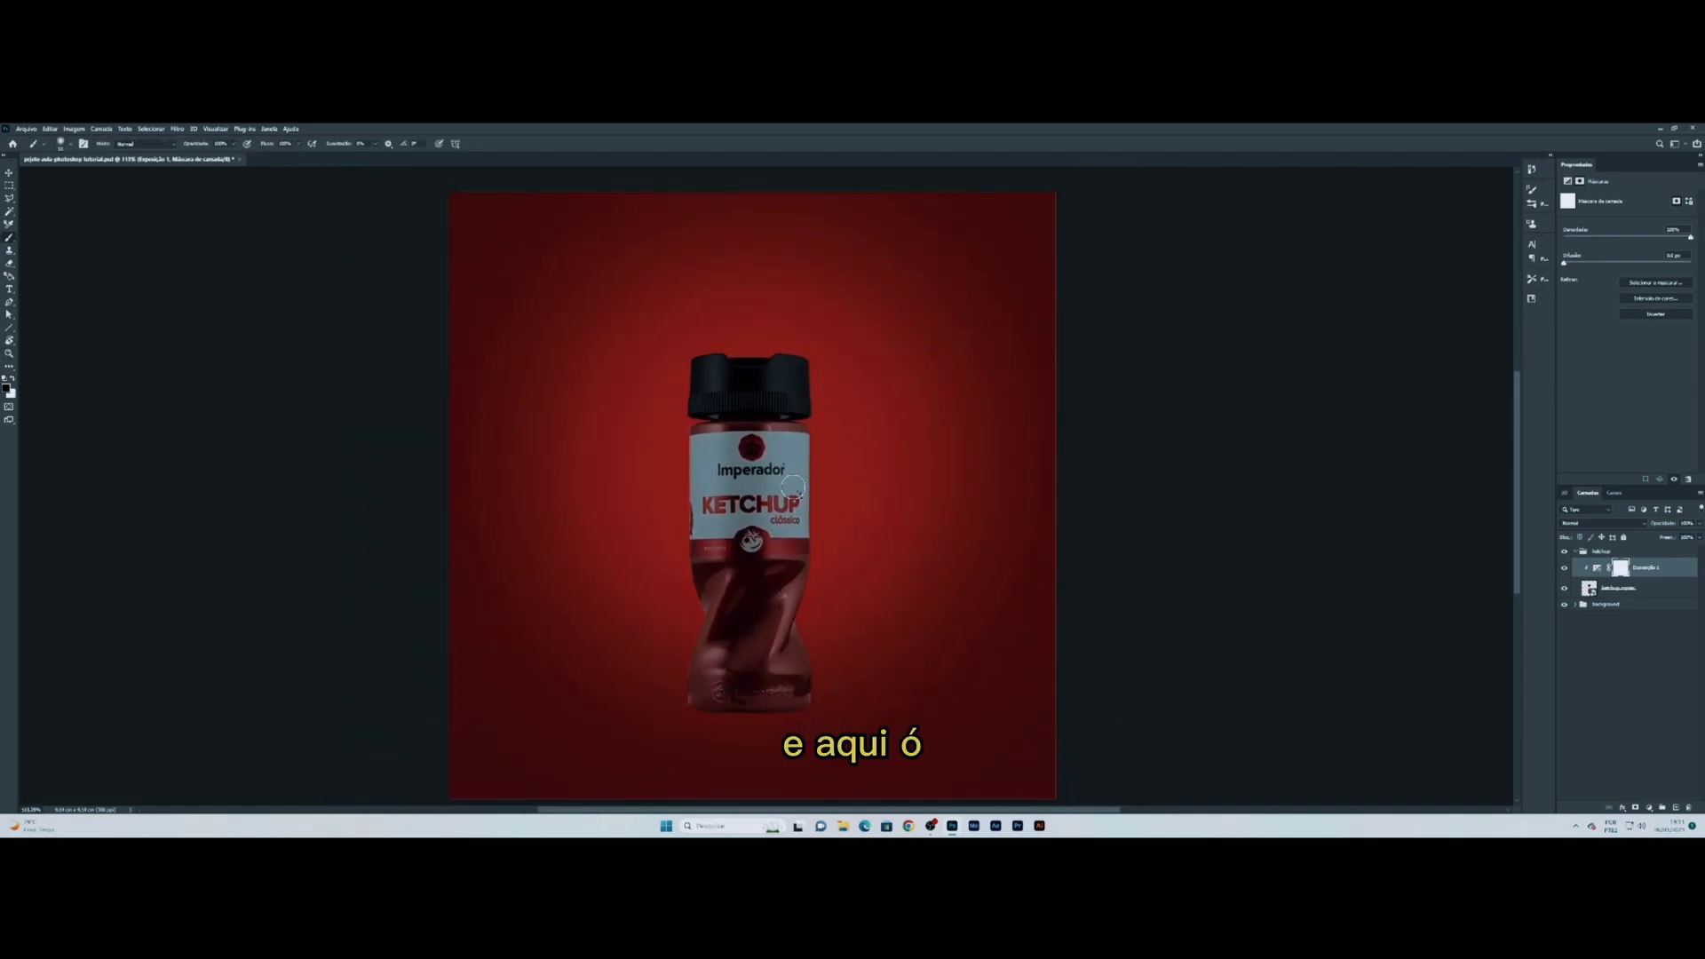
pyautogui.scroll(3, 799, 495)
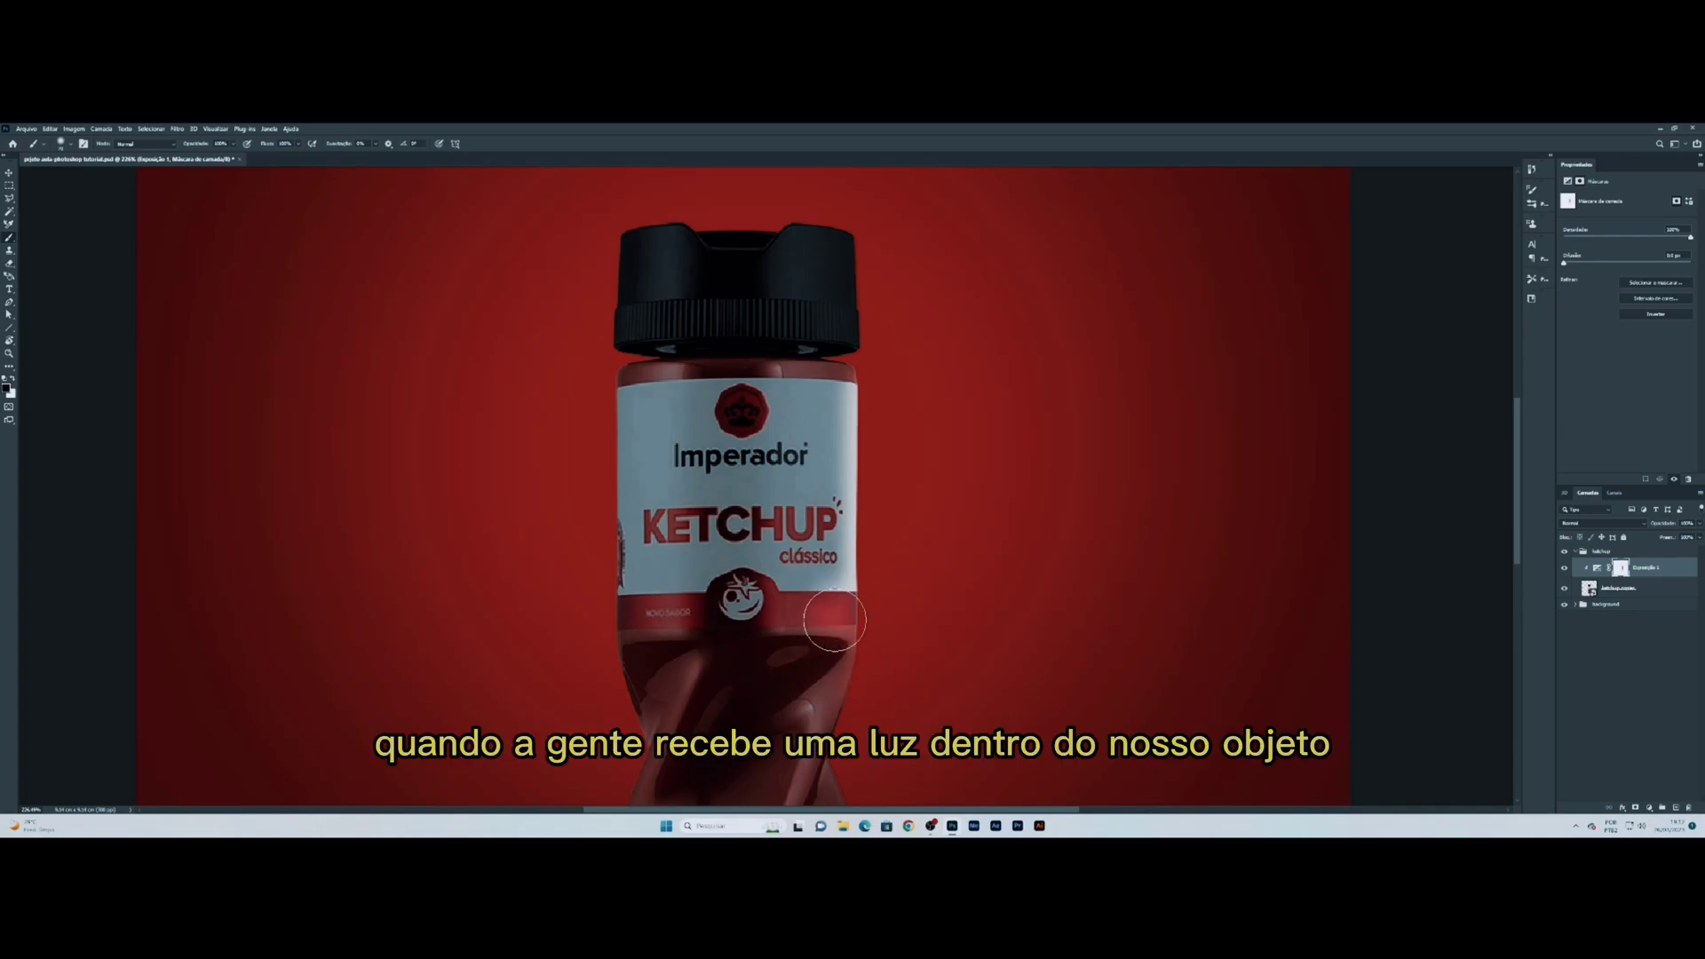
pyautogui.press('z')
pyautogui.scroll(-1, 886, 588)
pyautogui.scroll(-2, 886, 588)
pyautogui.press('b')
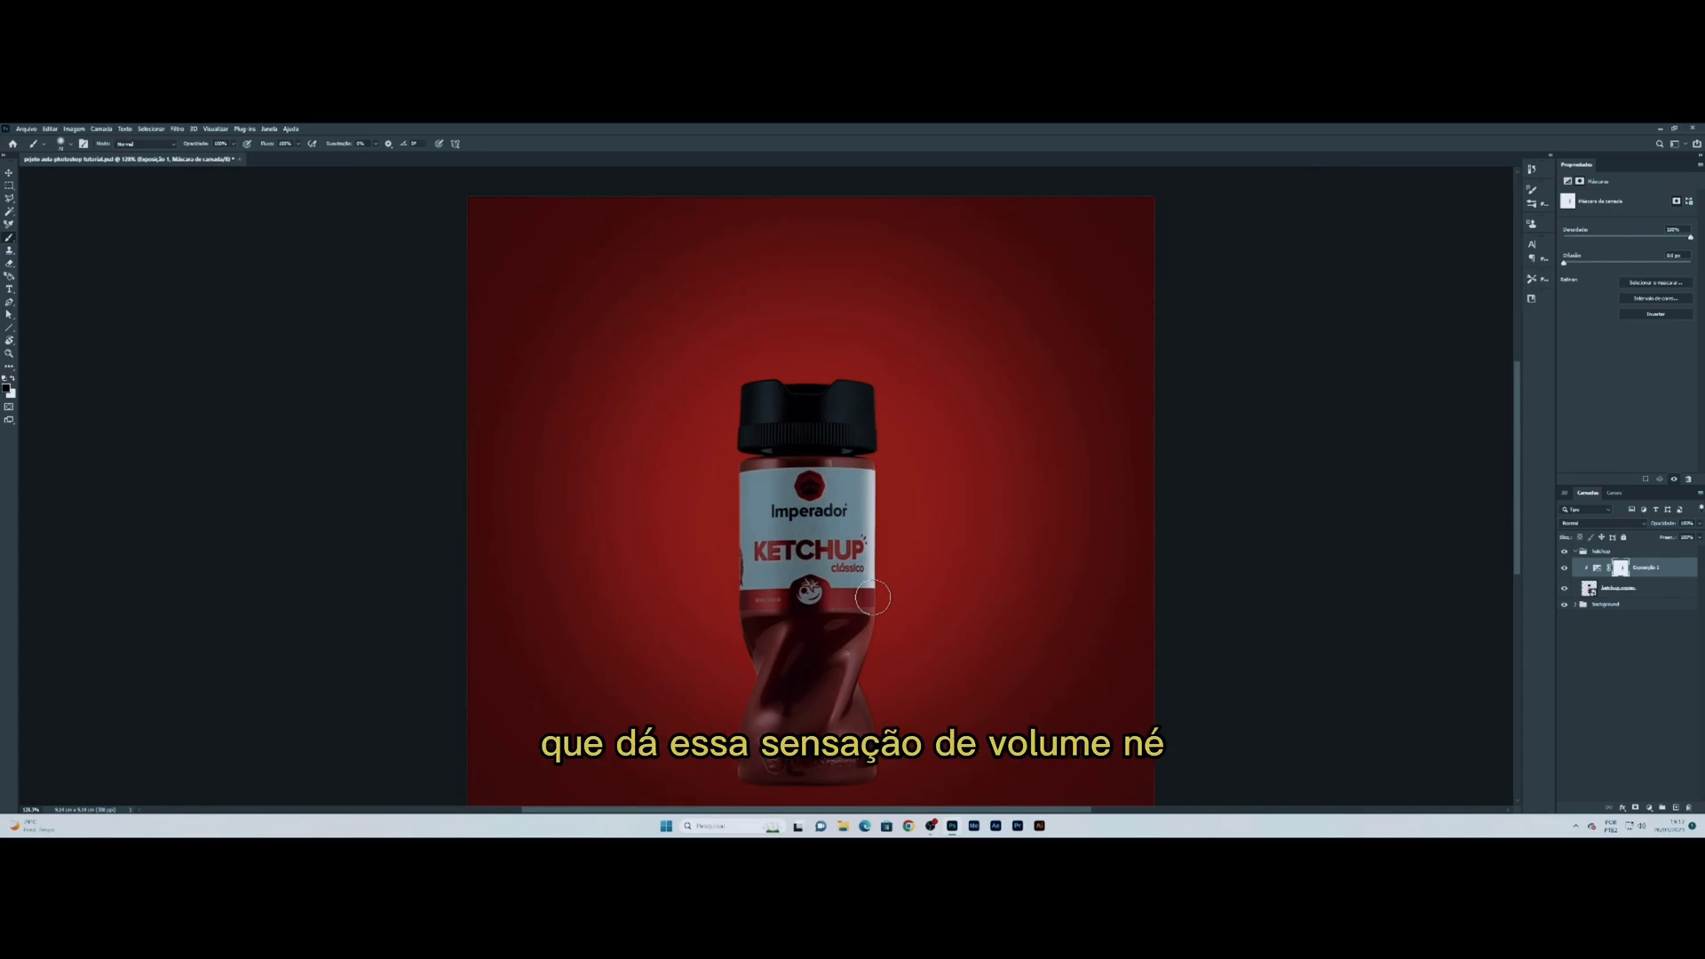
# Step: Brush lightly on the Exposure mask along the edges of the bottle's twisted lower body to bring out its volume
pyautogui.press('z')
pyautogui.scroll(-3, 879, 622)
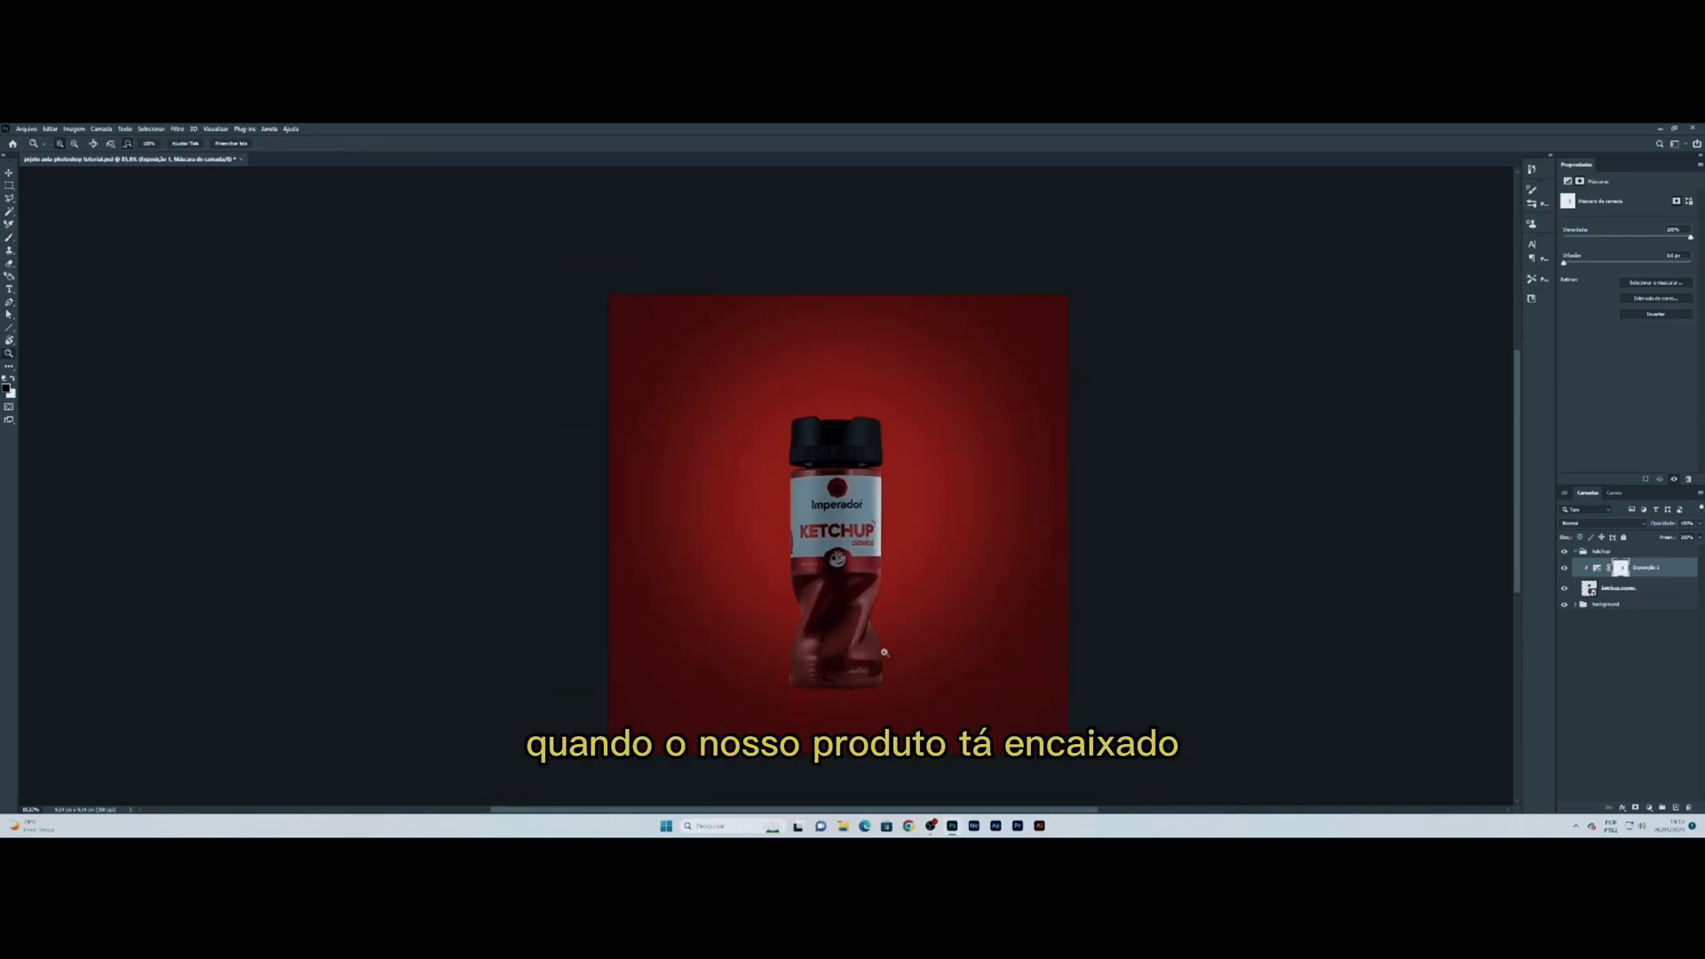
pyautogui.scroll(3, 883, 653)
pyautogui.press('b')
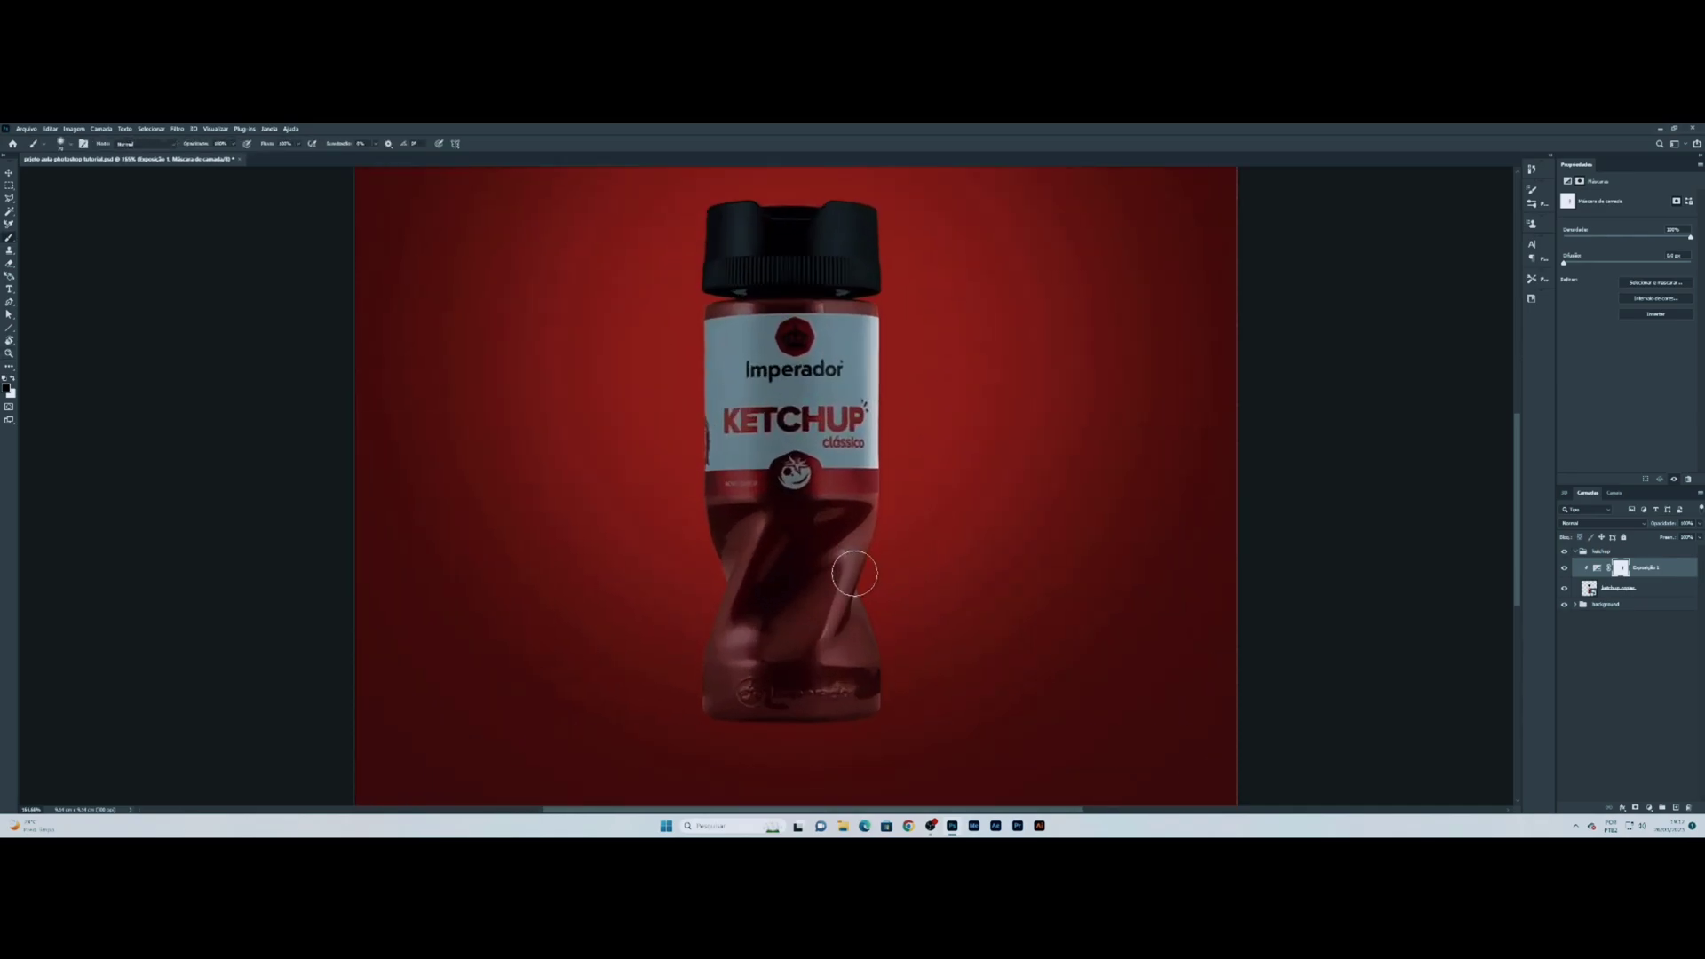
pyautogui.press('z')
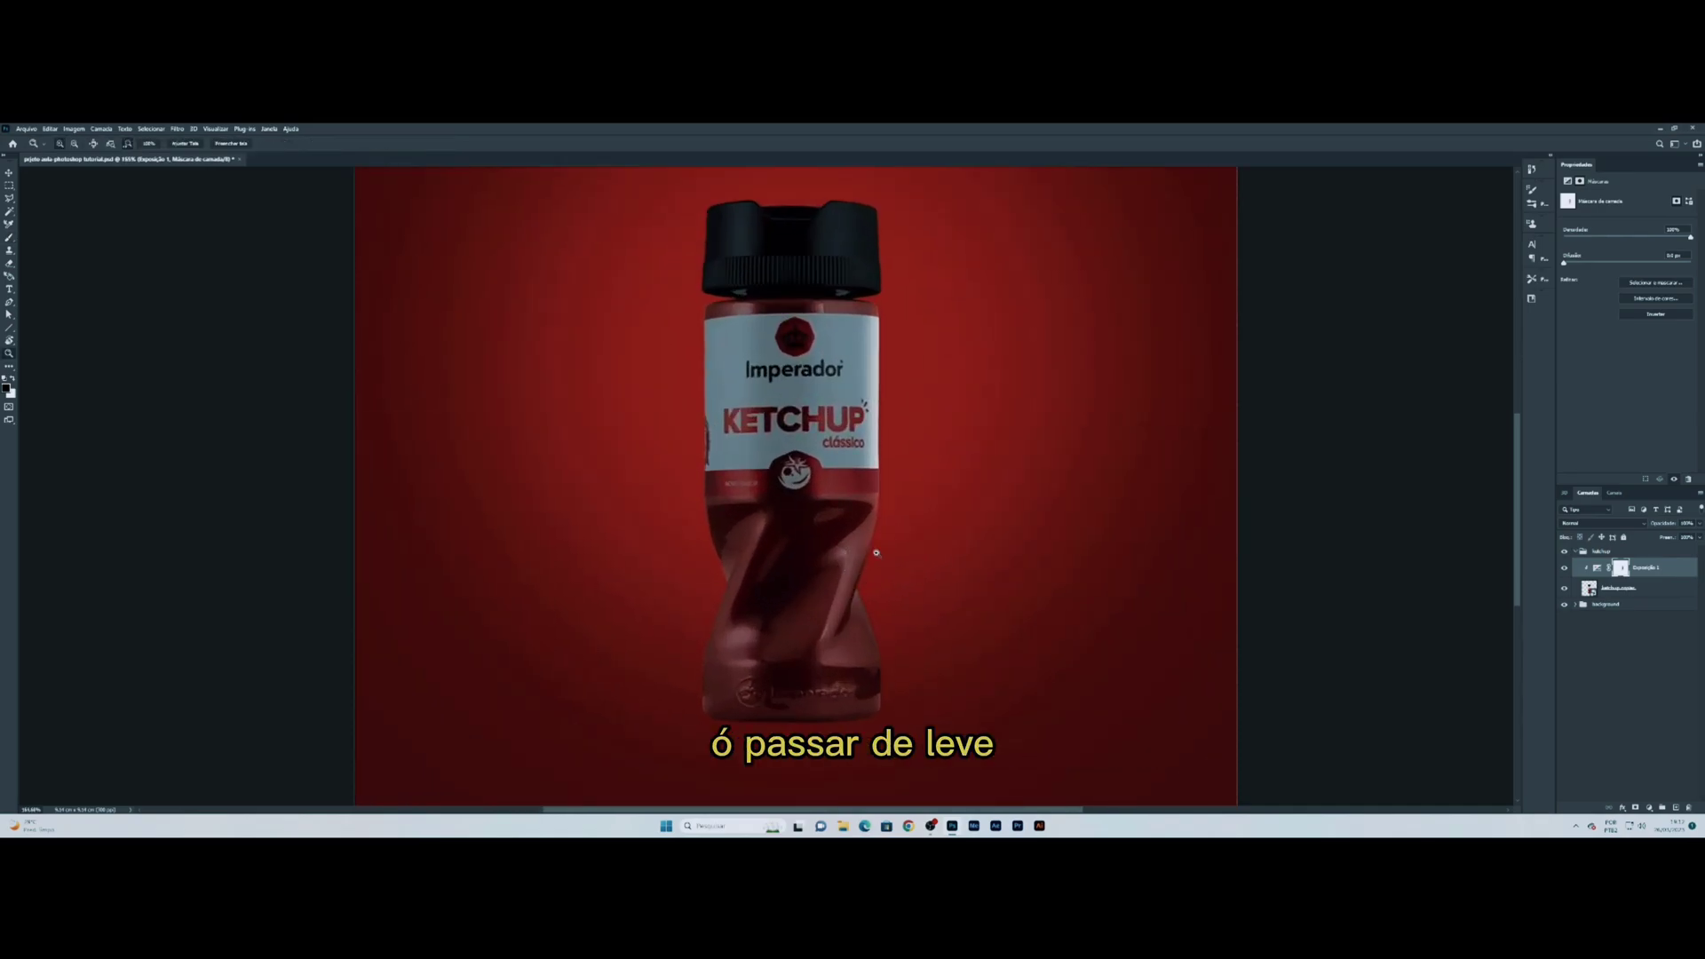
pyautogui.scroll(2, 873, 554)
pyautogui.press('b')
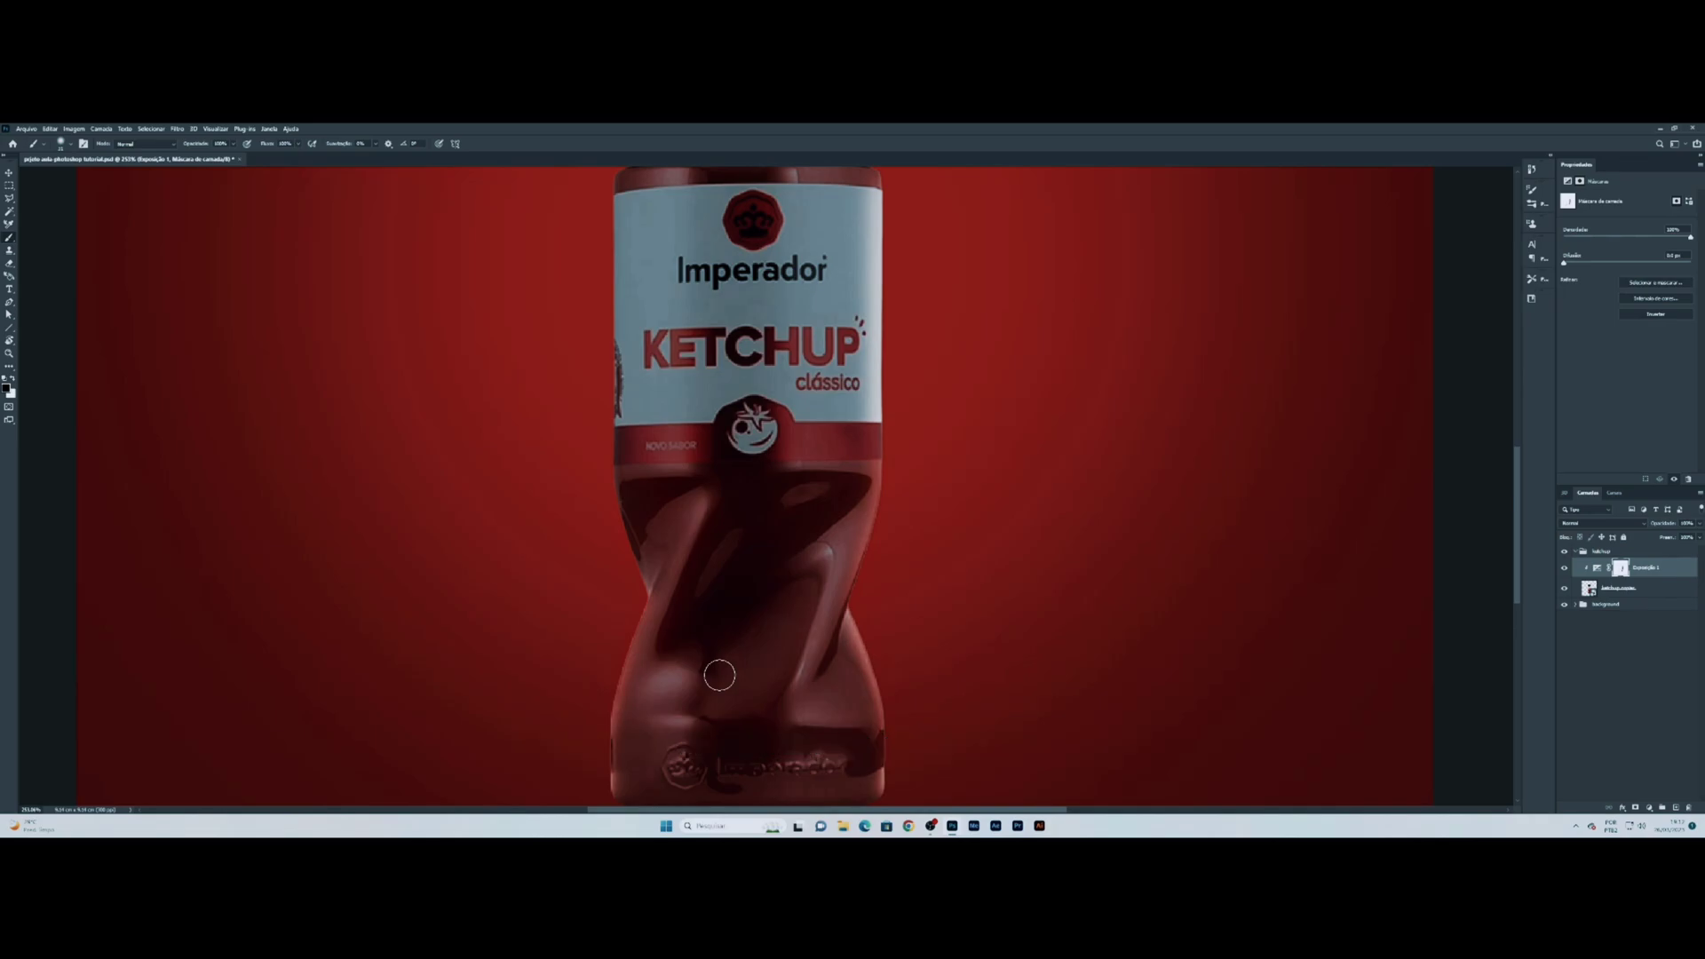
# Step: Continue painting the Exposure mask along the outer edges toward the bottle's base to extend the rim light
pyautogui.scroll(-5, 810, 609)
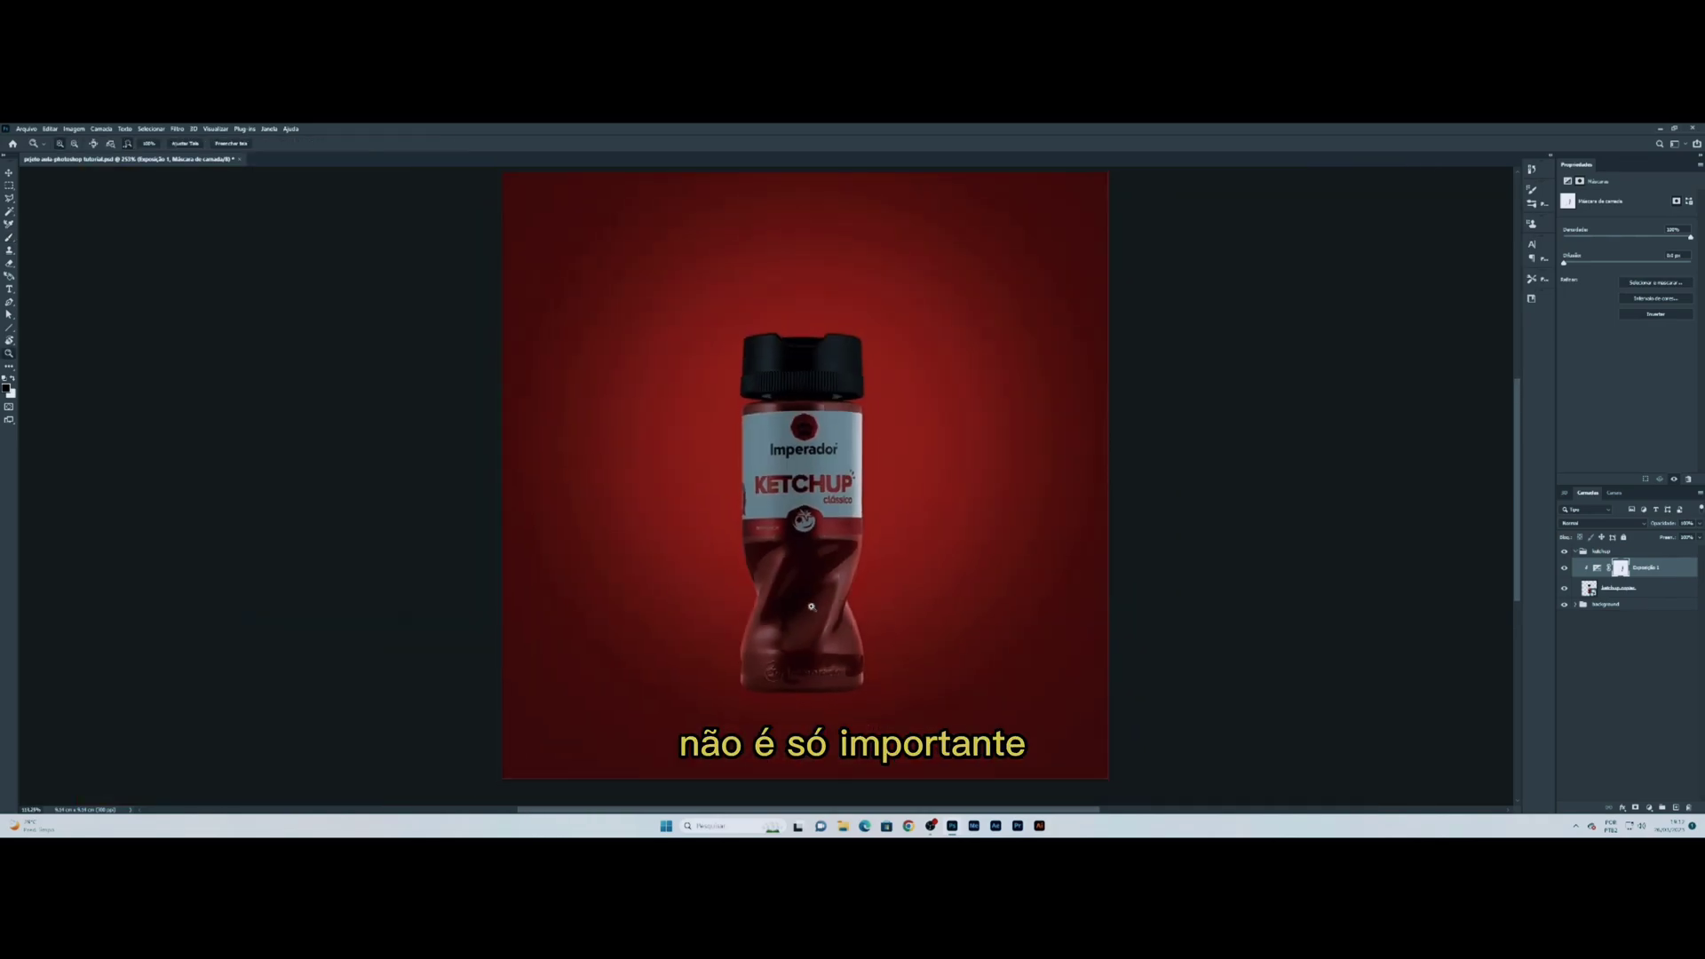
pyautogui.scroll(4, 825, 578)
pyautogui.scroll(-2, 834, 455)
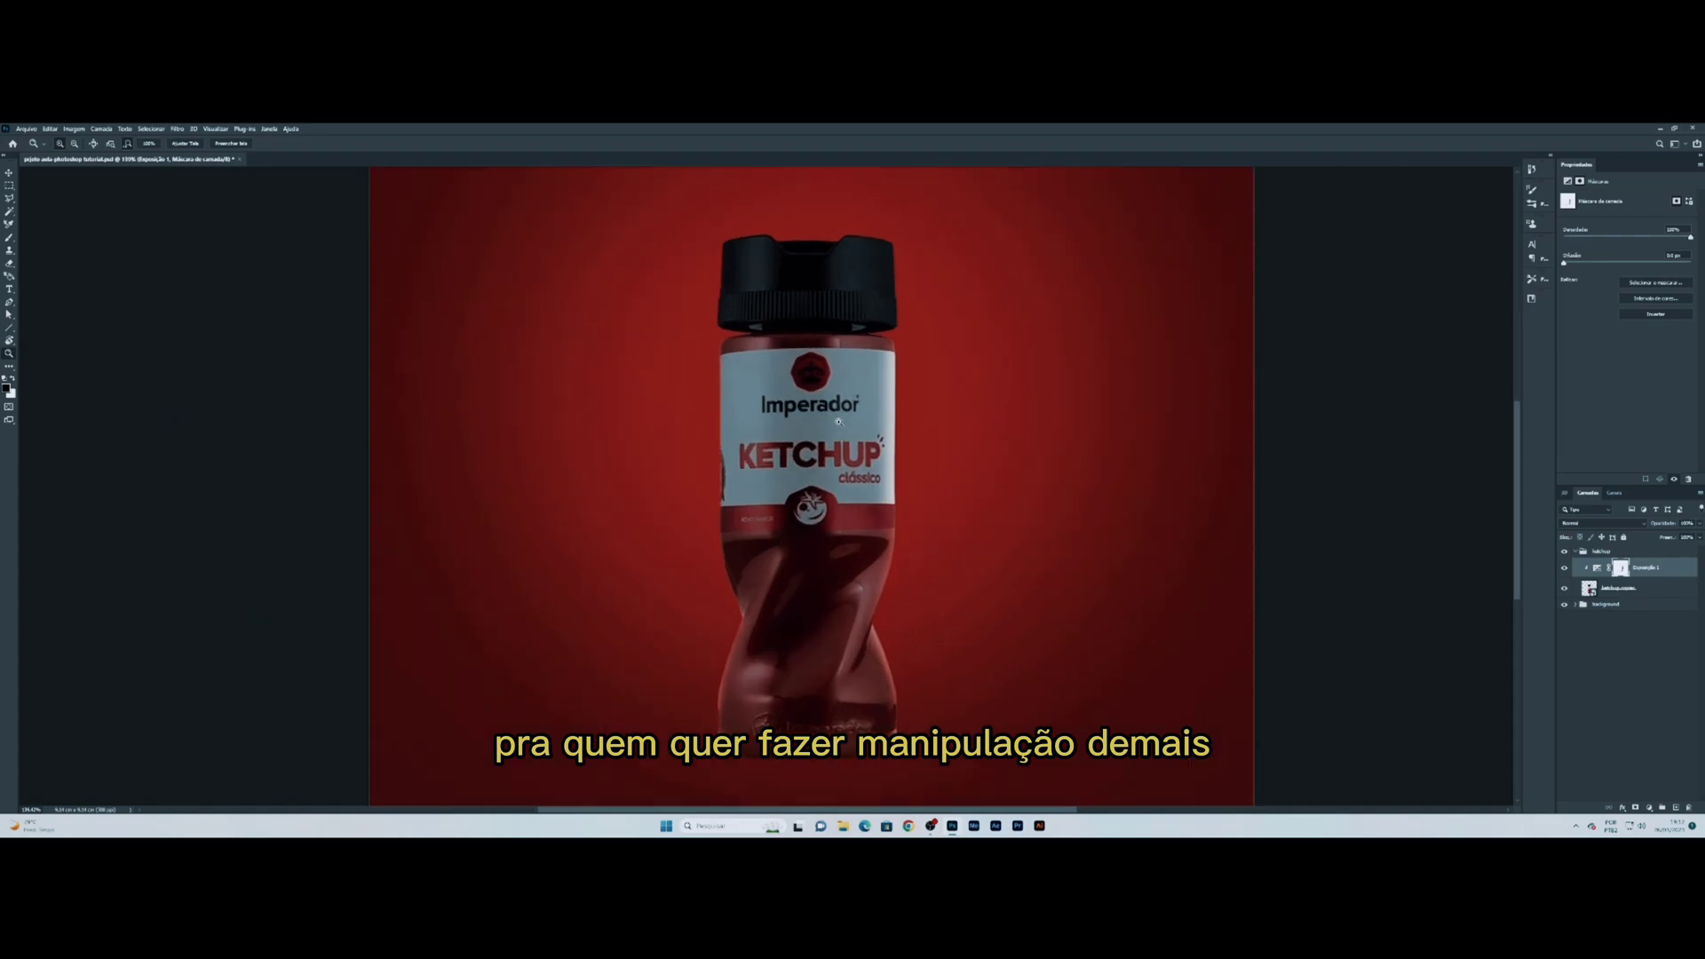
pyautogui.scroll(2, 833, 455)
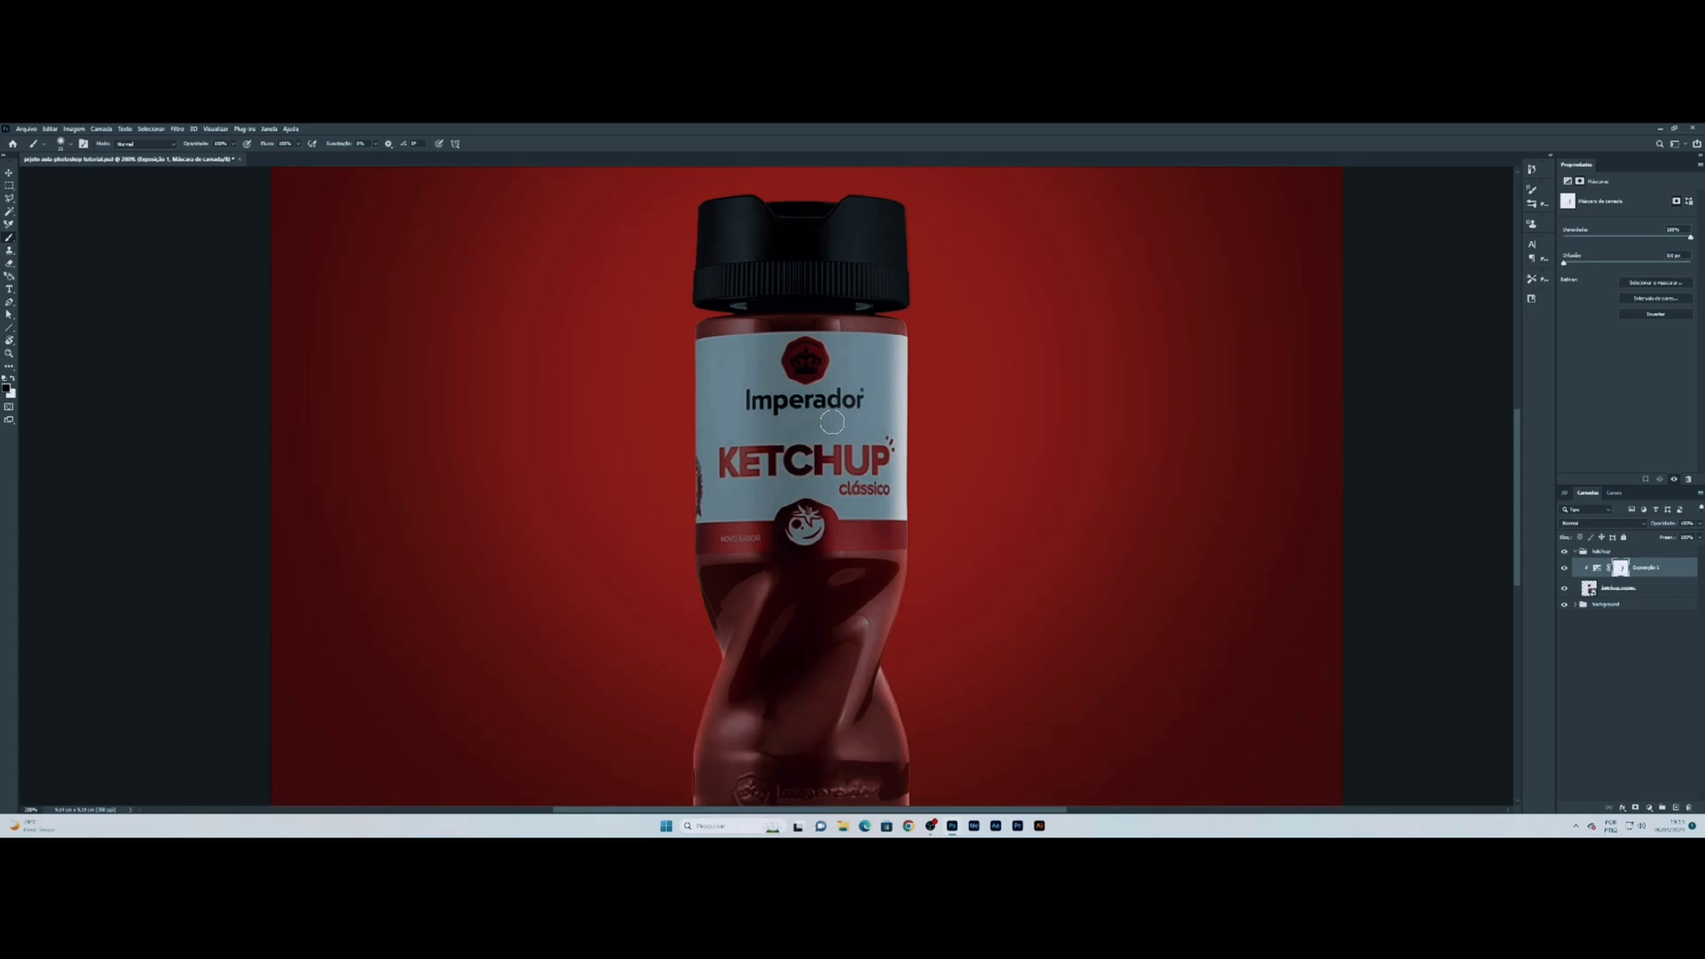
pyautogui.press('z')
pyautogui.keyDown('alt'); pyautogui.click(853, 434); pyautogui.keyUp('alt')
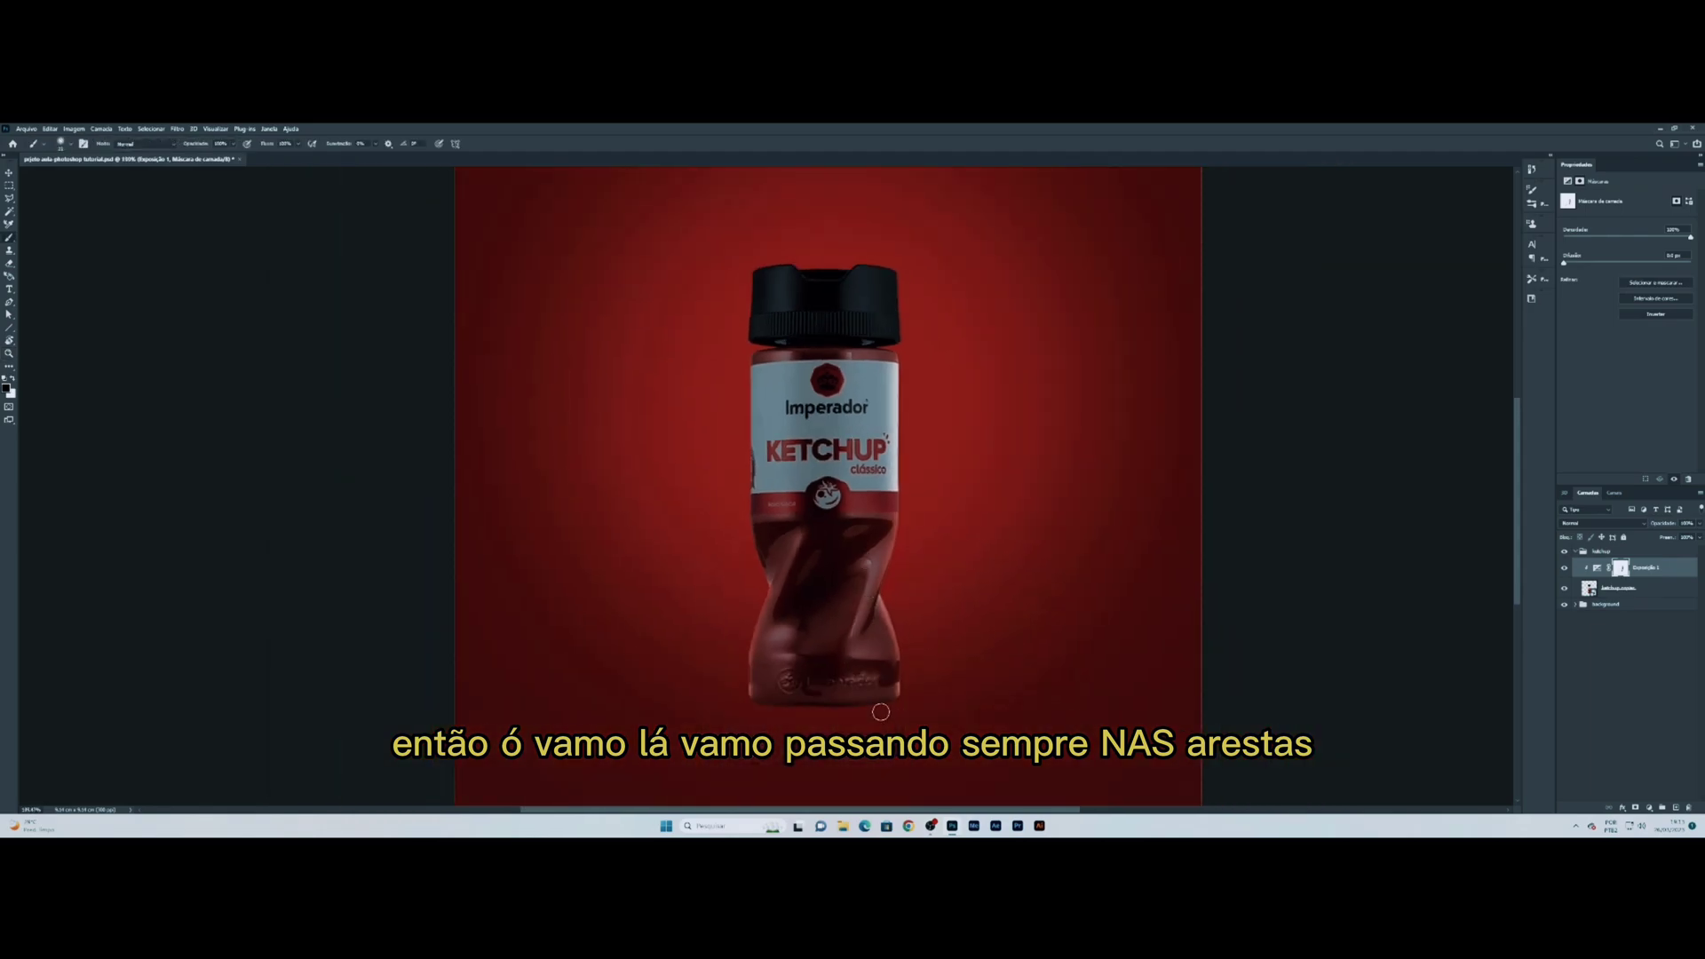
pyautogui.click(867, 701)
pyautogui.press('b')
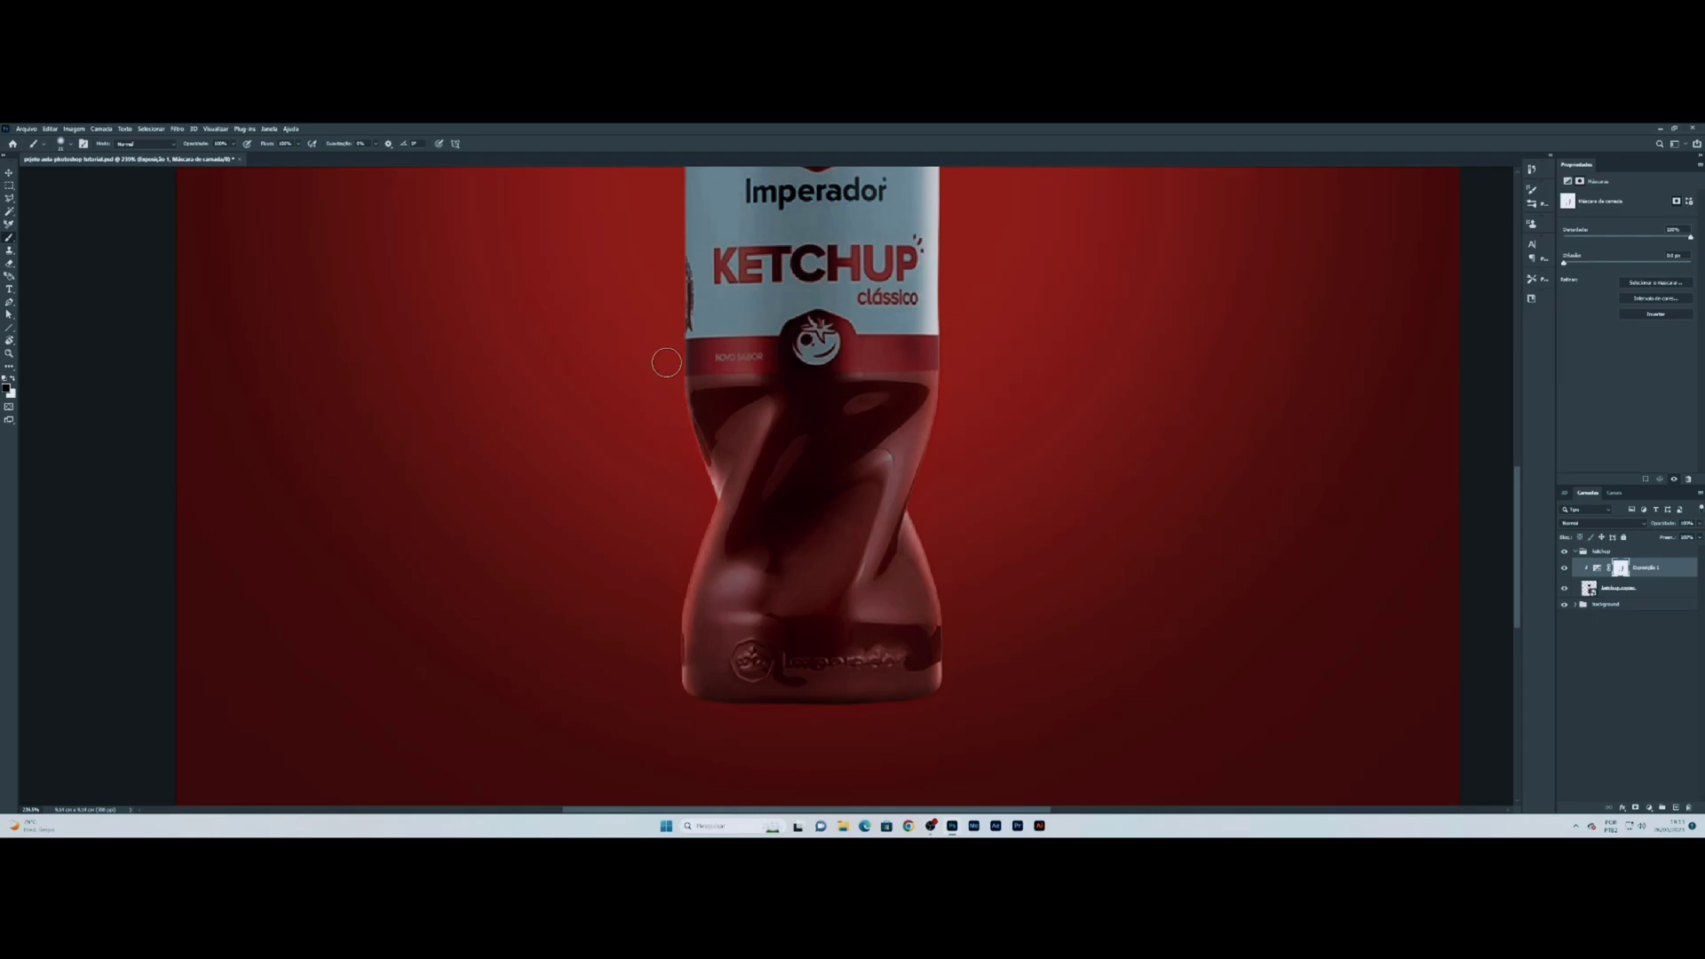
# Step: Paint the Exposure mask along the left and right edges of the label section to add rim light on both sides
pyautogui.scroll(1, 902, 403)
pyautogui.scroll(2, 885, 404)
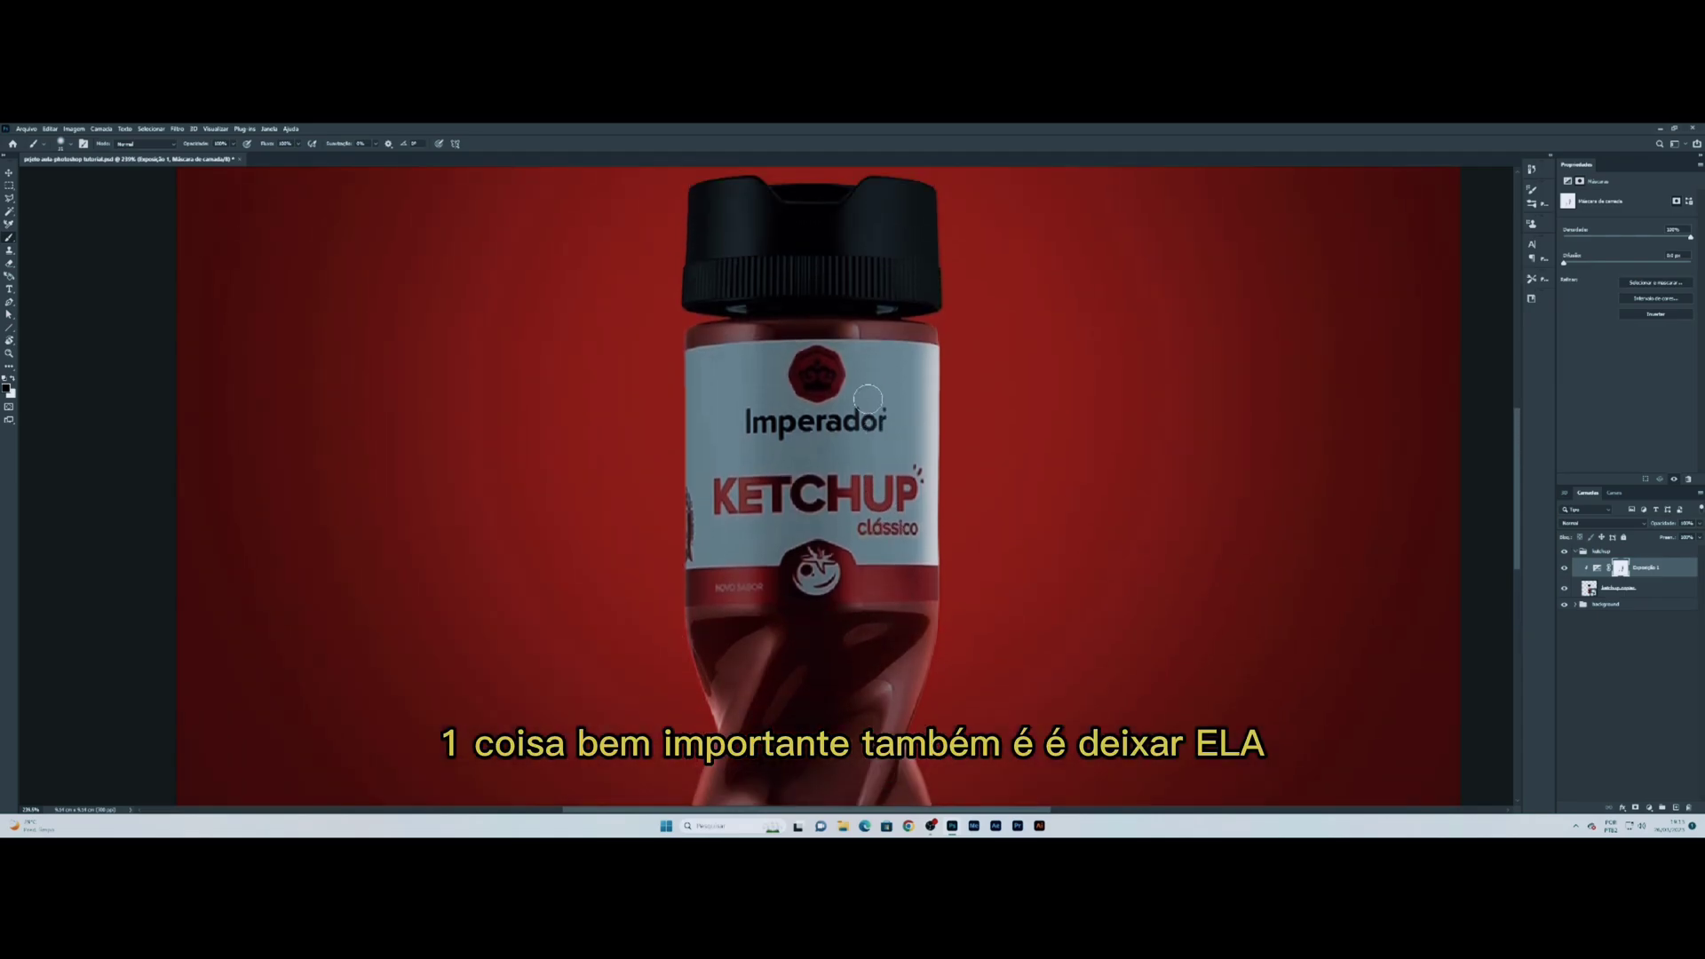
pyautogui.moveTo(668, 602); pyautogui.dragTo(669, 355)
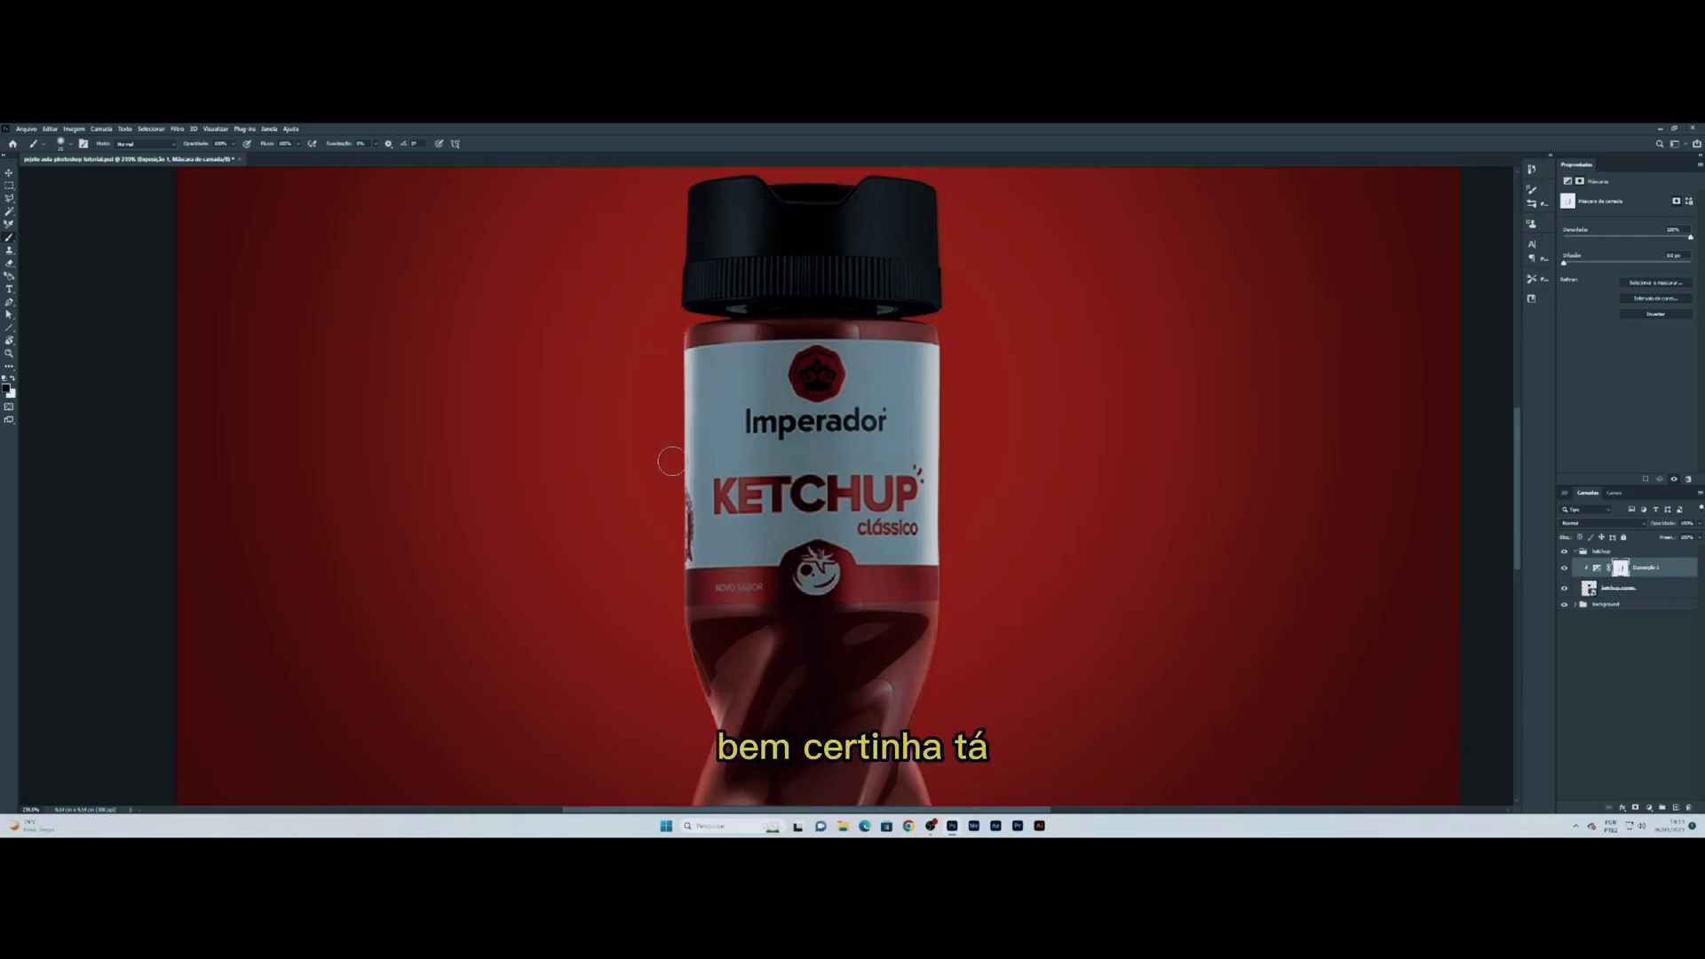
pyautogui.moveTo(951, 593); pyautogui.dragTo(951, 368)
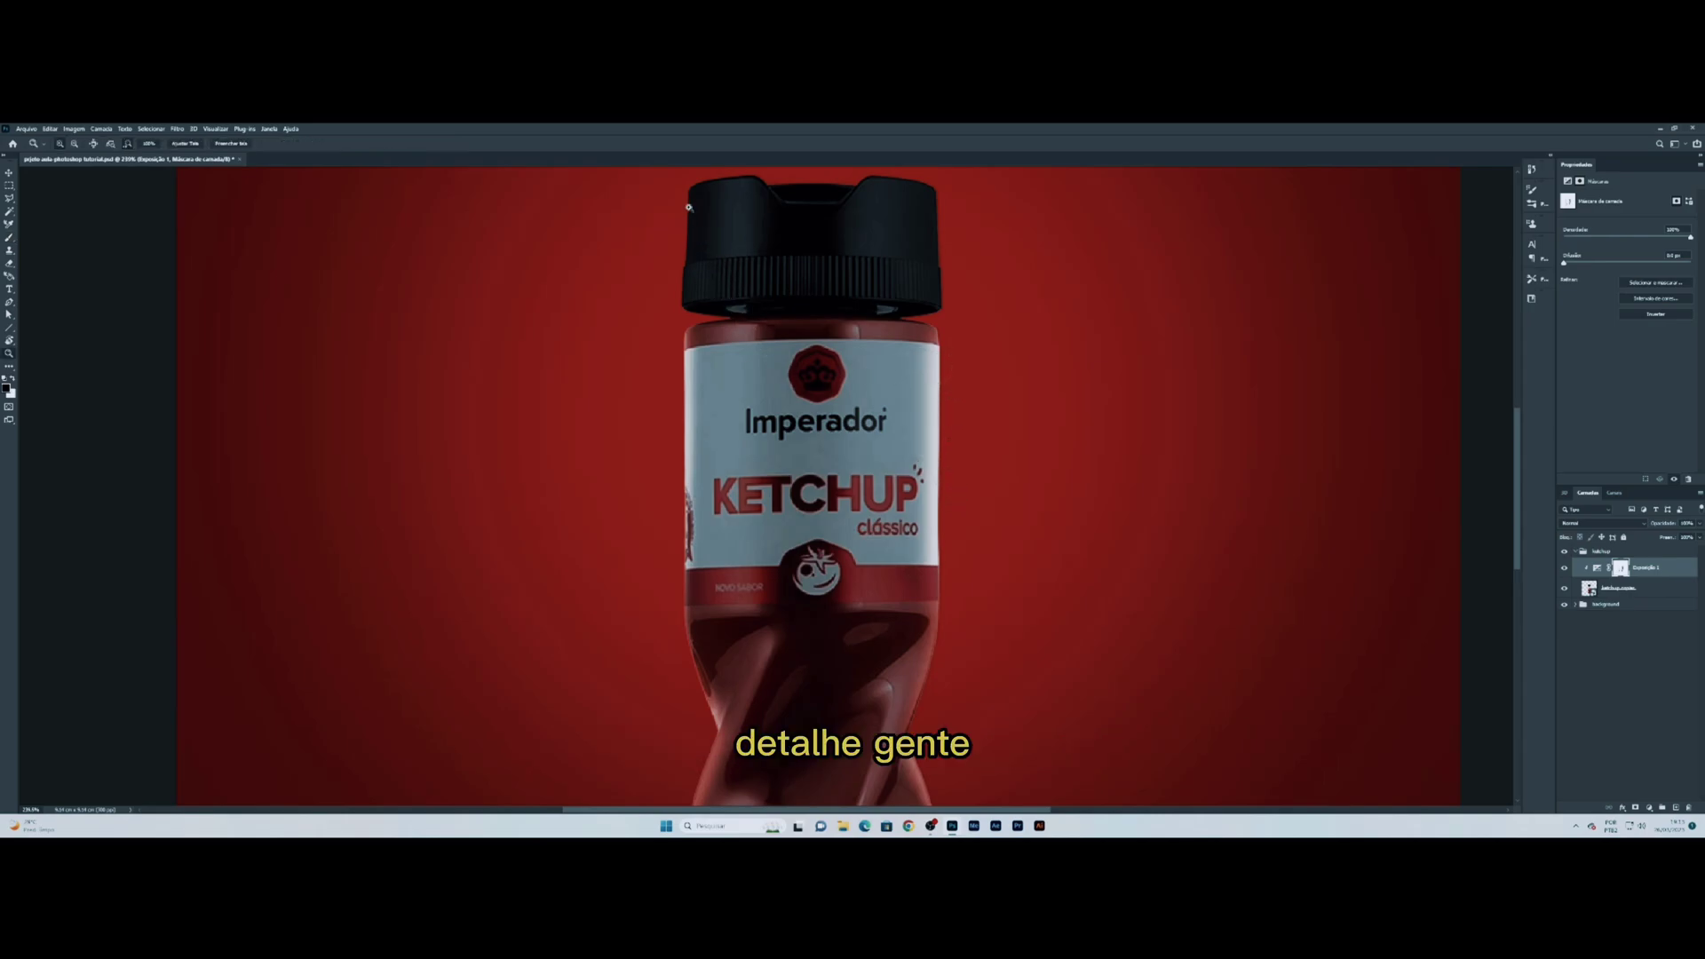
# Step: Paint the Exposure mask along the outer edges of the black cap and its ribbed rim to add rim light
pyautogui.scroll(3, 708, 248)
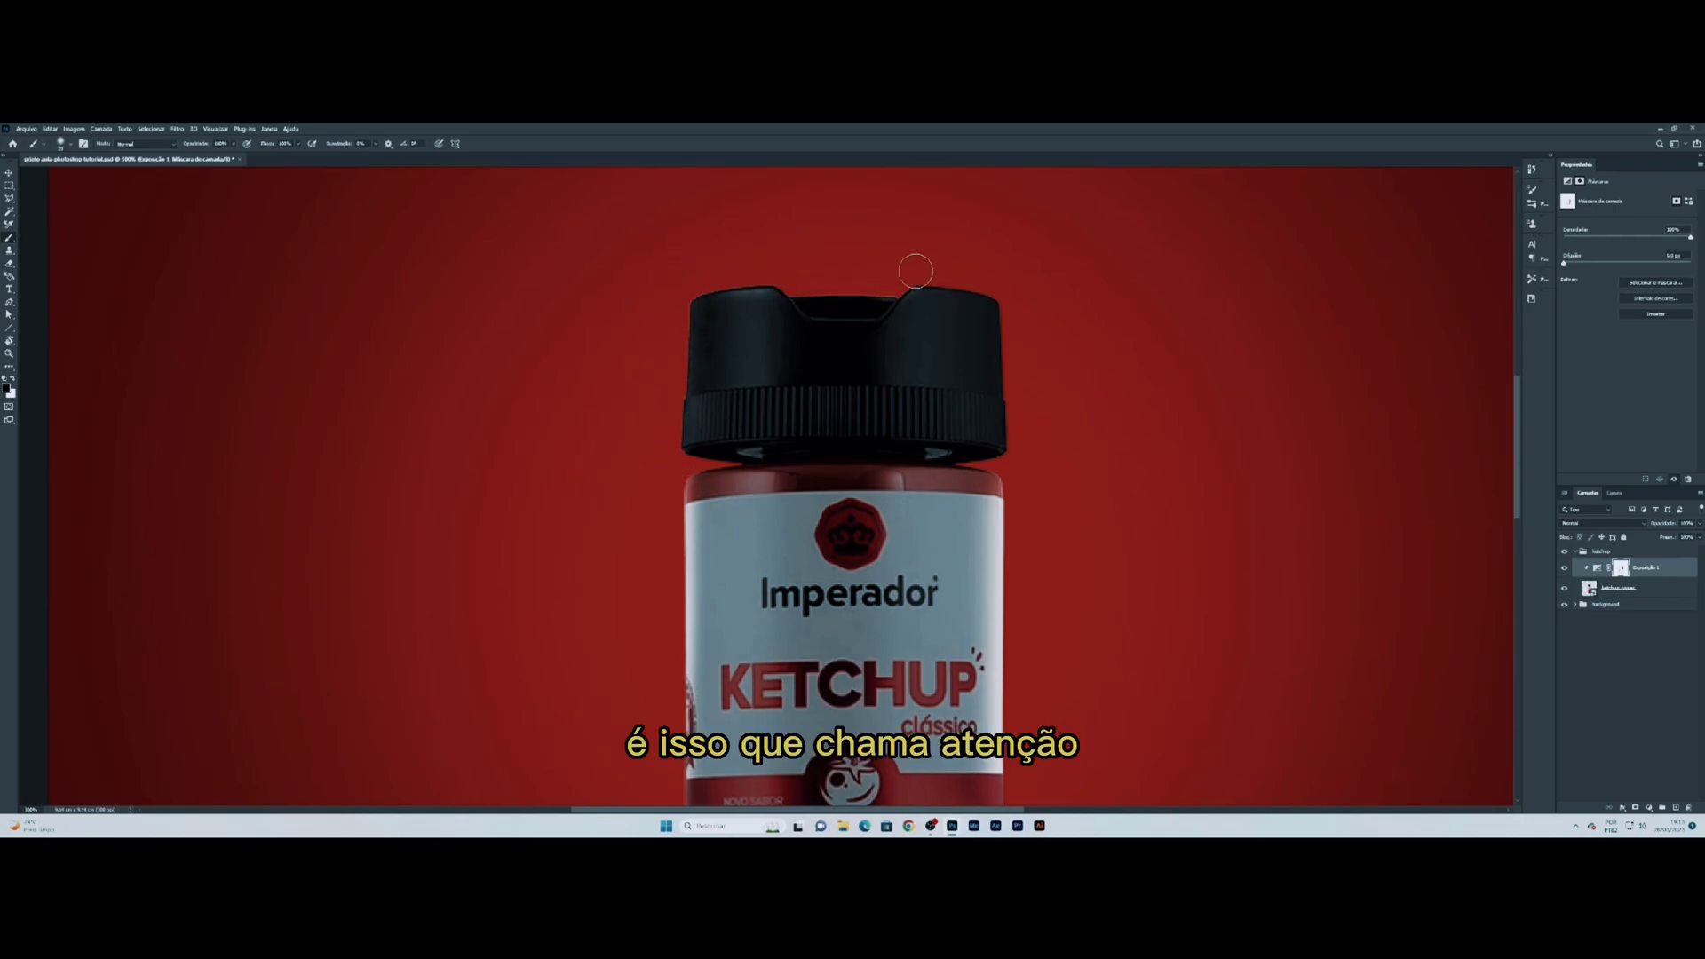
pyautogui.moveTo(1013, 301)
pyautogui.mouseDown()
pyautogui.moveTo(1025, 446)
pyautogui.moveTo(1007, 459)
pyautogui.mouseUp()
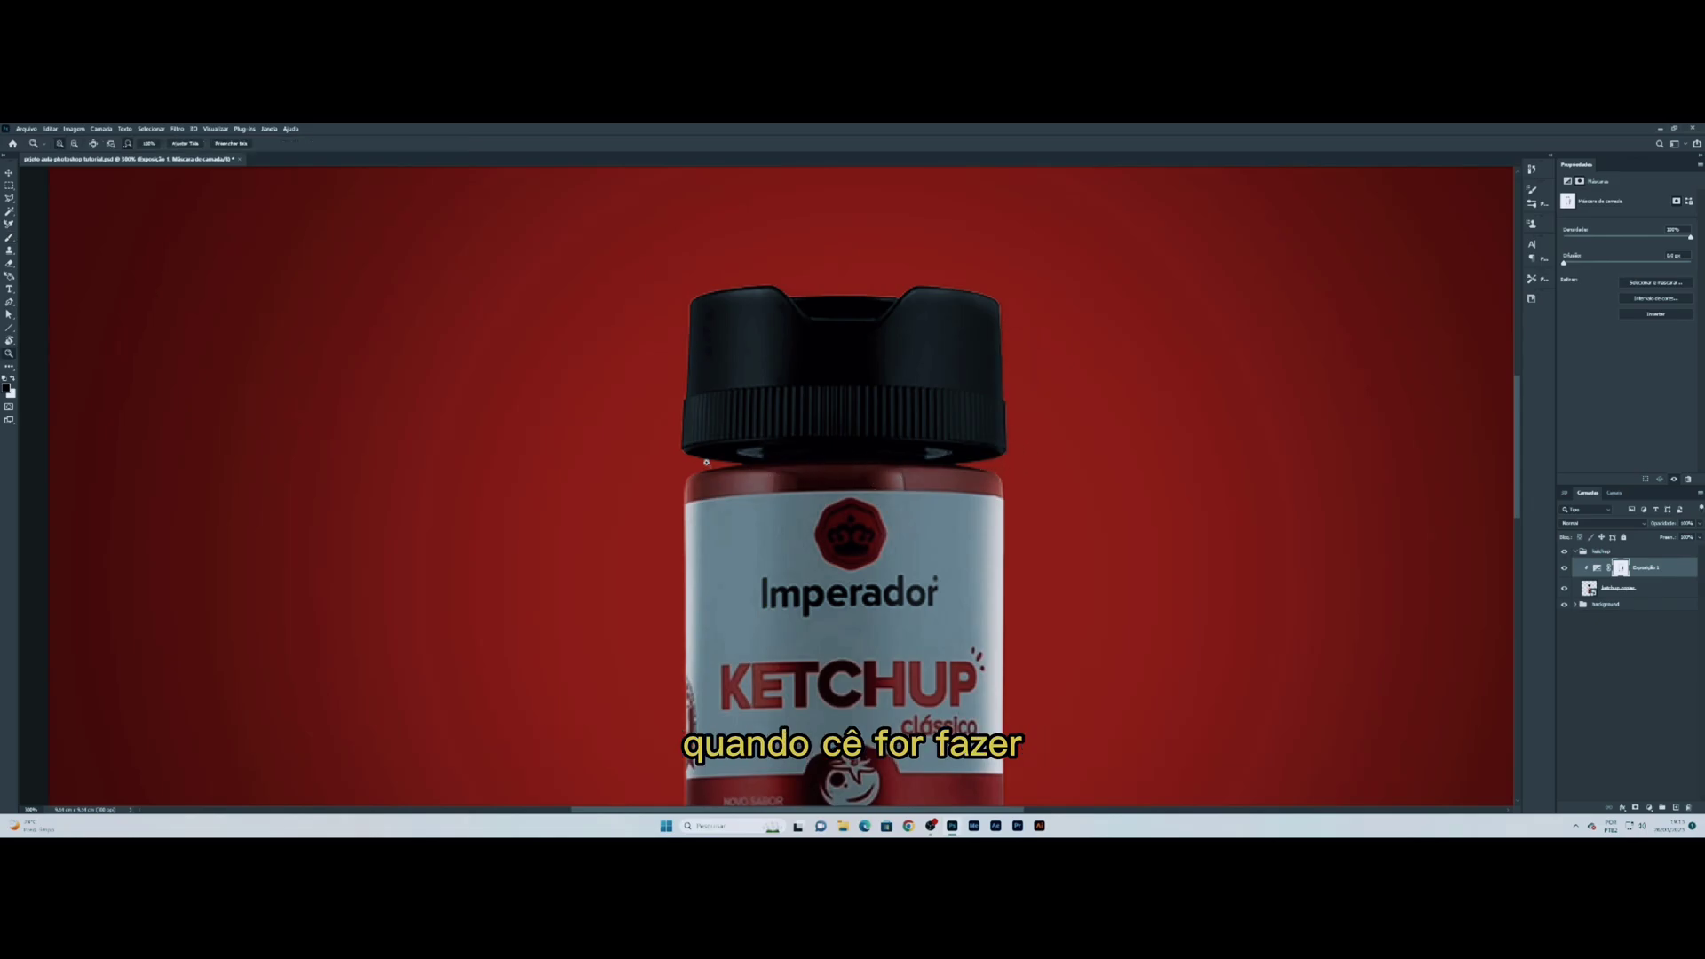
pyautogui.scroll(3, 755, 452)
pyautogui.scroll(-2, 757, 462)
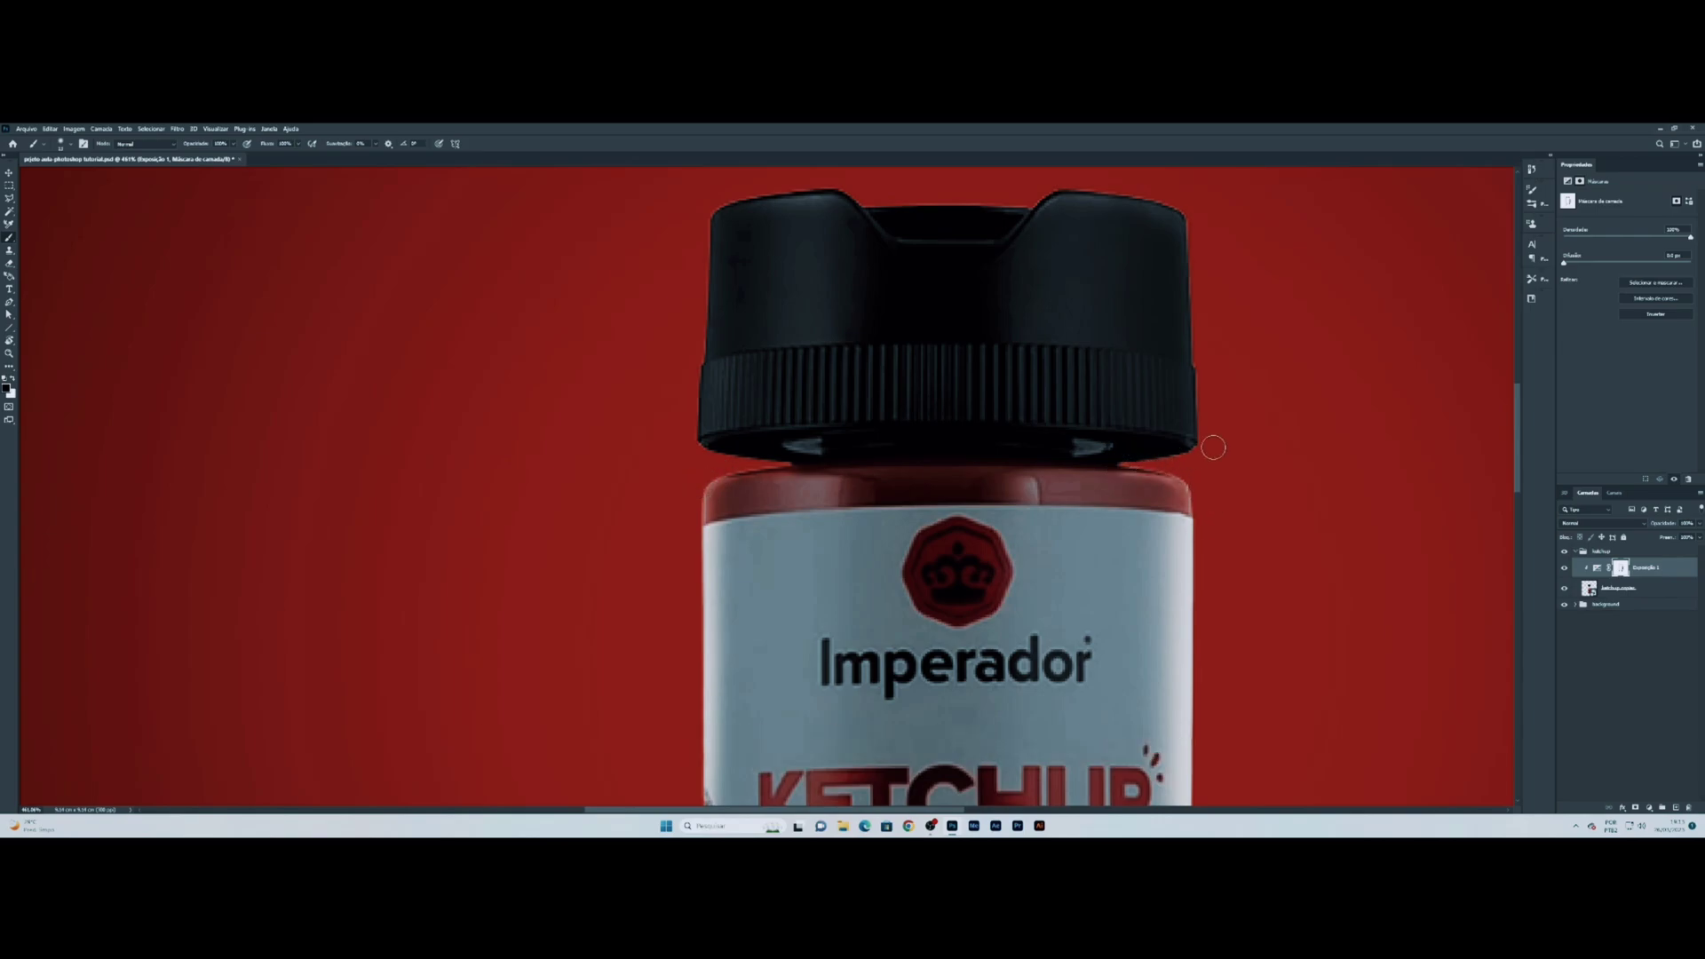
pyautogui.press('z')
pyautogui.moveTo(965, 450); pyautogui.dragTo(919, 459)
pyautogui.press('b')
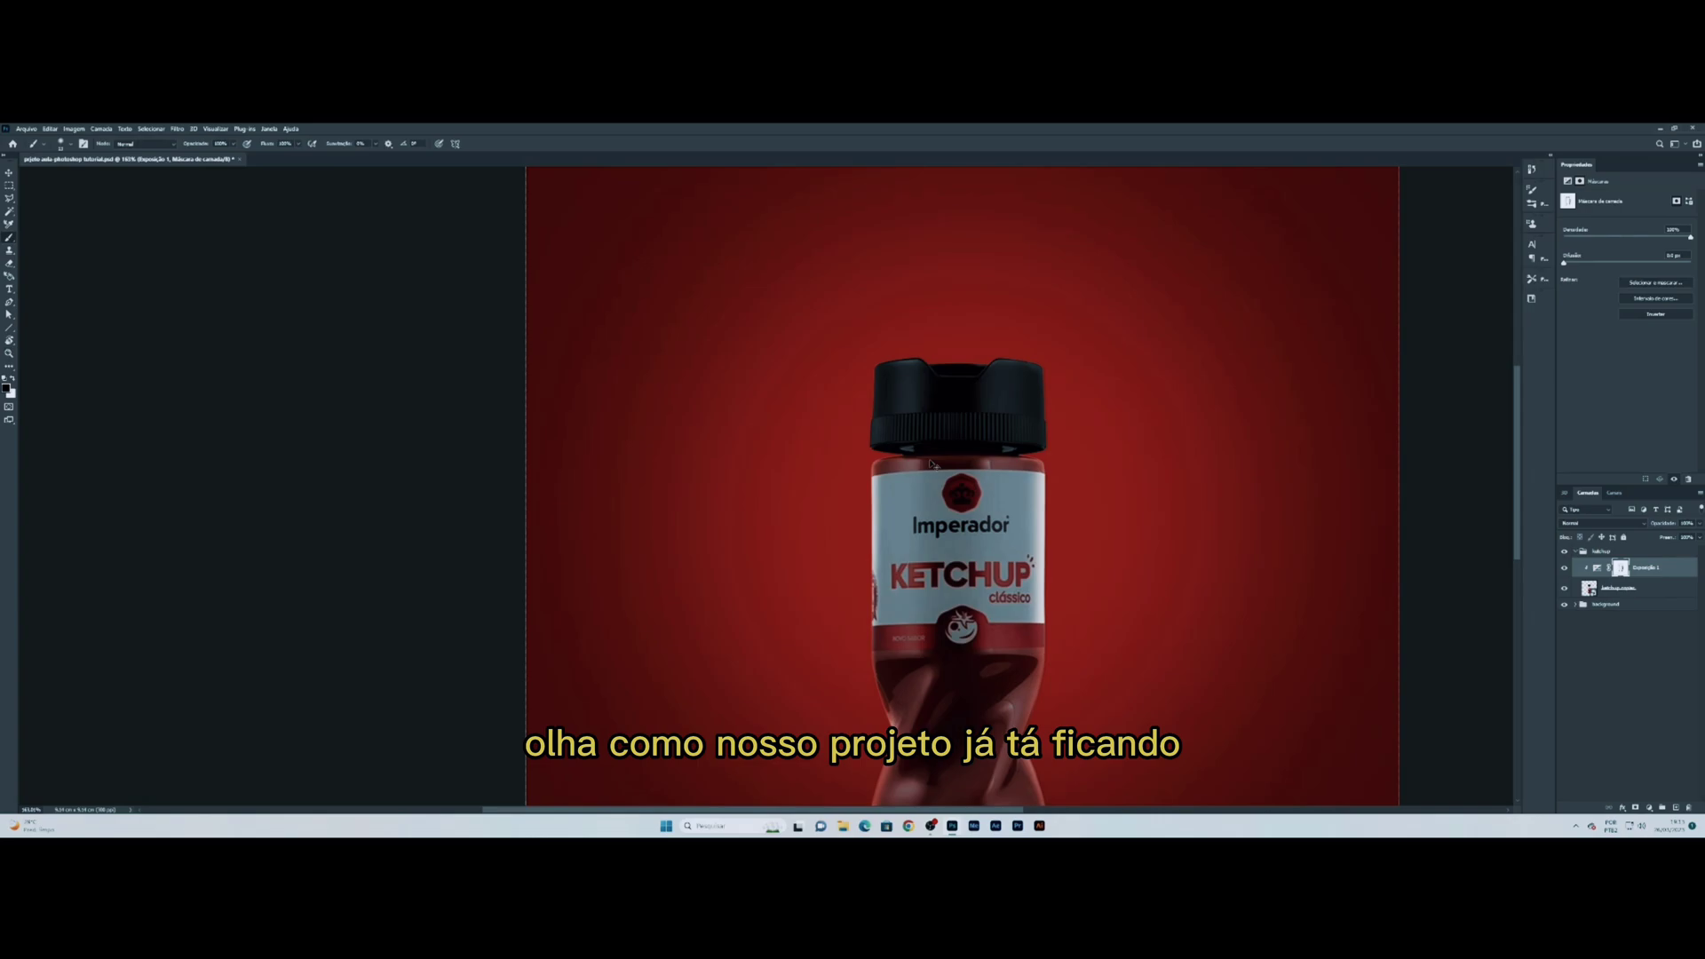
pyautogui.hotkey('ctrl', '0')
pyautogui.scroll(-2, 920, 458)
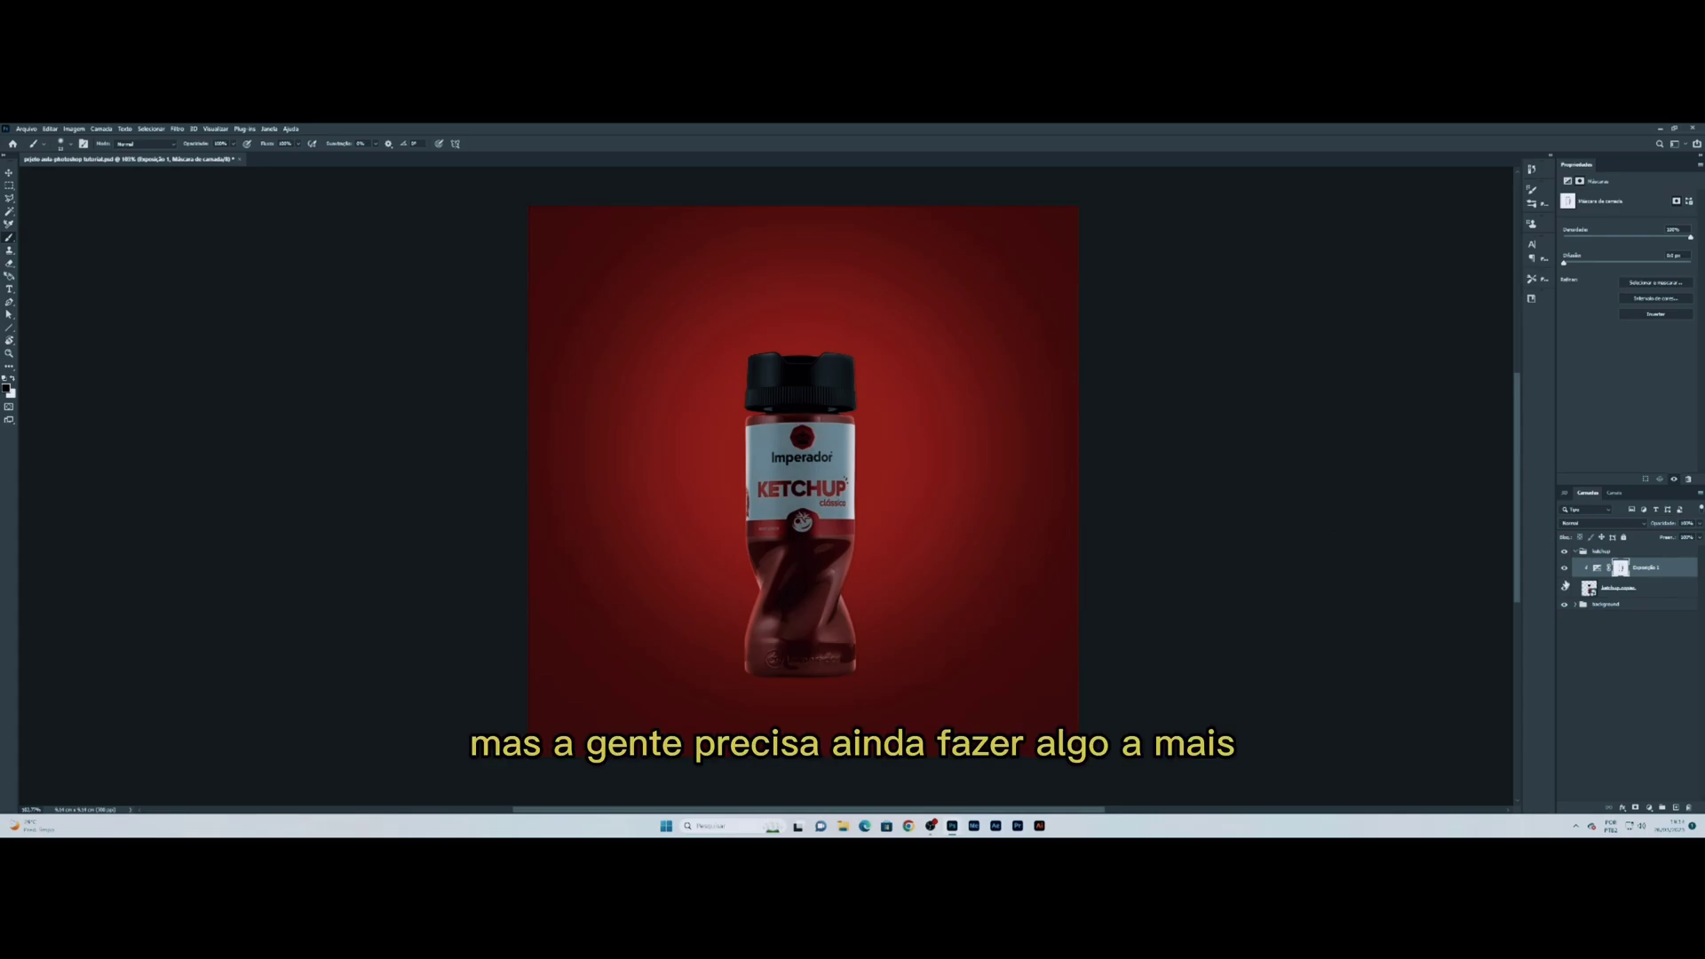
# Step: Add a new layer directly below the ketchup bottle layer, then flatten the brush tip into a horizontal ellipse and enlarge it
pyautogui.click(1659, 605)
pyautogui.click(1676, 808)
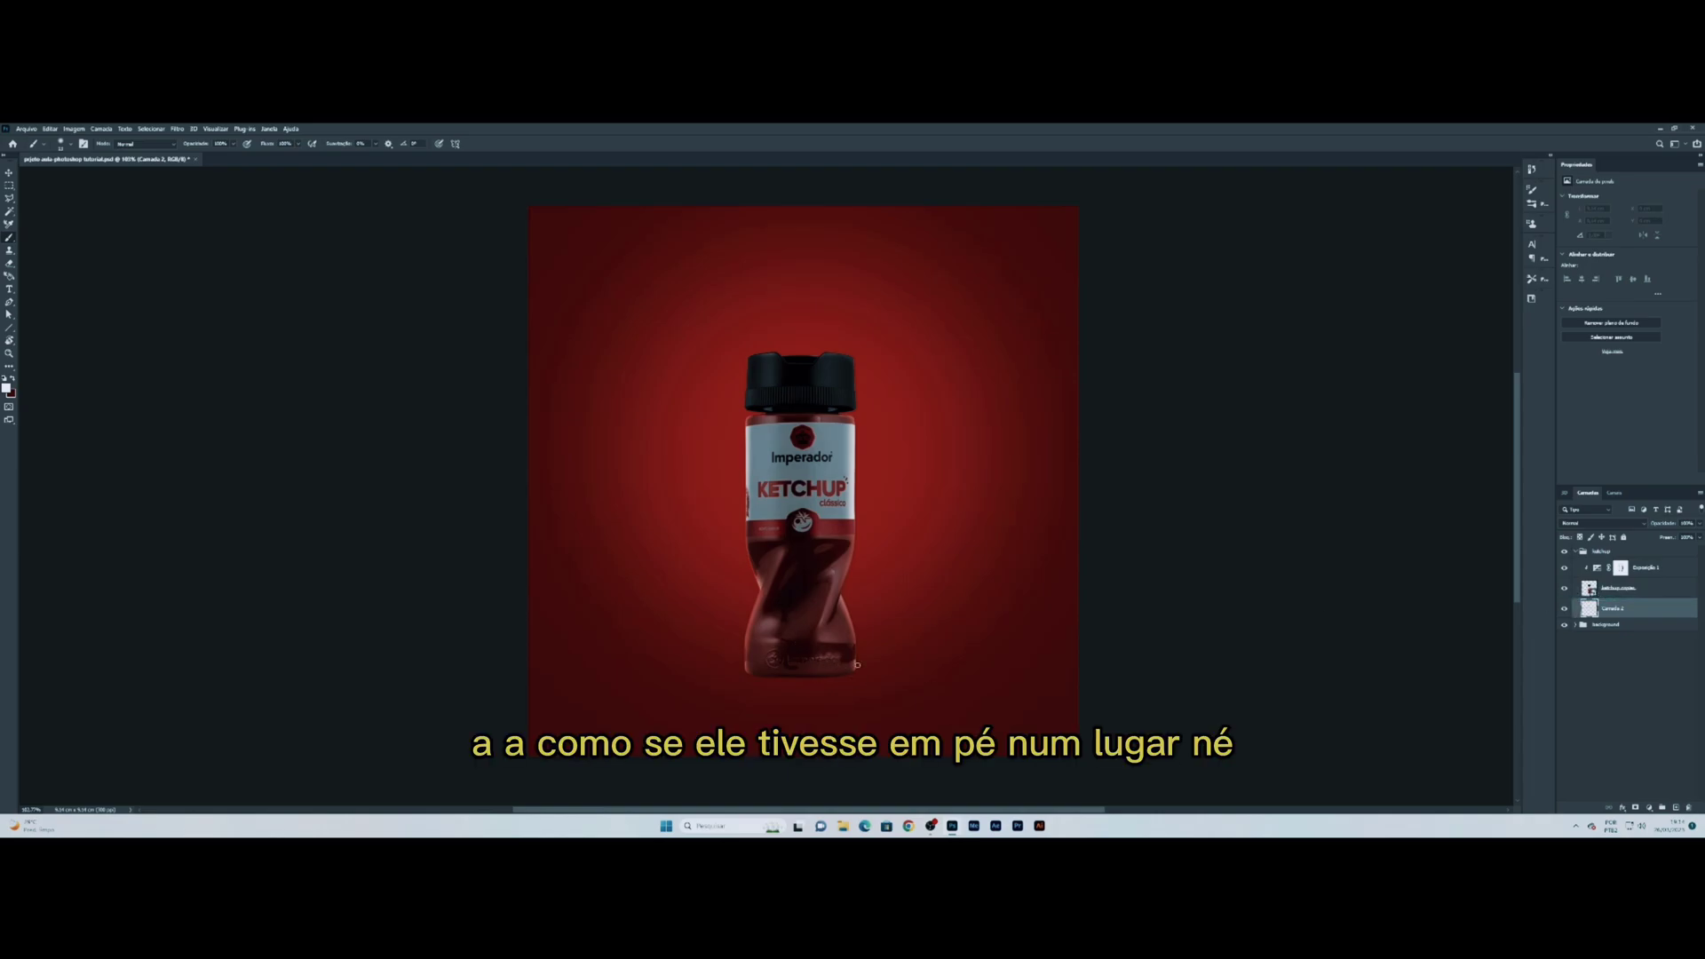
pyautogui.rightClick(807, 634)
pyautogui.click(870, 715)
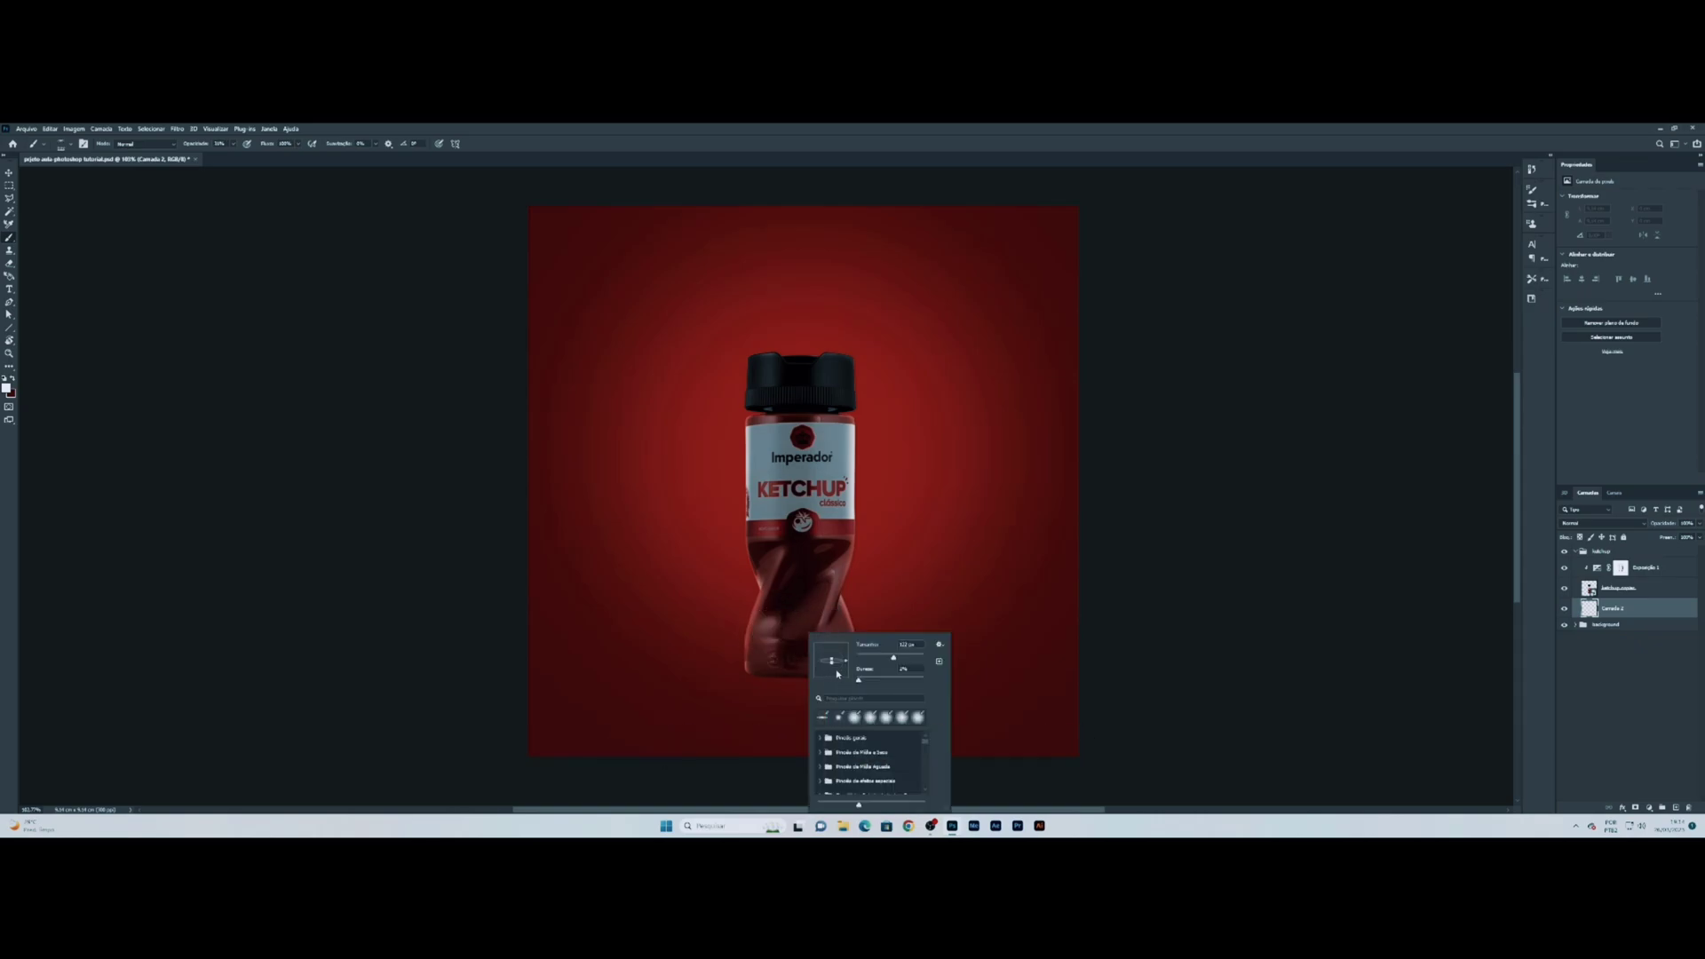
pyautogui.moveTo(831, 662); pyautogui.dragTo(833, 684)
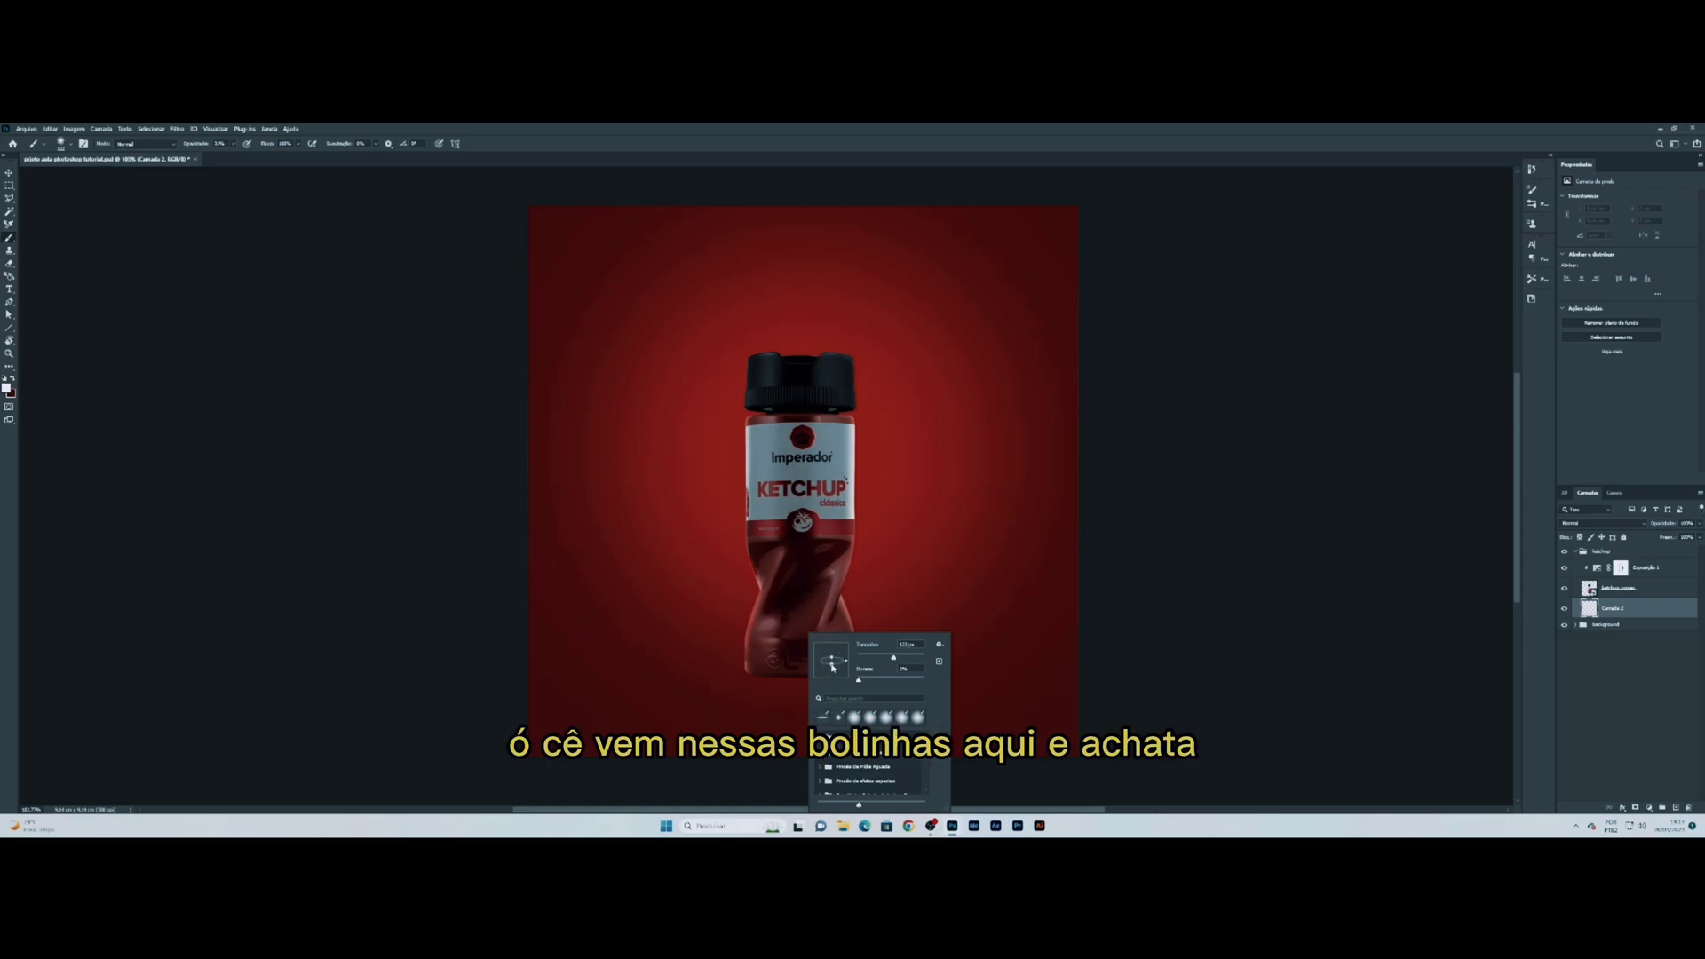
pyautogui.moveTo(832, 667); pyautogui.dragTo(832, 663)
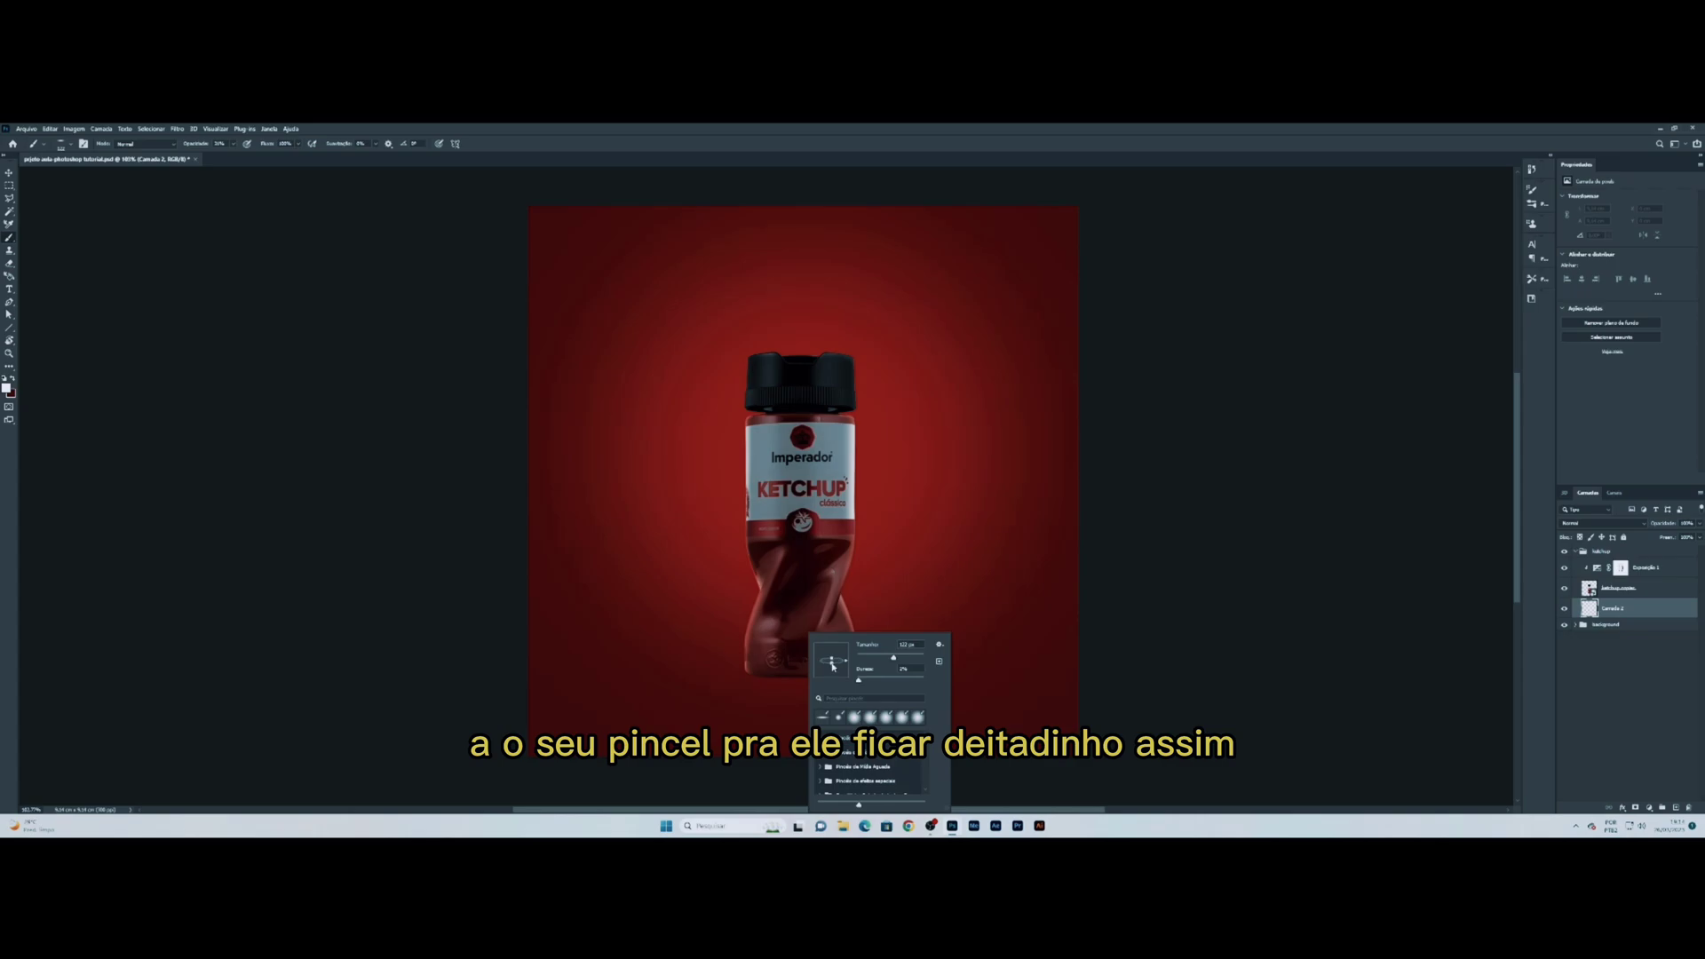
pyautogui.press(']')
pyautogui.press(']')
pyautogui.press(']')
pyautogui.rightClick(820, 672)
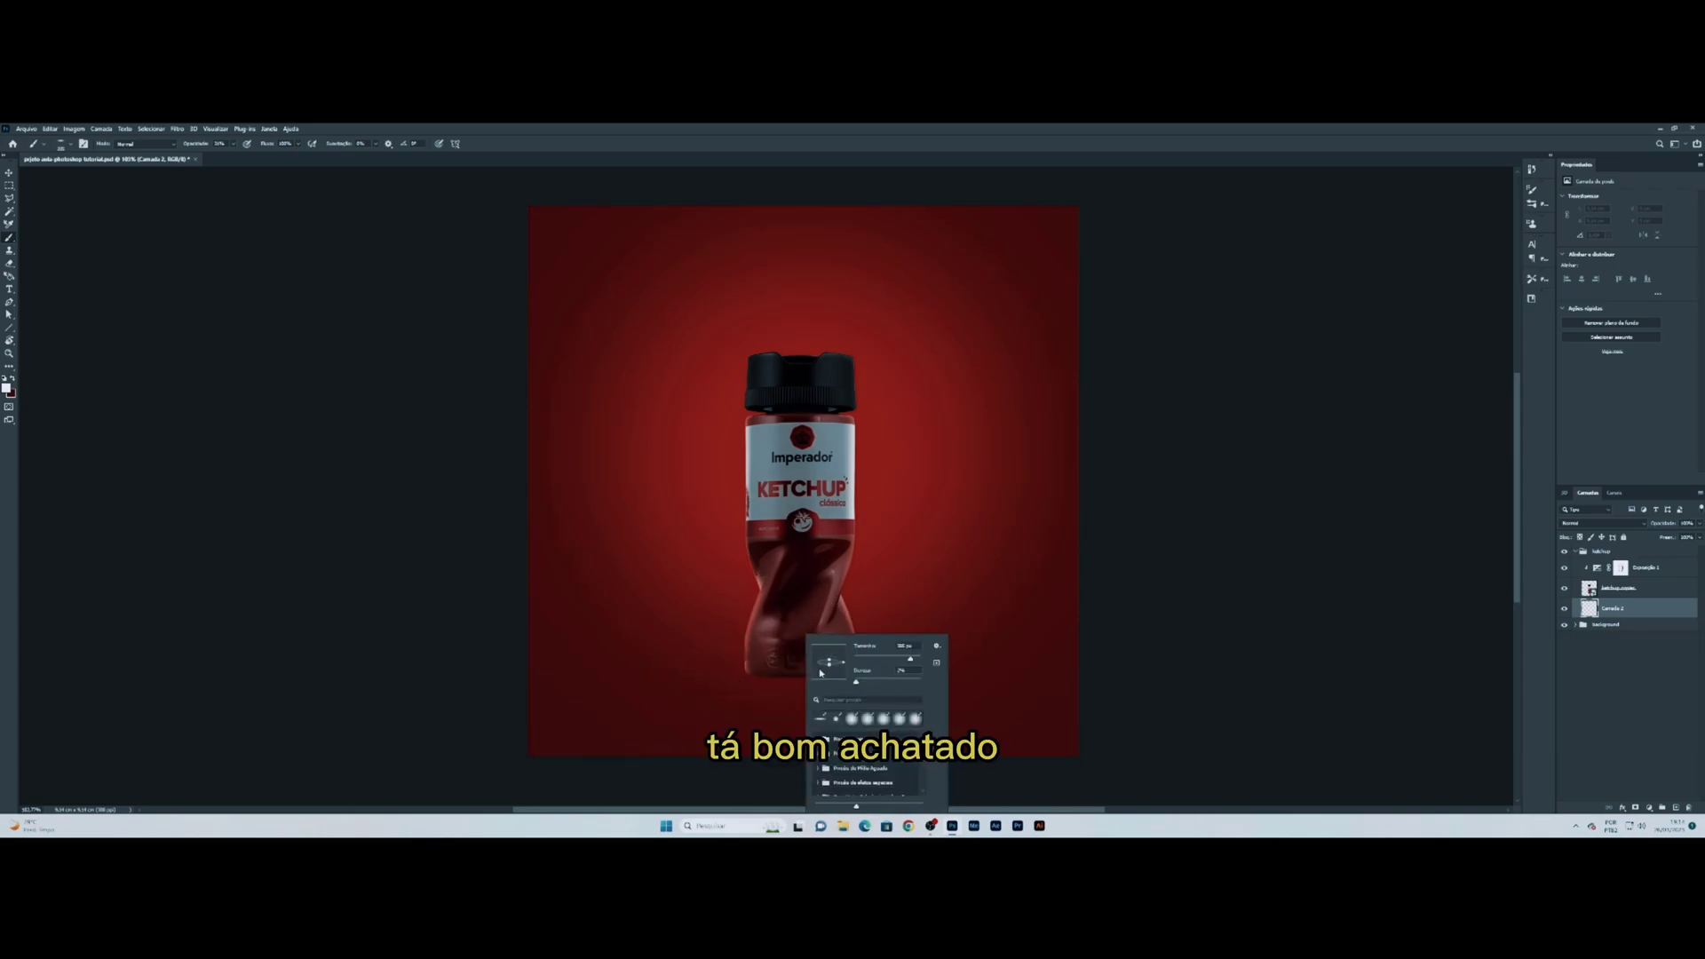
pyautogui.press('Return')
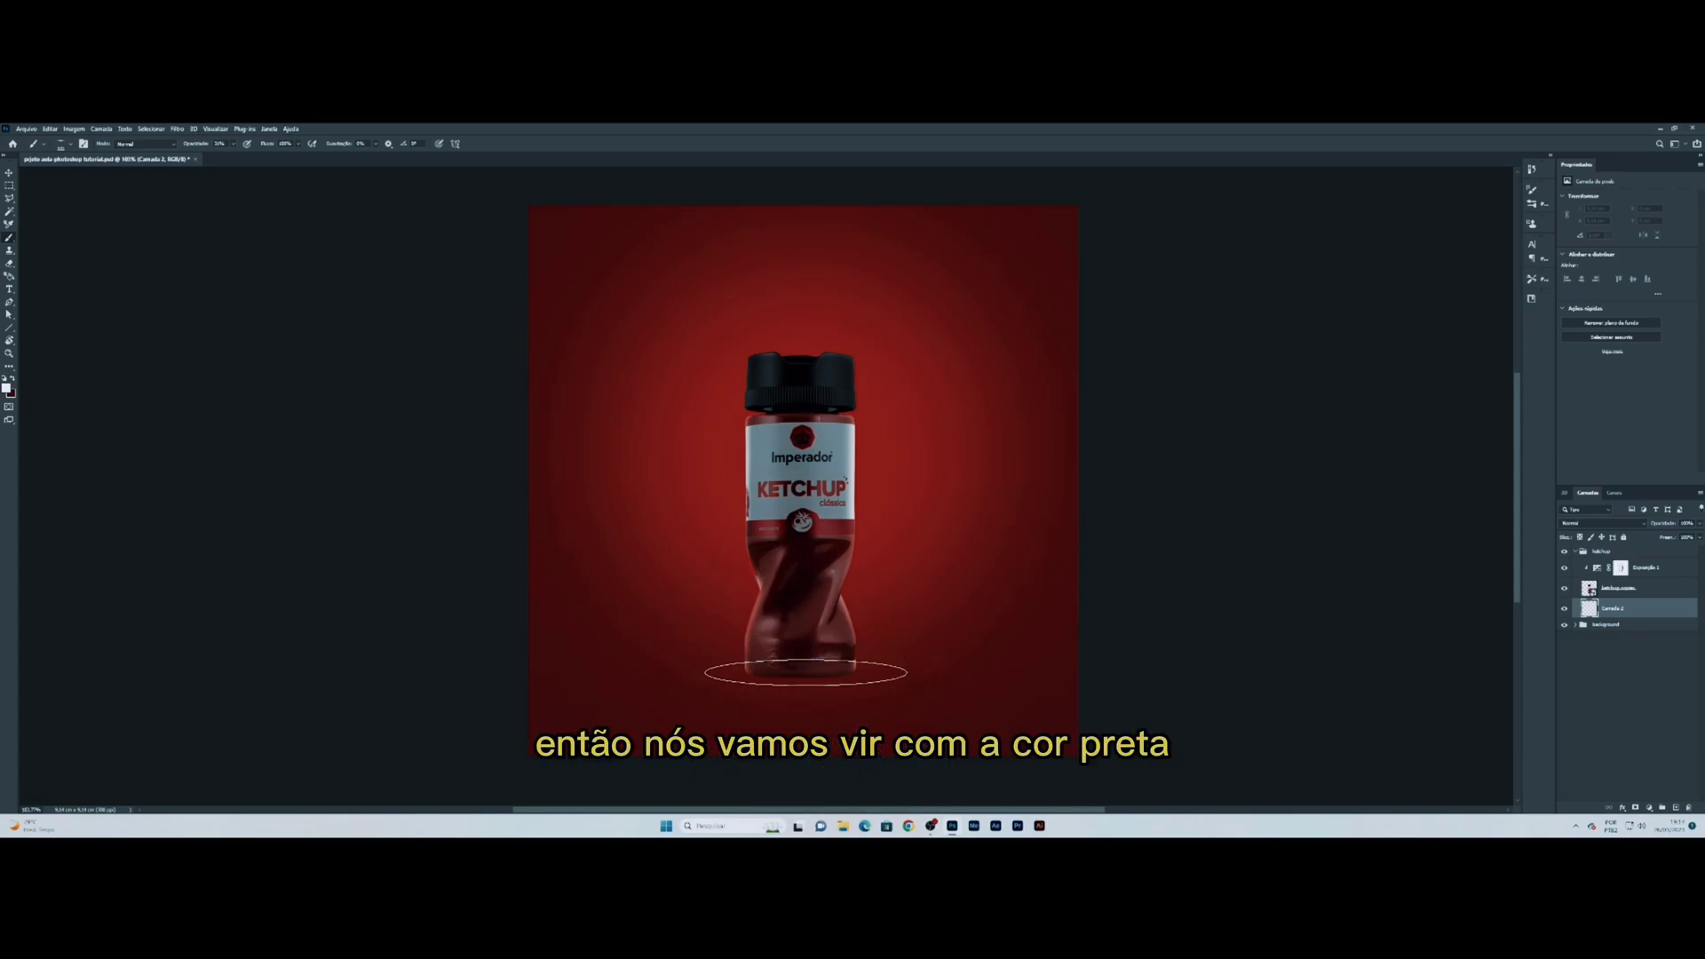
# Step: Set the brush colour to black, reduce the flattened brush's size and paint a soft contact shadow beneath the bottle's base on the new layer
pyautogui.keyDown('alt'); pyautogui.click(800, 672); pyautogui.keyUp('alt')
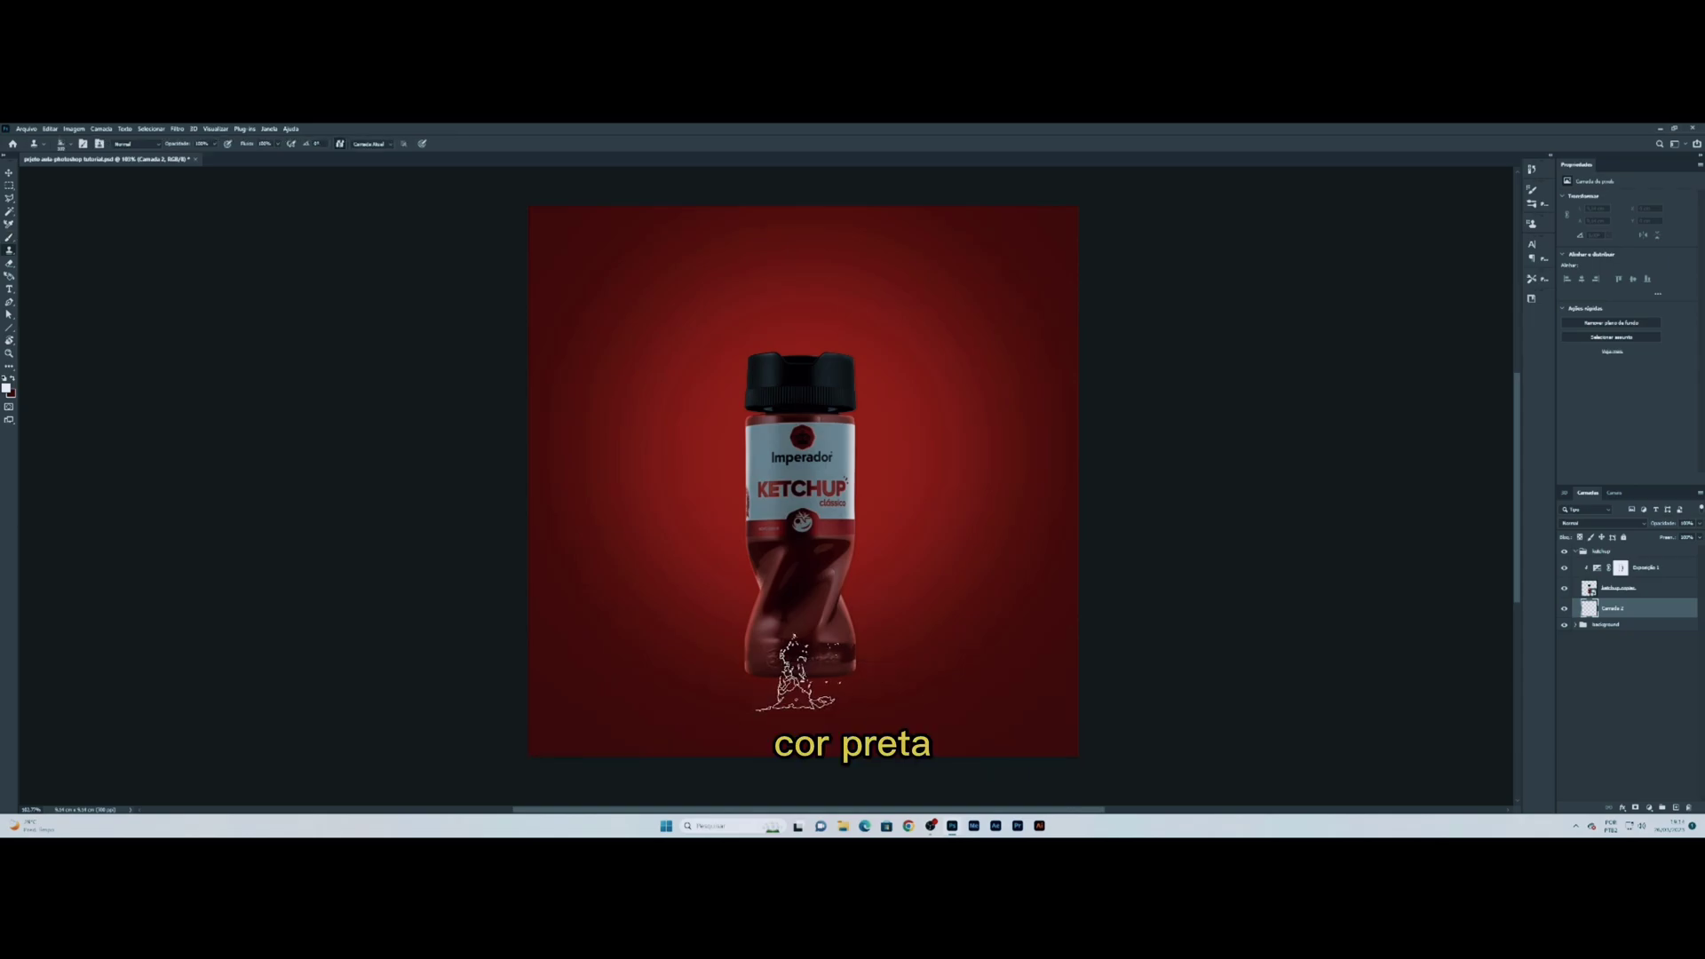
pyautogui.press('x')
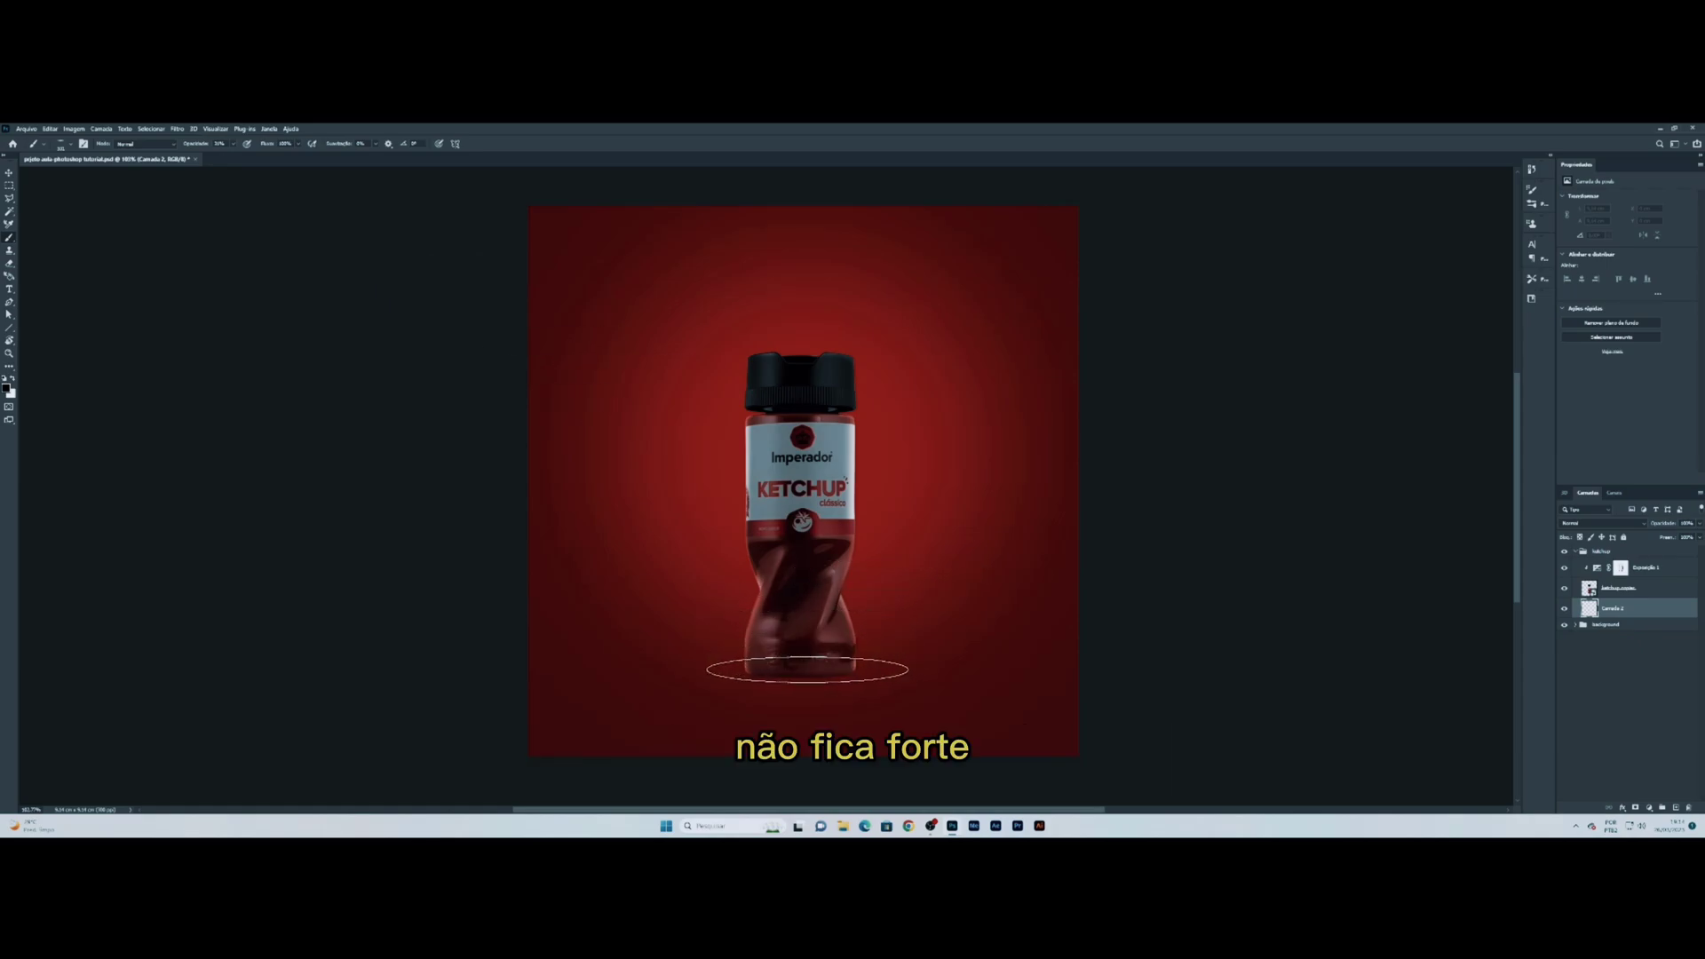
pyautogui.keyDown('alt'); pyautogui.rightClick(801, 670); pyautogui.keyUp('alt')
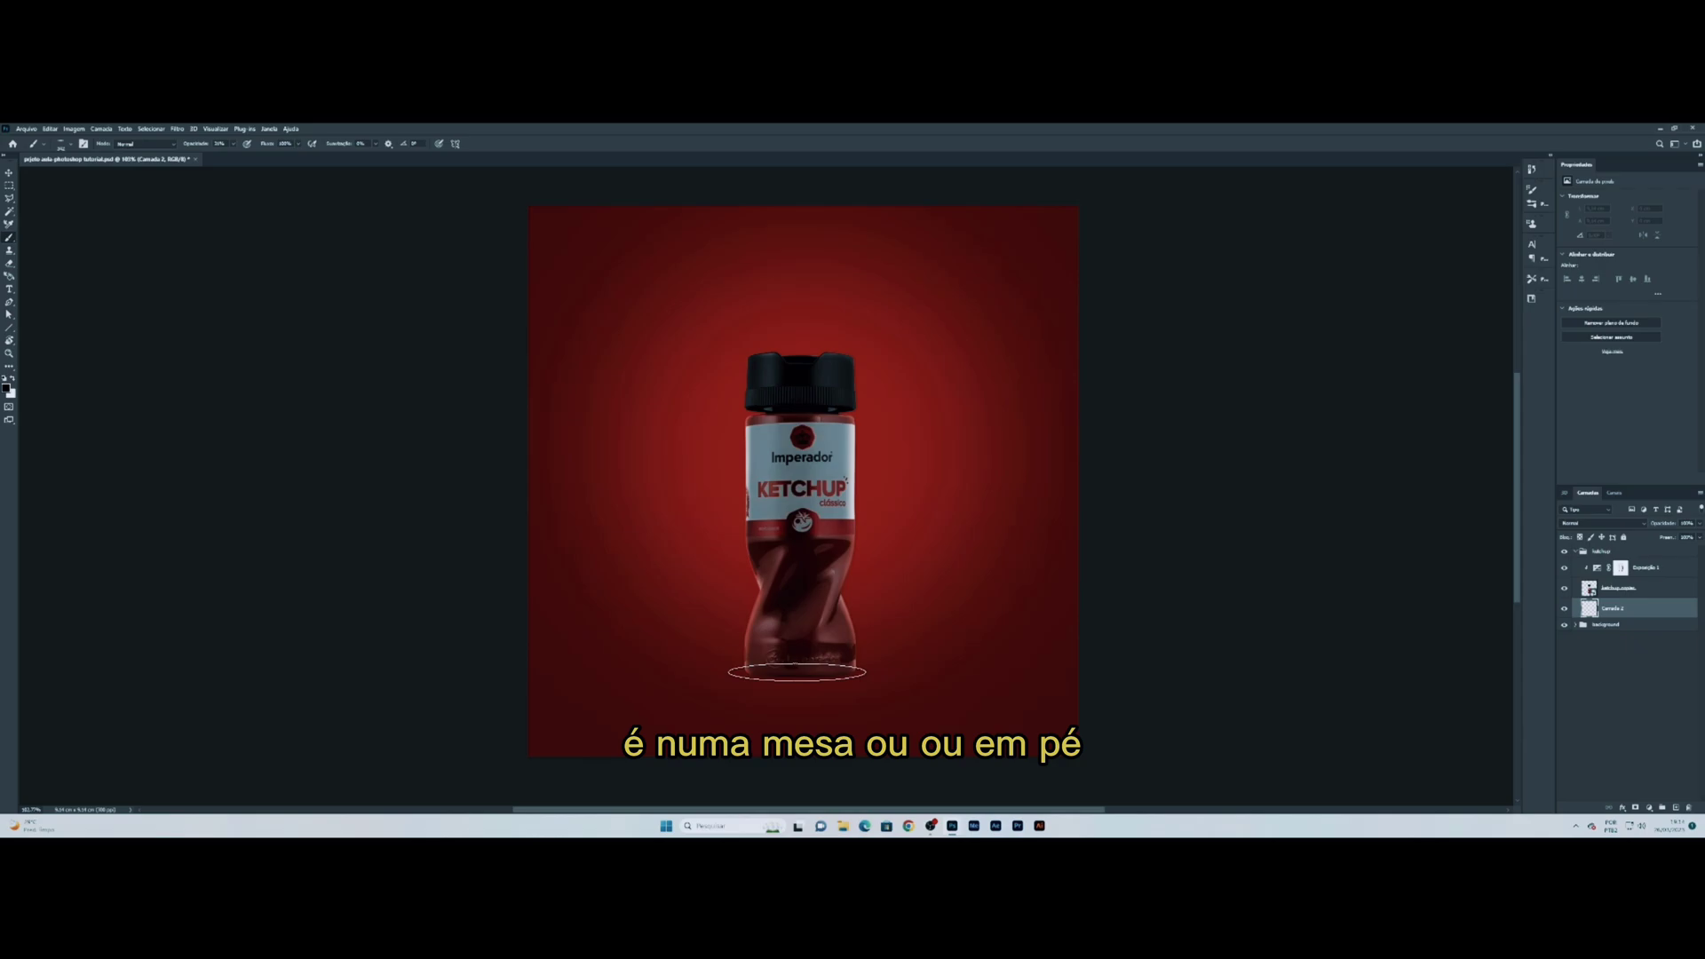
pyautogui.click(797, 672)
pyautogui.click(797, 672)
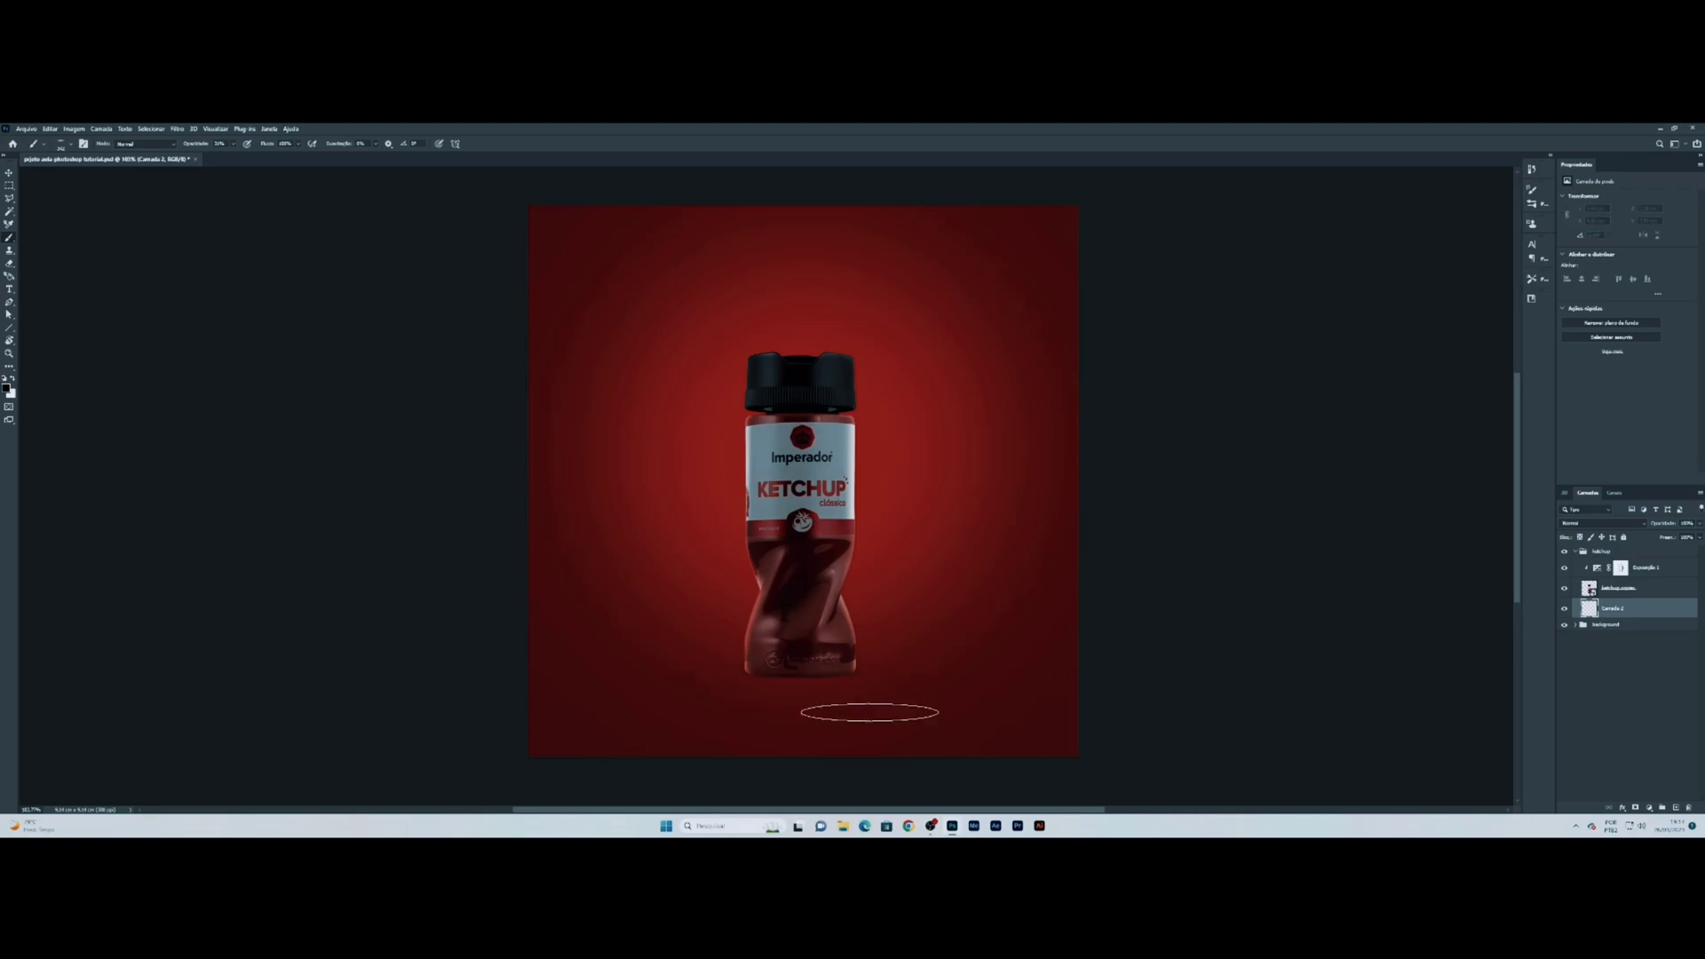
pyautogui.scroll(3, 808, 697)
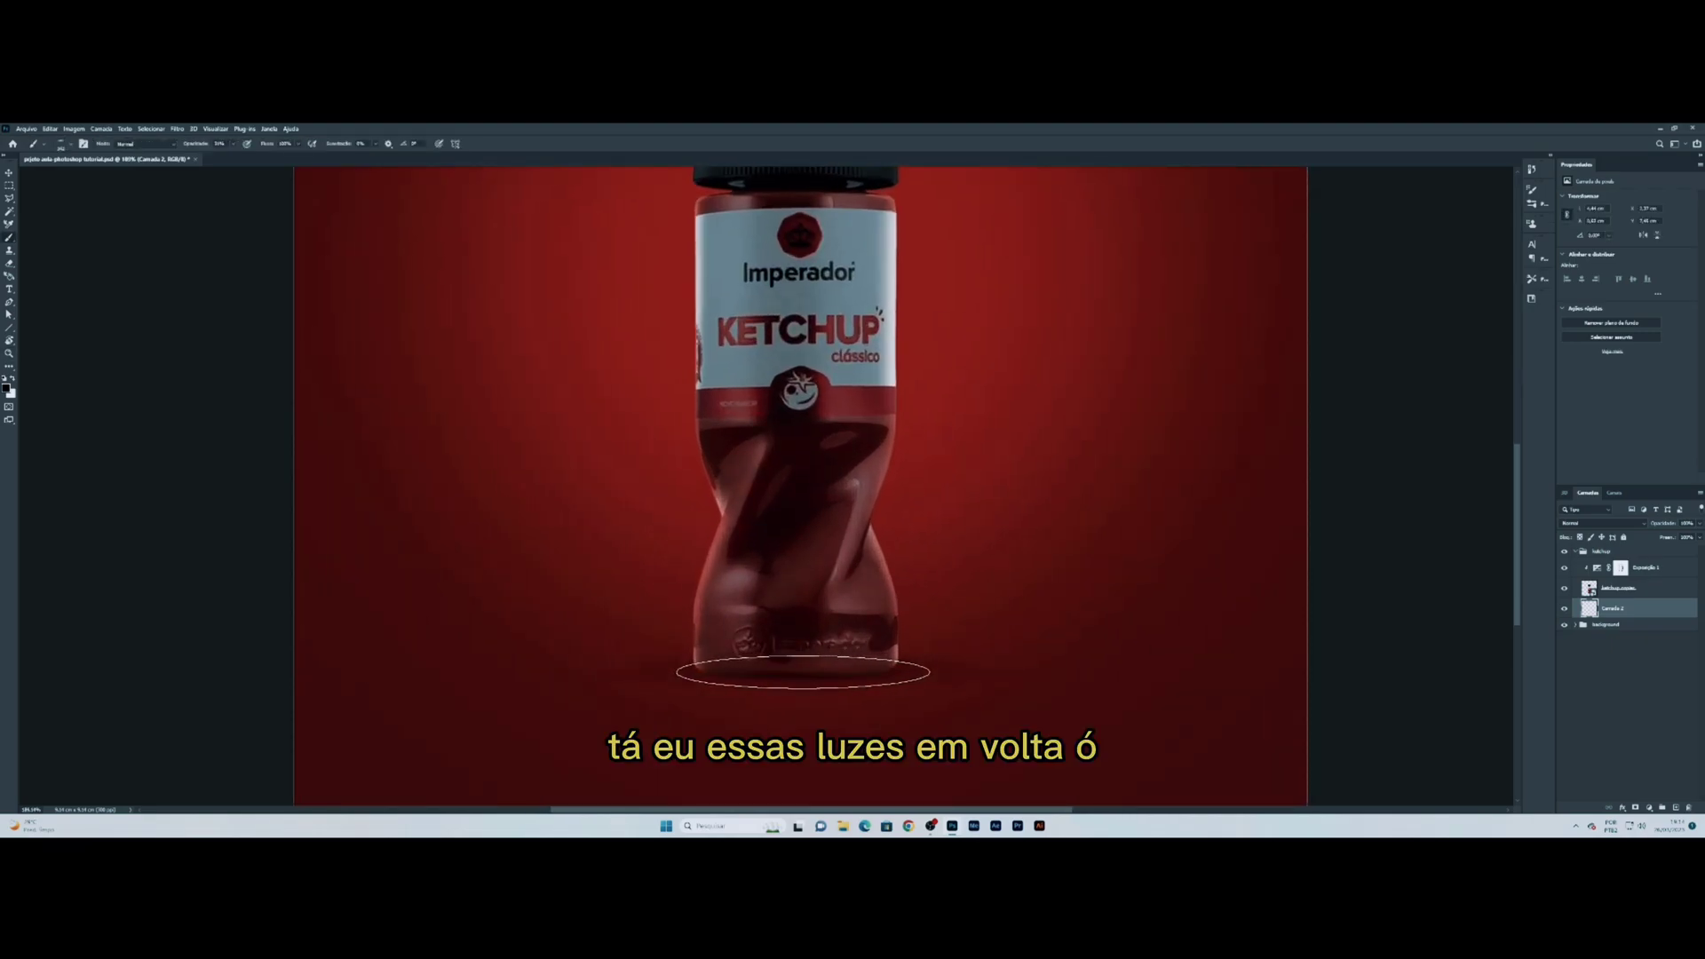
pyautogui.scroll(-3, 803, 667)
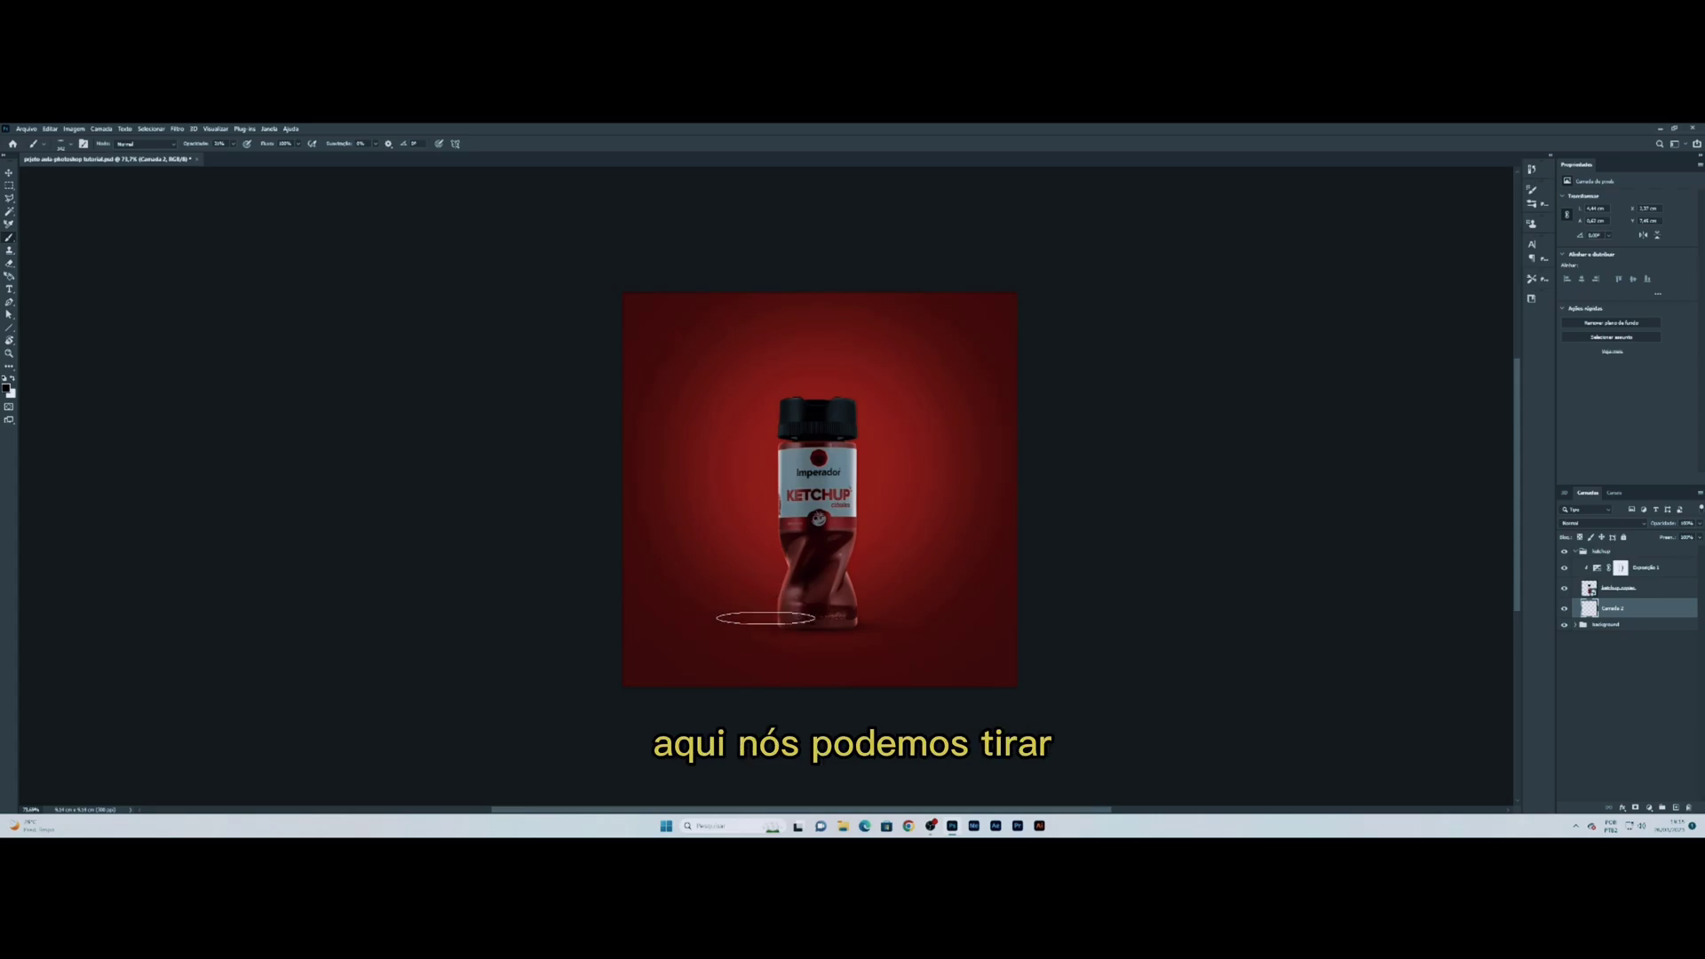
pyautogui.press('z')
pyautogui.click(855, 581)
pyautogui.press('b')
pyautogui.scroll(-3, 799, 697)
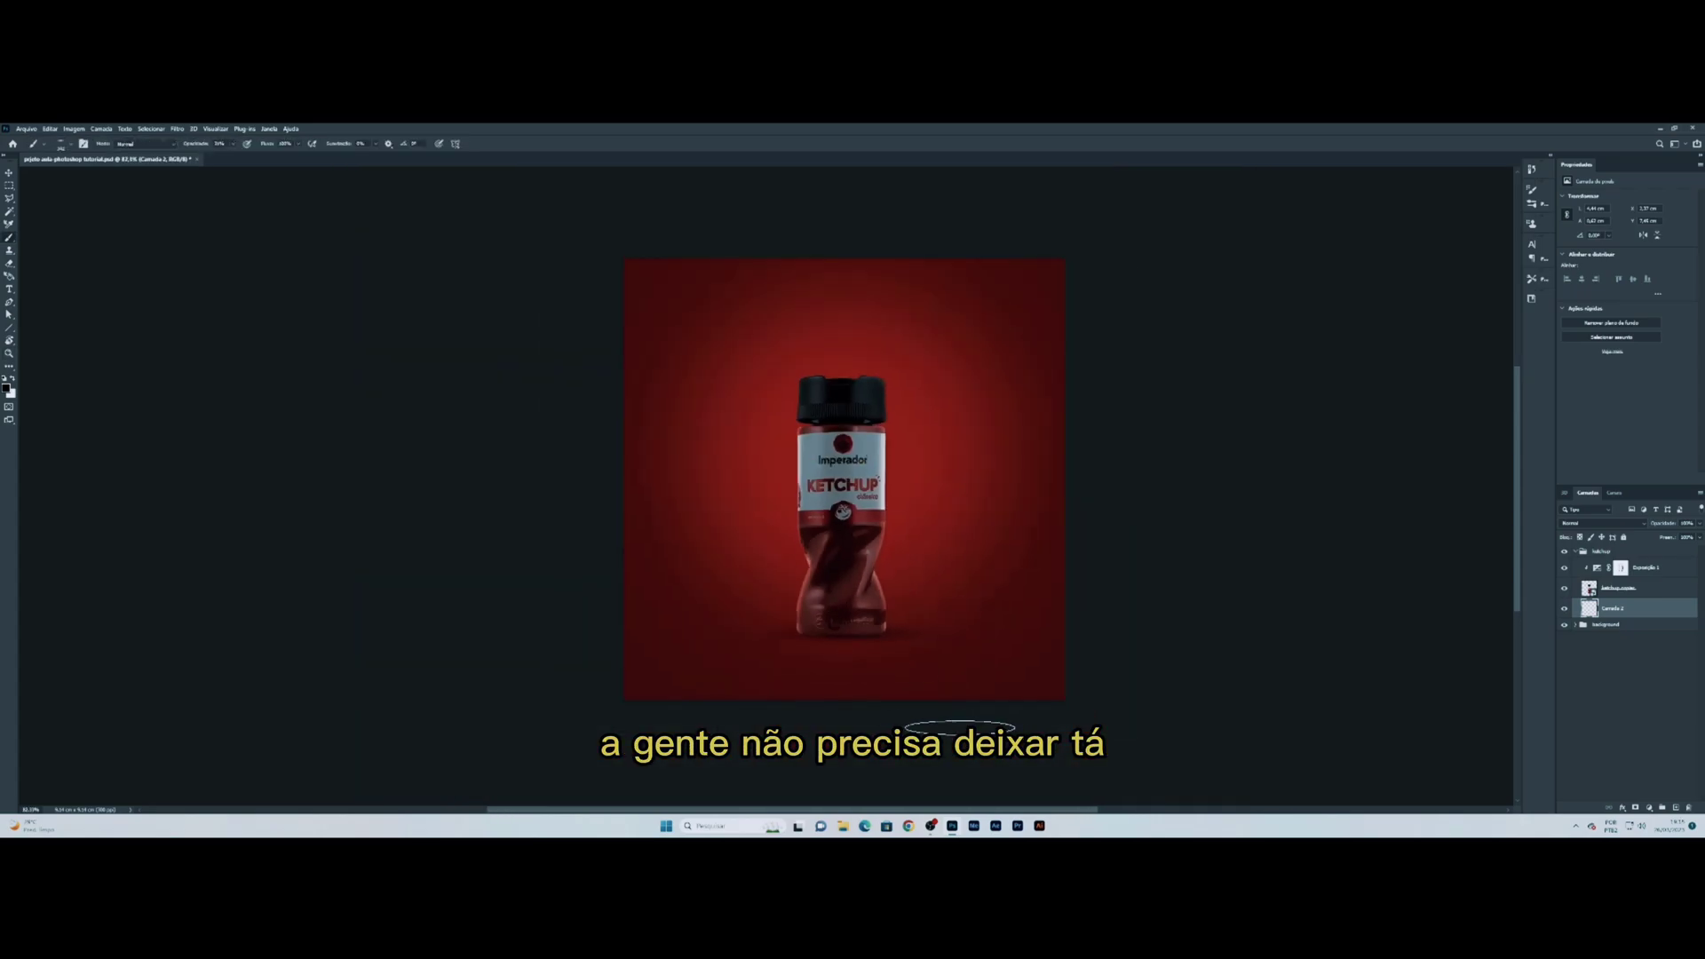
pyautogui.scroll(3, 888, 701)
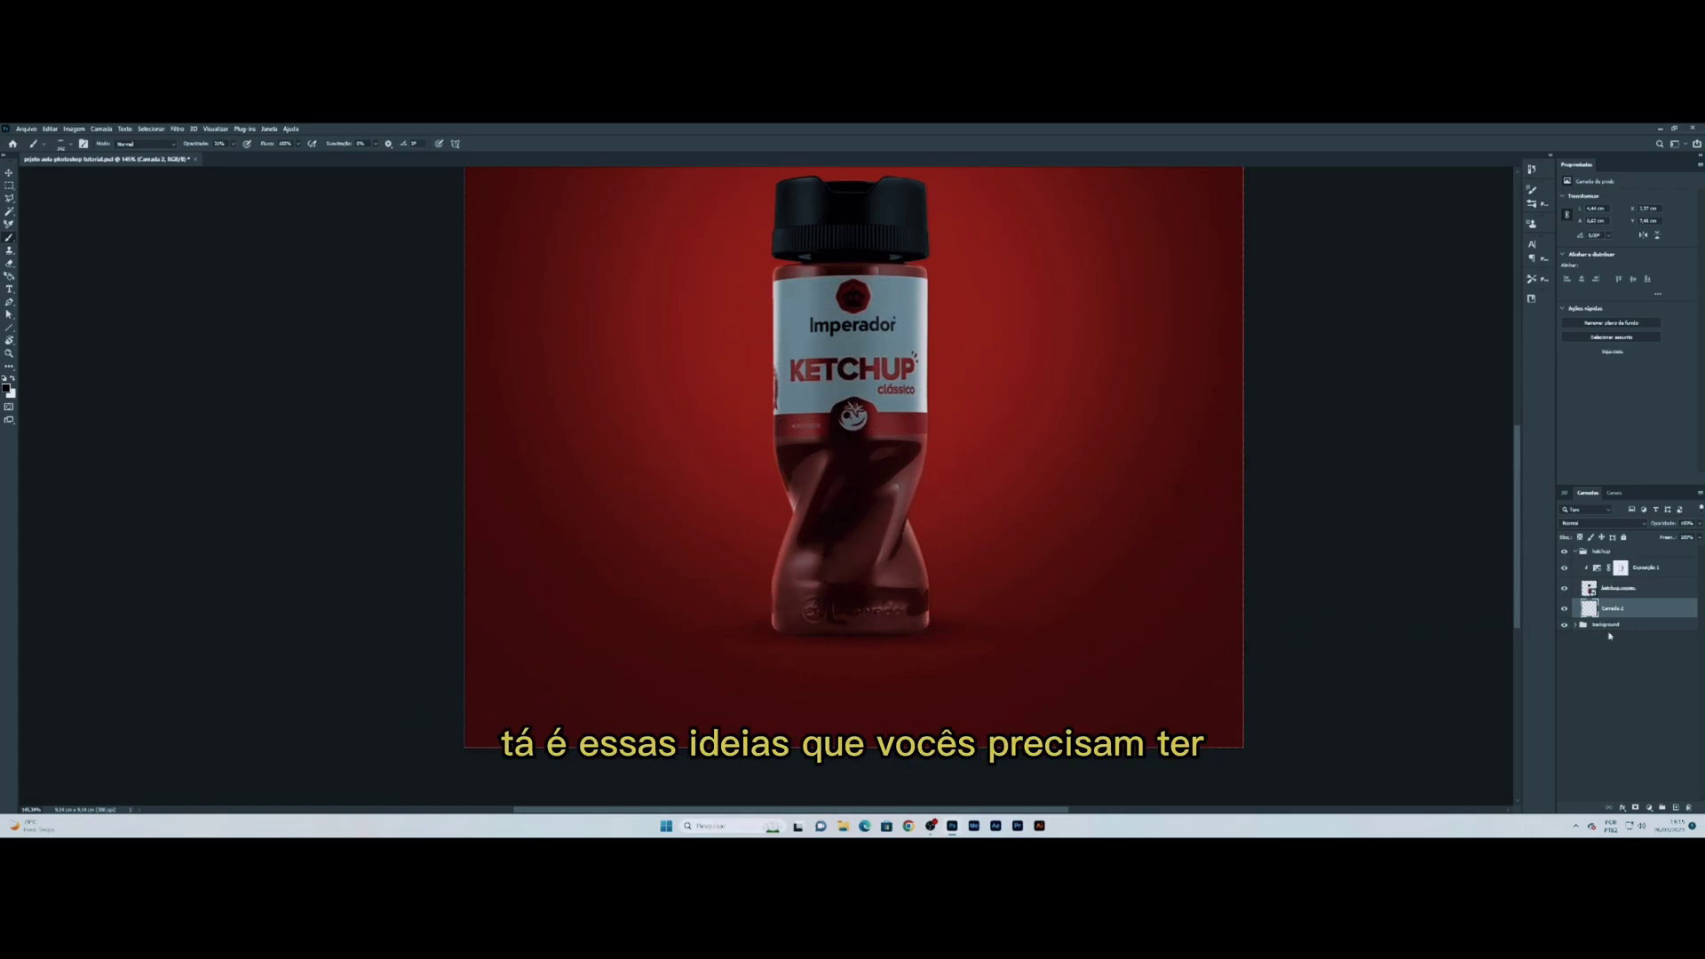
# Step: Add a layer mask to the contact shadow layer, then make the brush tip round again and reduce its size
pyautogui.click(1636, 806)
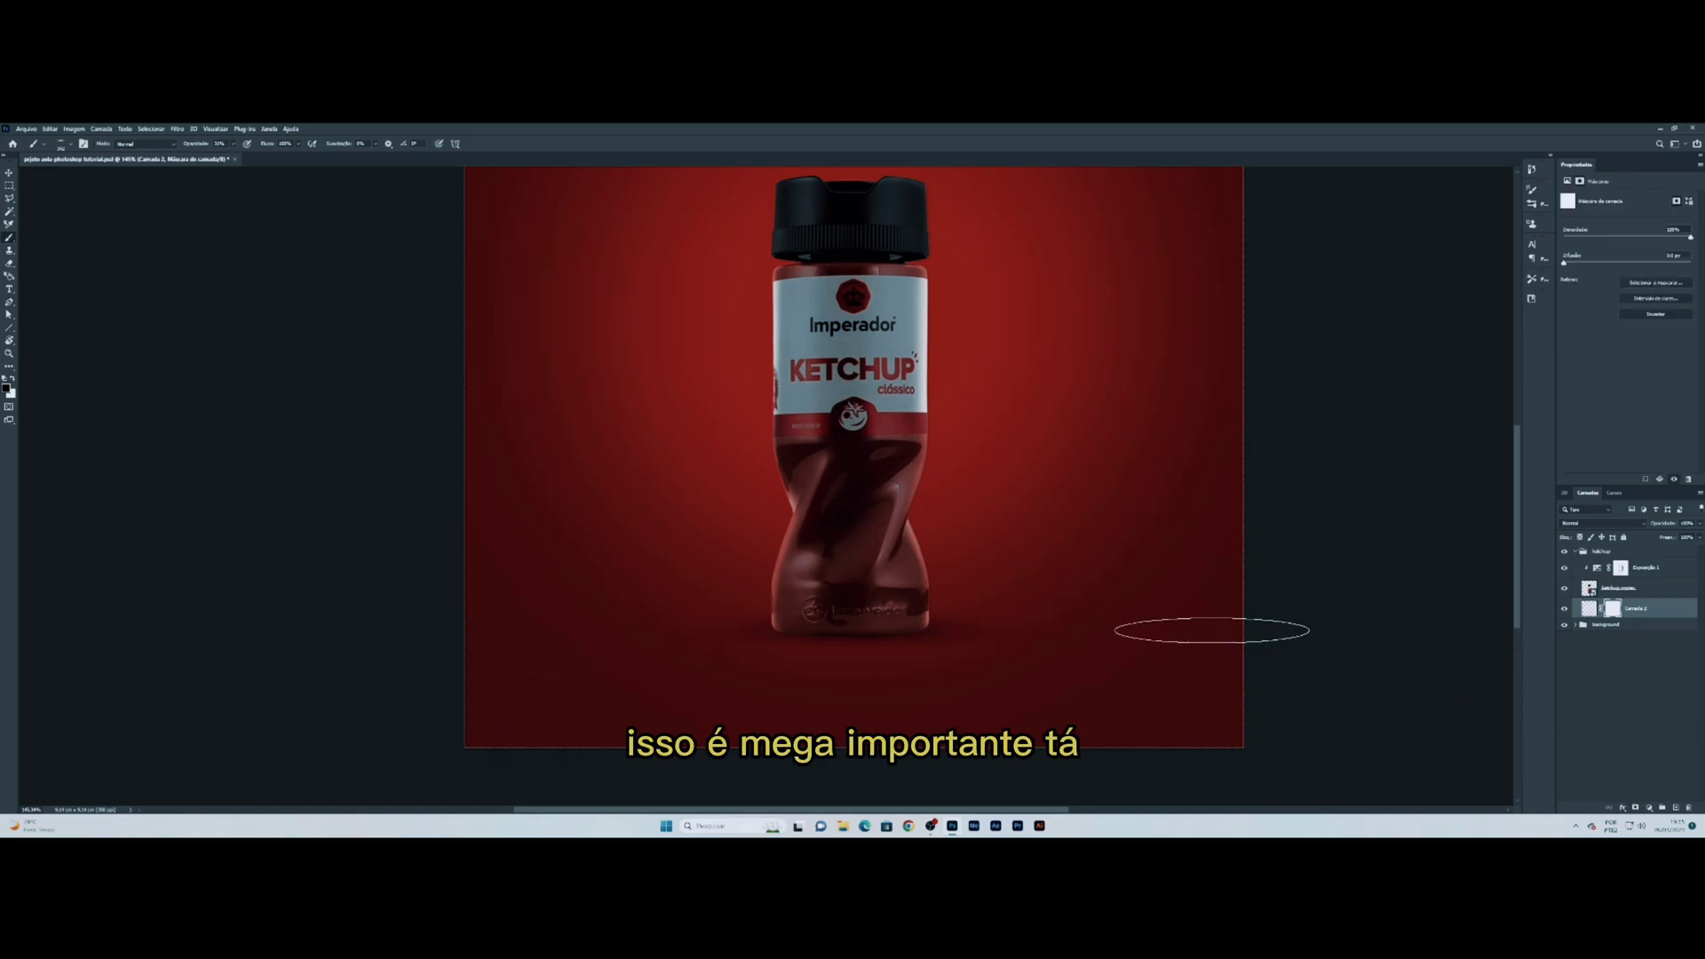
pyautogui.rightClick(958, 568)
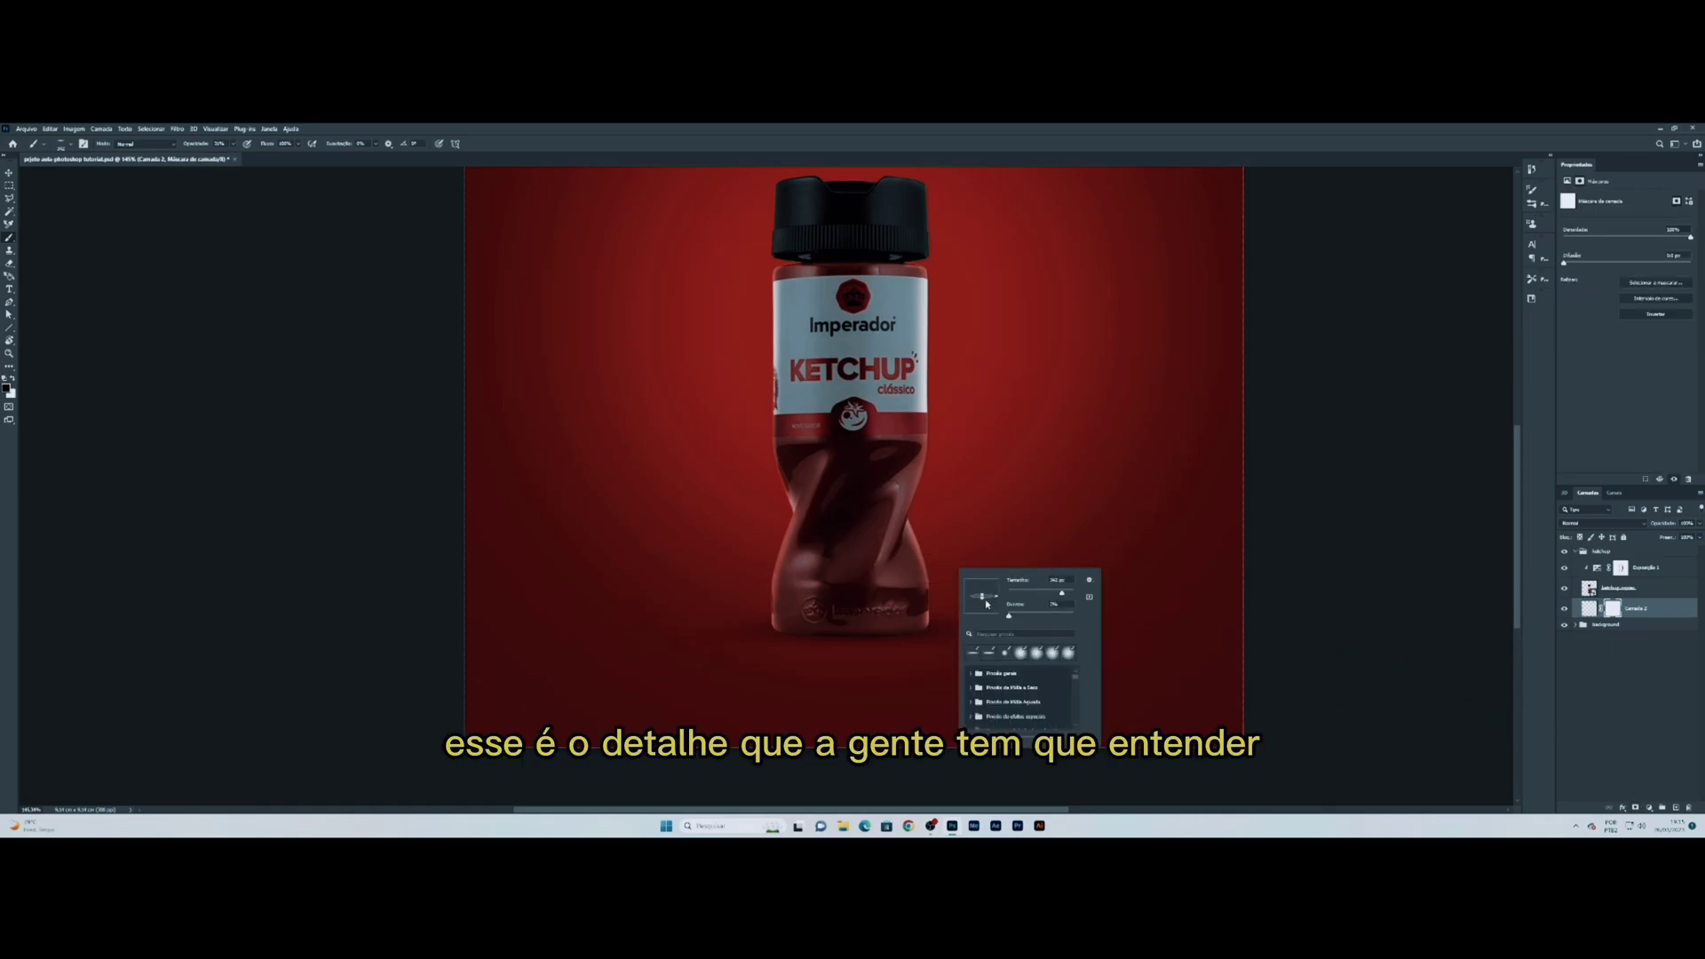
pyautogui.press('Escape')
pyautogui.press('[')
pyautogui.press('[')
pyautogui.press('[')
pyautogui.press('[')
pyautogui.press('[')
pyautogui.press('[')
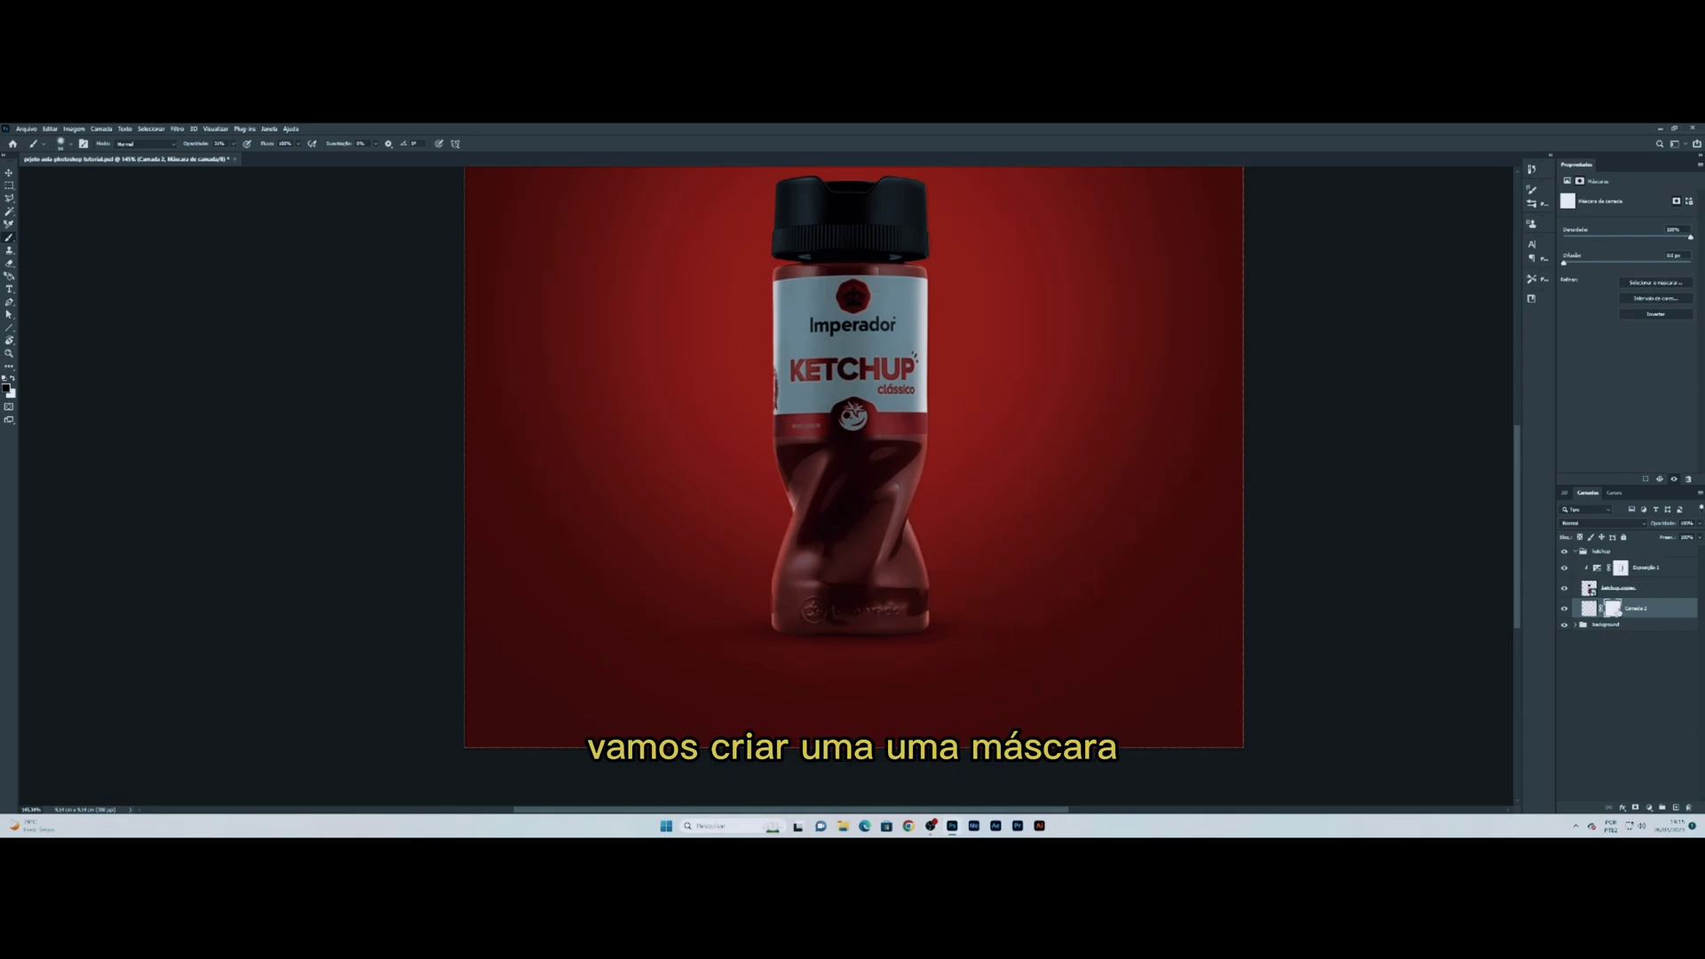
# Step: Rename the contact shadow layer as sombra 1 and paint its mask to fade the shadow's outer ends
pyautogui.doubleClick(1625, 609)
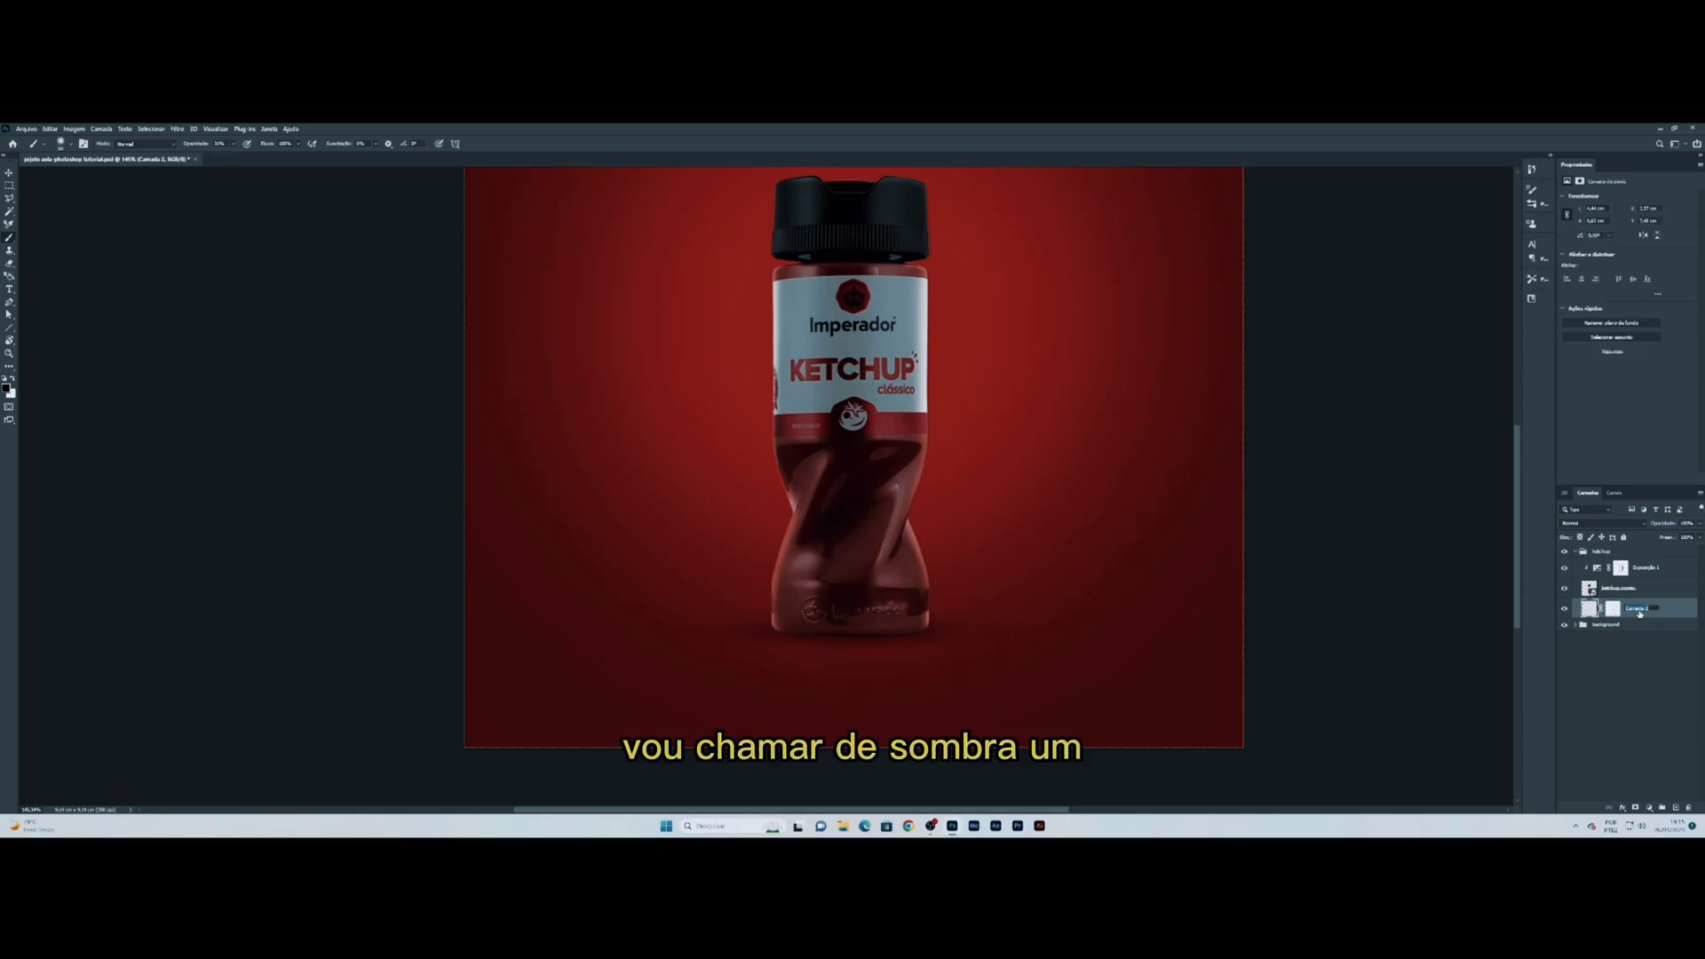
pyautogui.write('sombra 1')
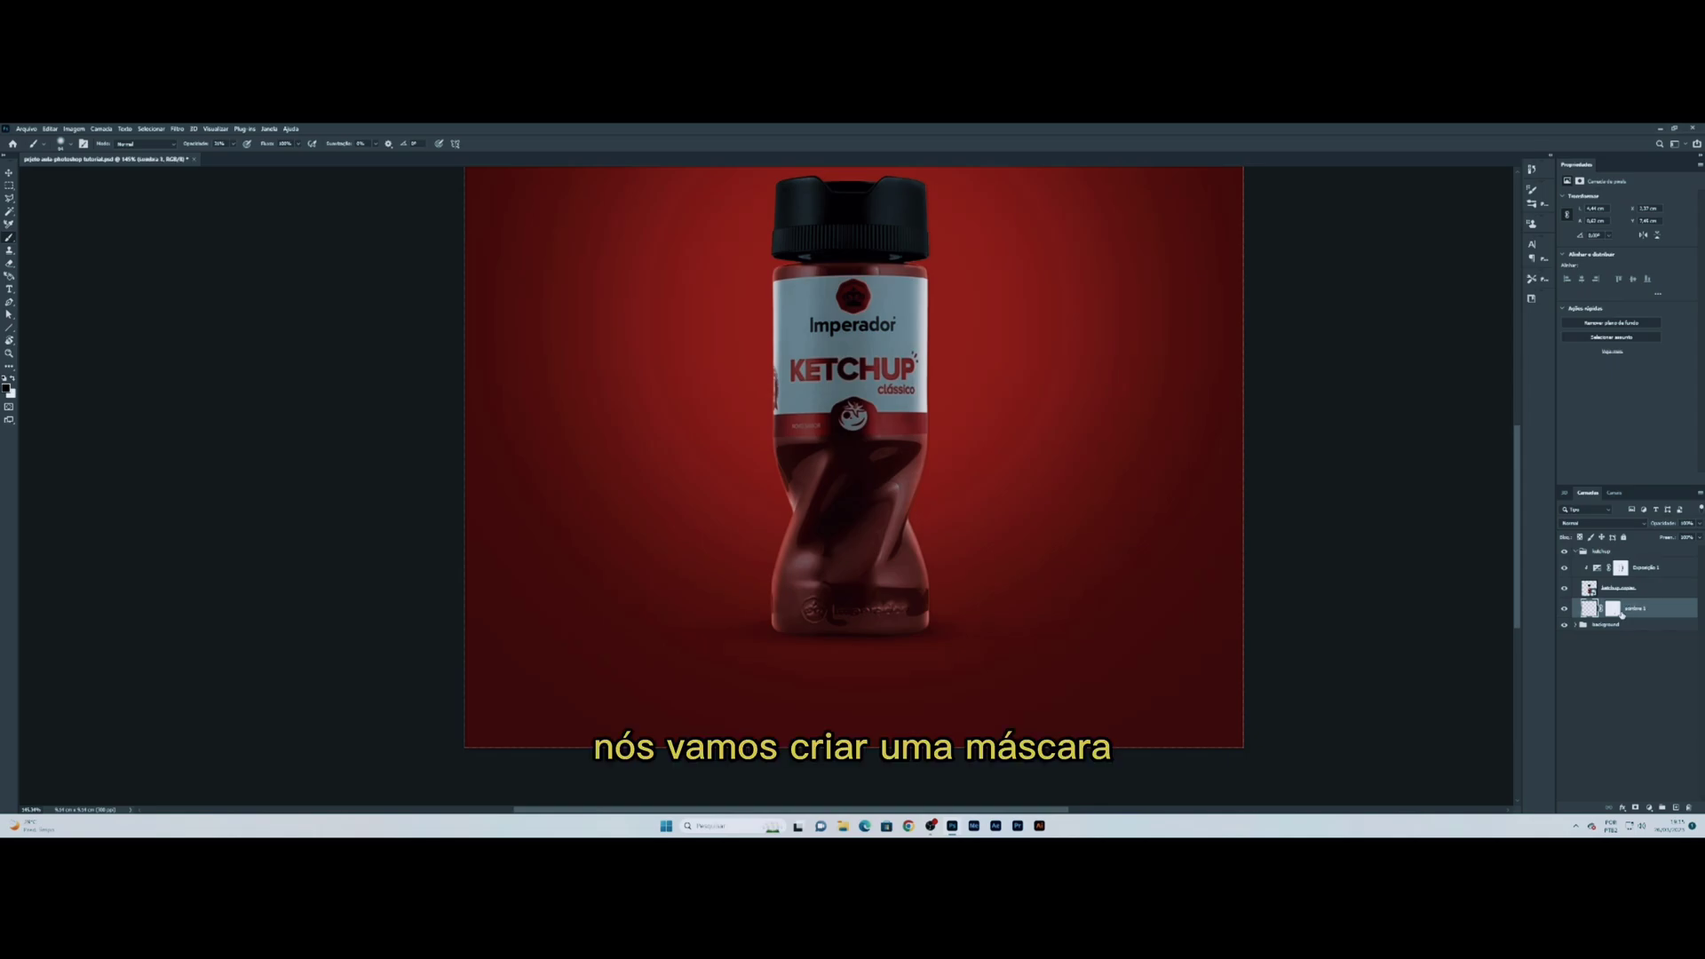
pyautogui.click(1612, 608)
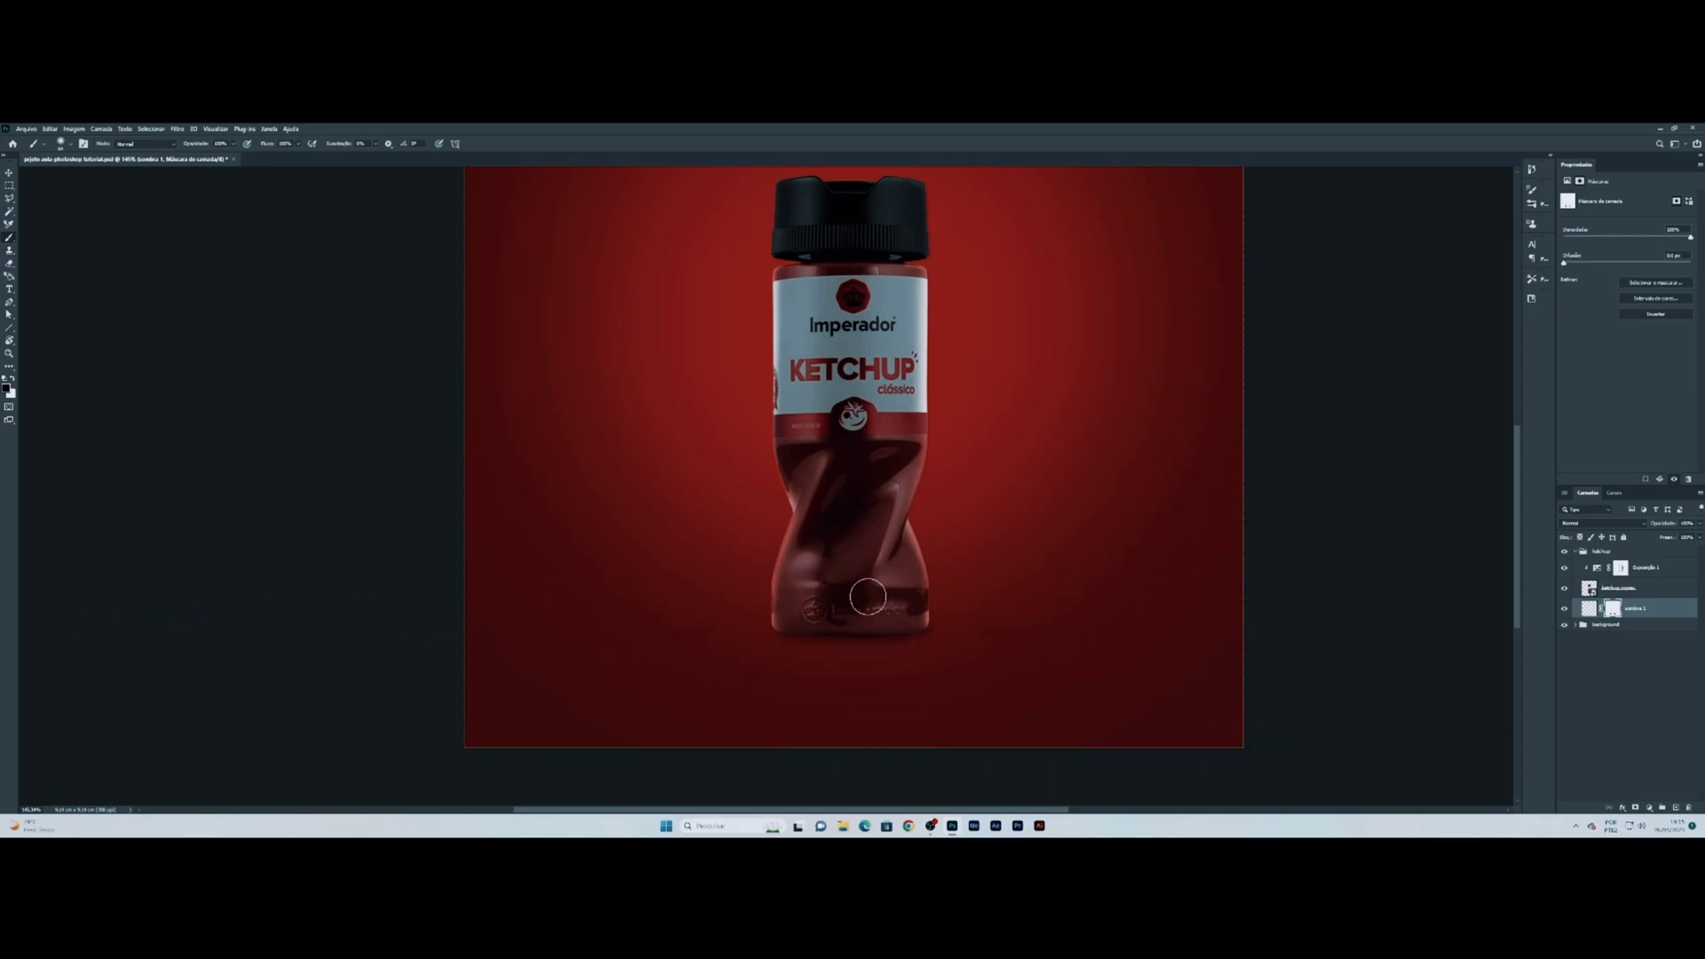
pyautogui.scroll(-2, 812, 609)
pyautogui.scroll(4, 1011, 565)
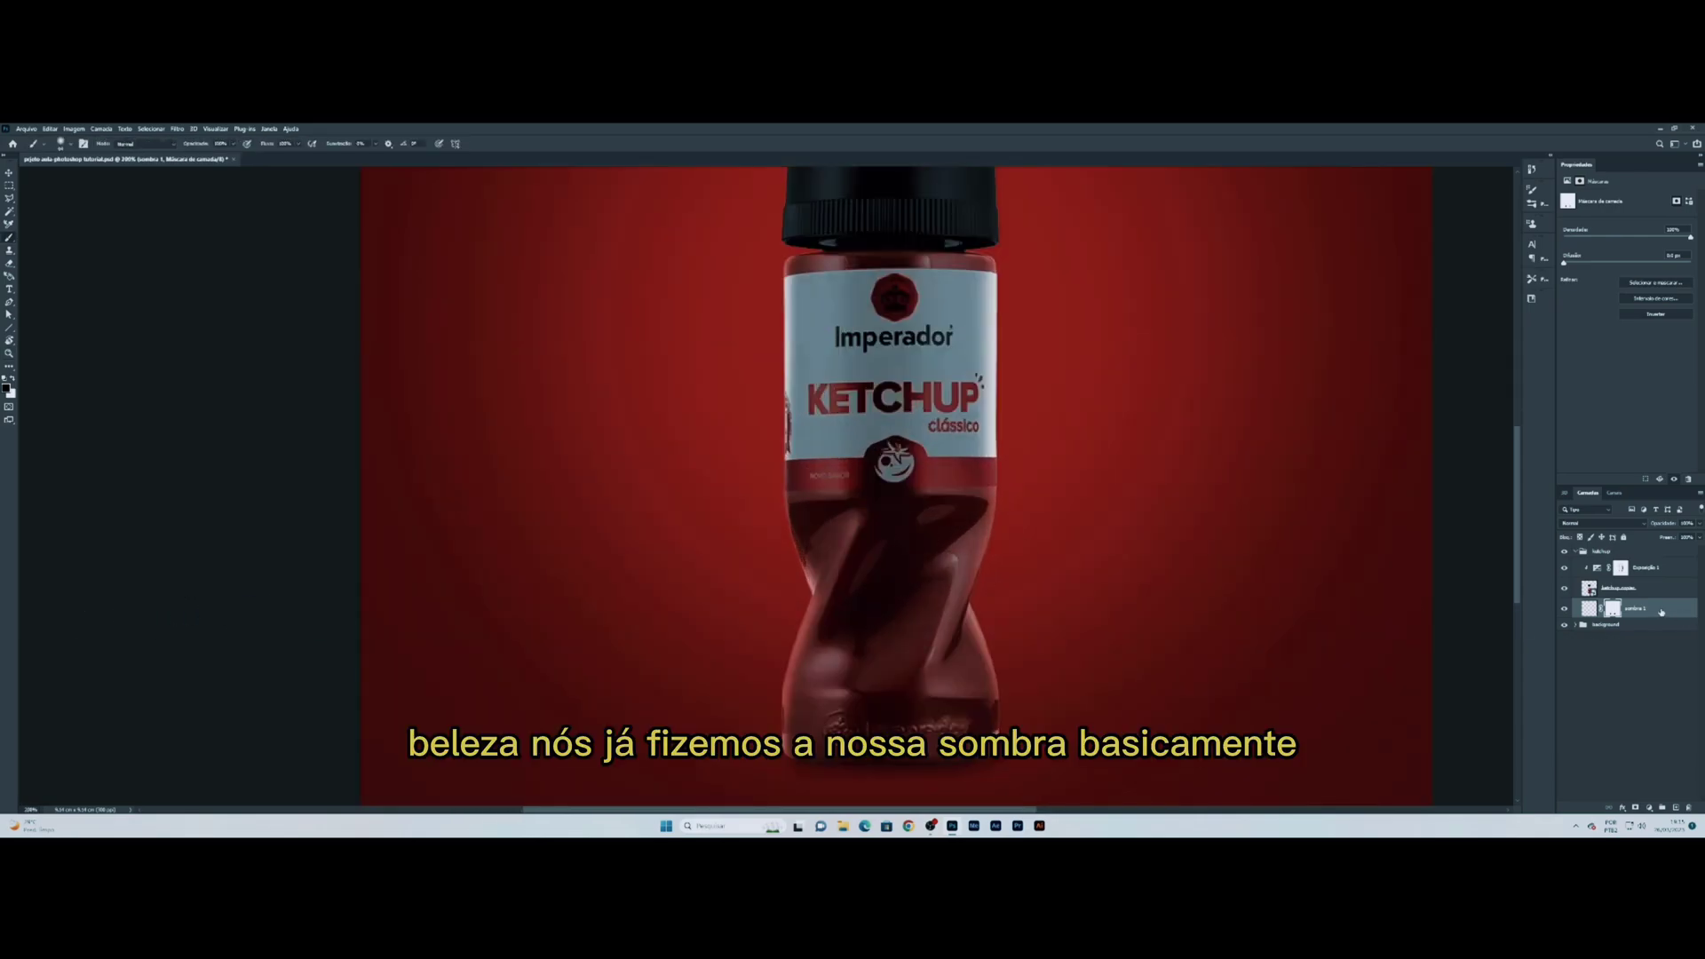
# Step: Target the sombra 1 layer's pixels instead of its mask and stretch the shadow slightly wider on both sides with Free Transform
pyautogui.hotkey('ctrl', '2')
pyautogui.scroll(-2, 1021, 604)
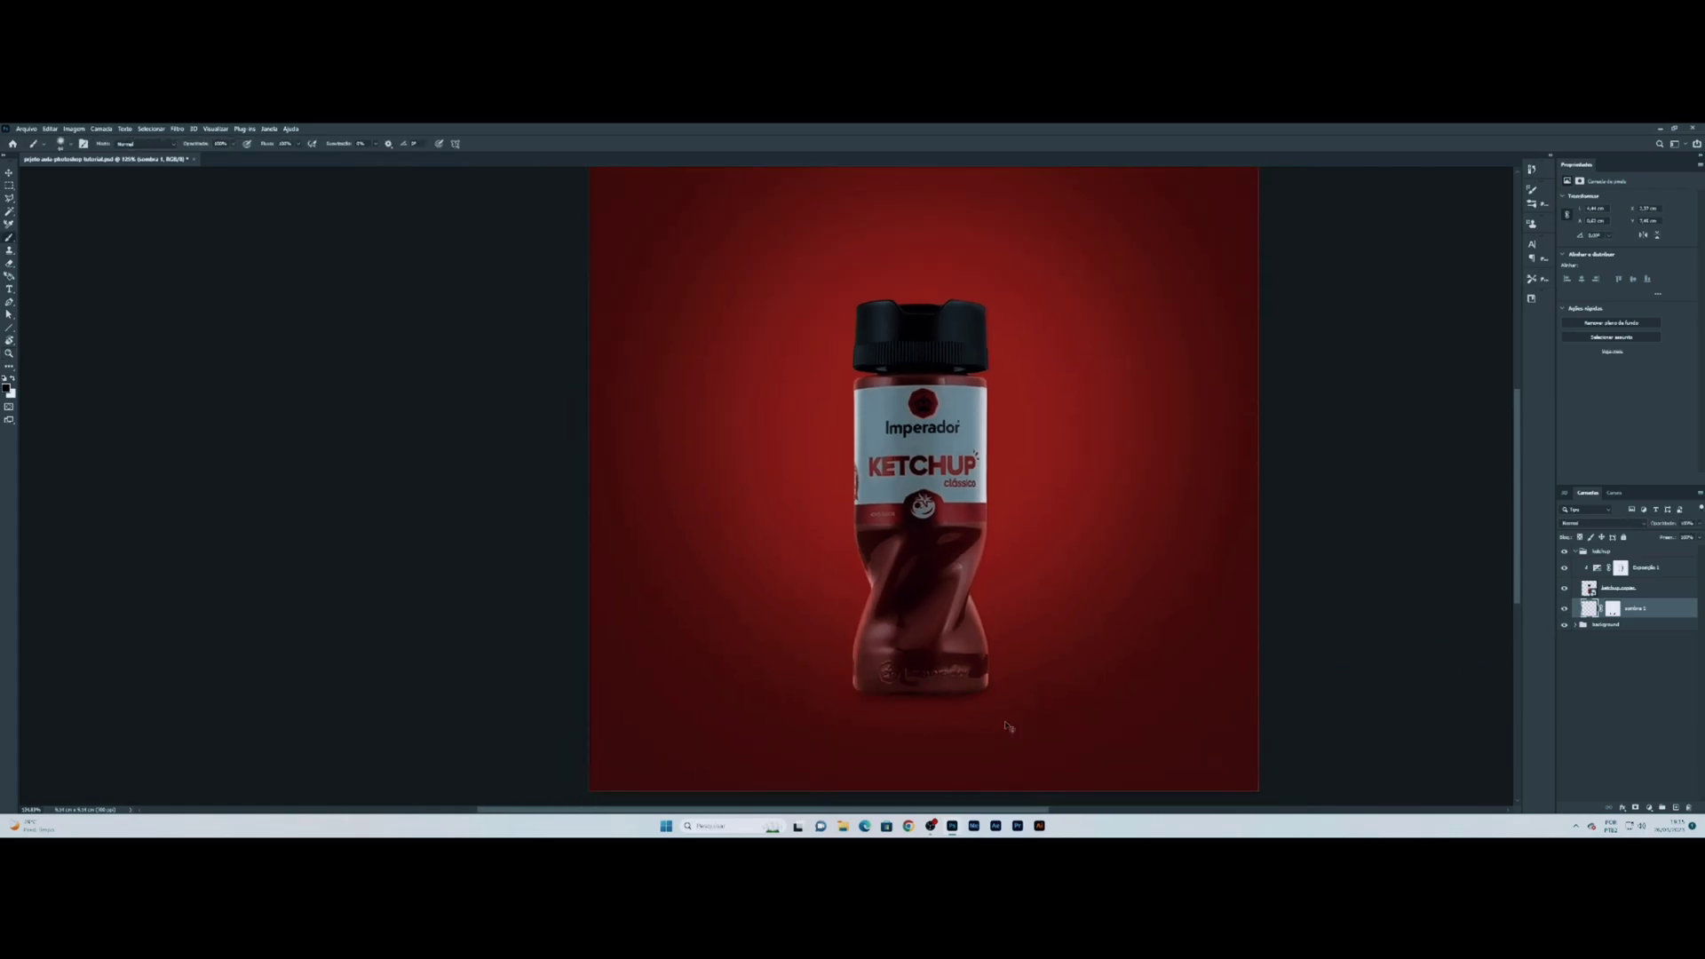
pyautogui.hotkey('ctrl', 't')
pyautogui.moveTo(763, 689); pyautogui.dragTo(756, 689)
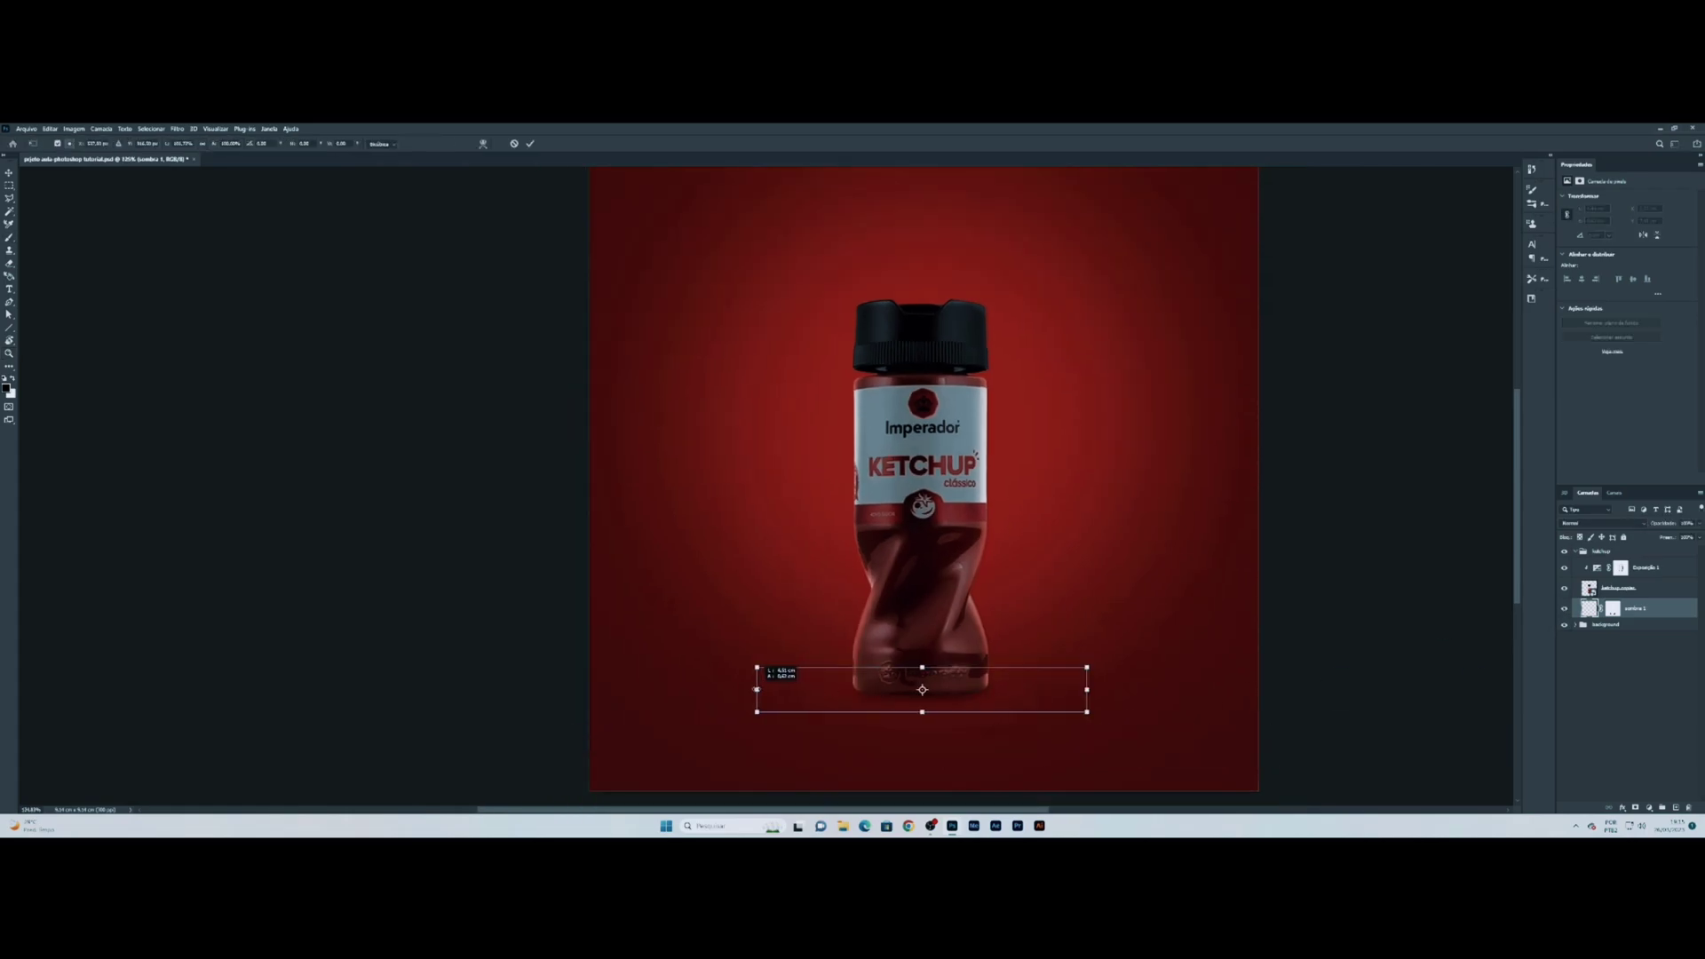
pyautogui.press('Return')
pyautogui.press('z')
pyautogui.keyDown('alt'); pyautogui.click(881, 695); pyautogui.keyUp('alt')
pyautogui.keyDown('alt'); pyautogui.click(882, 695); pyautogui.keyUp('alt')
pyautogui.scroll(3, 882, 696)
pyautogui.press('b')
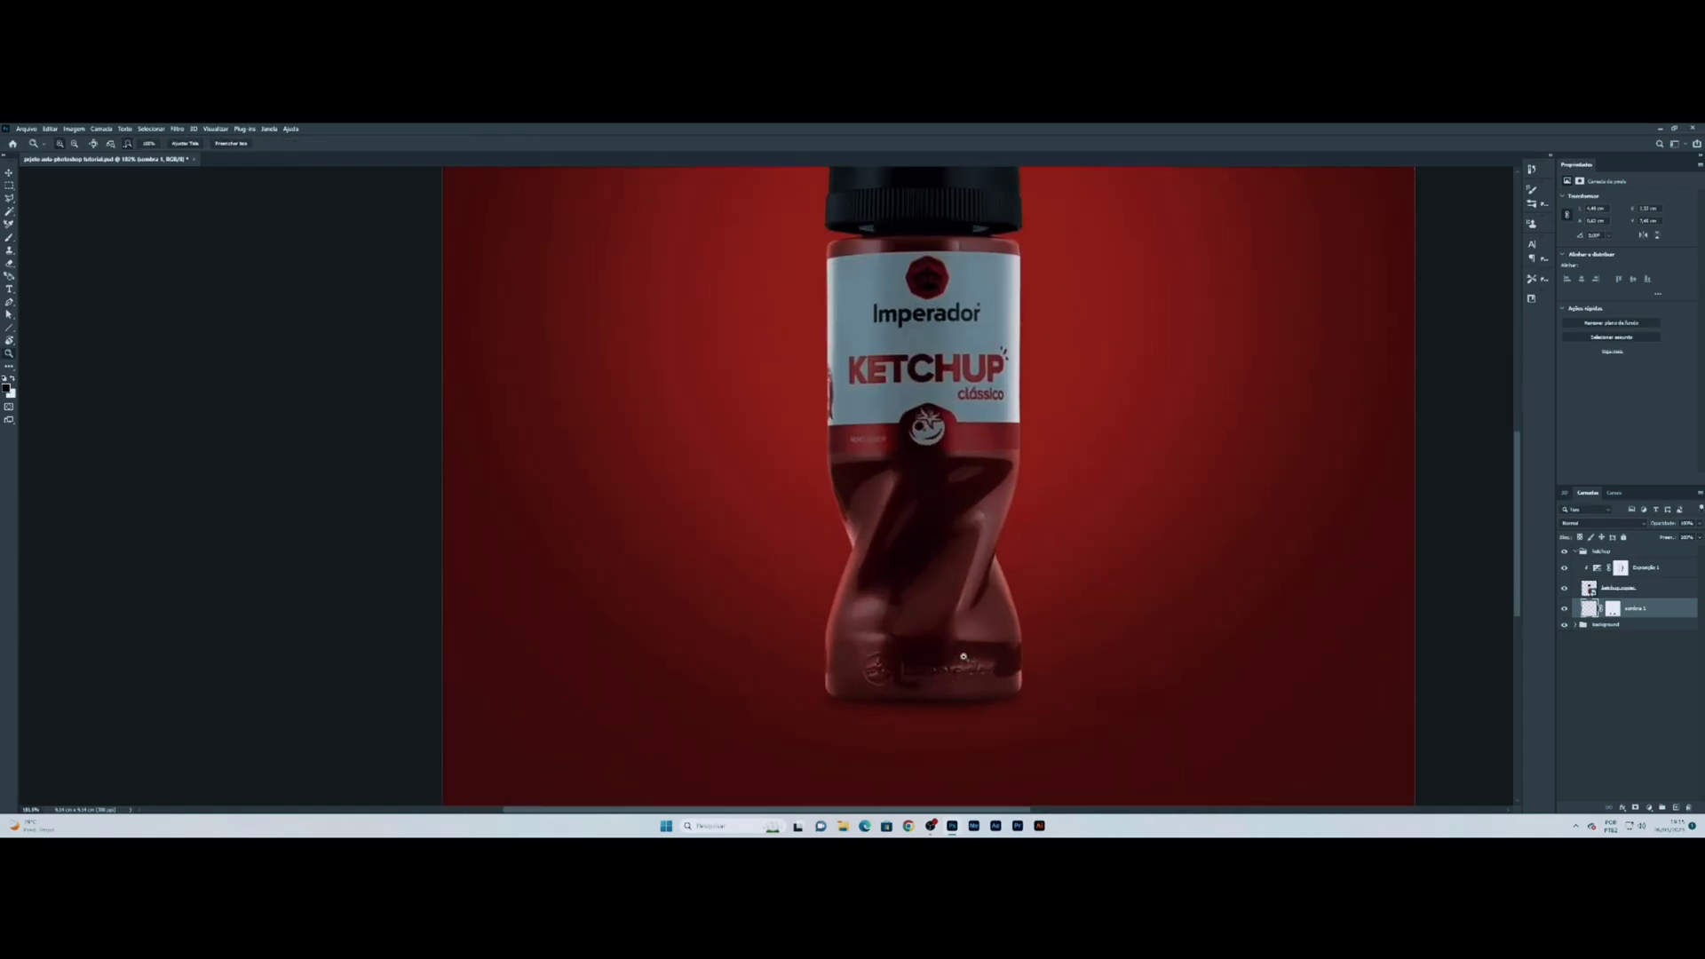
pyautogui.scroll(-2, 953, 665)
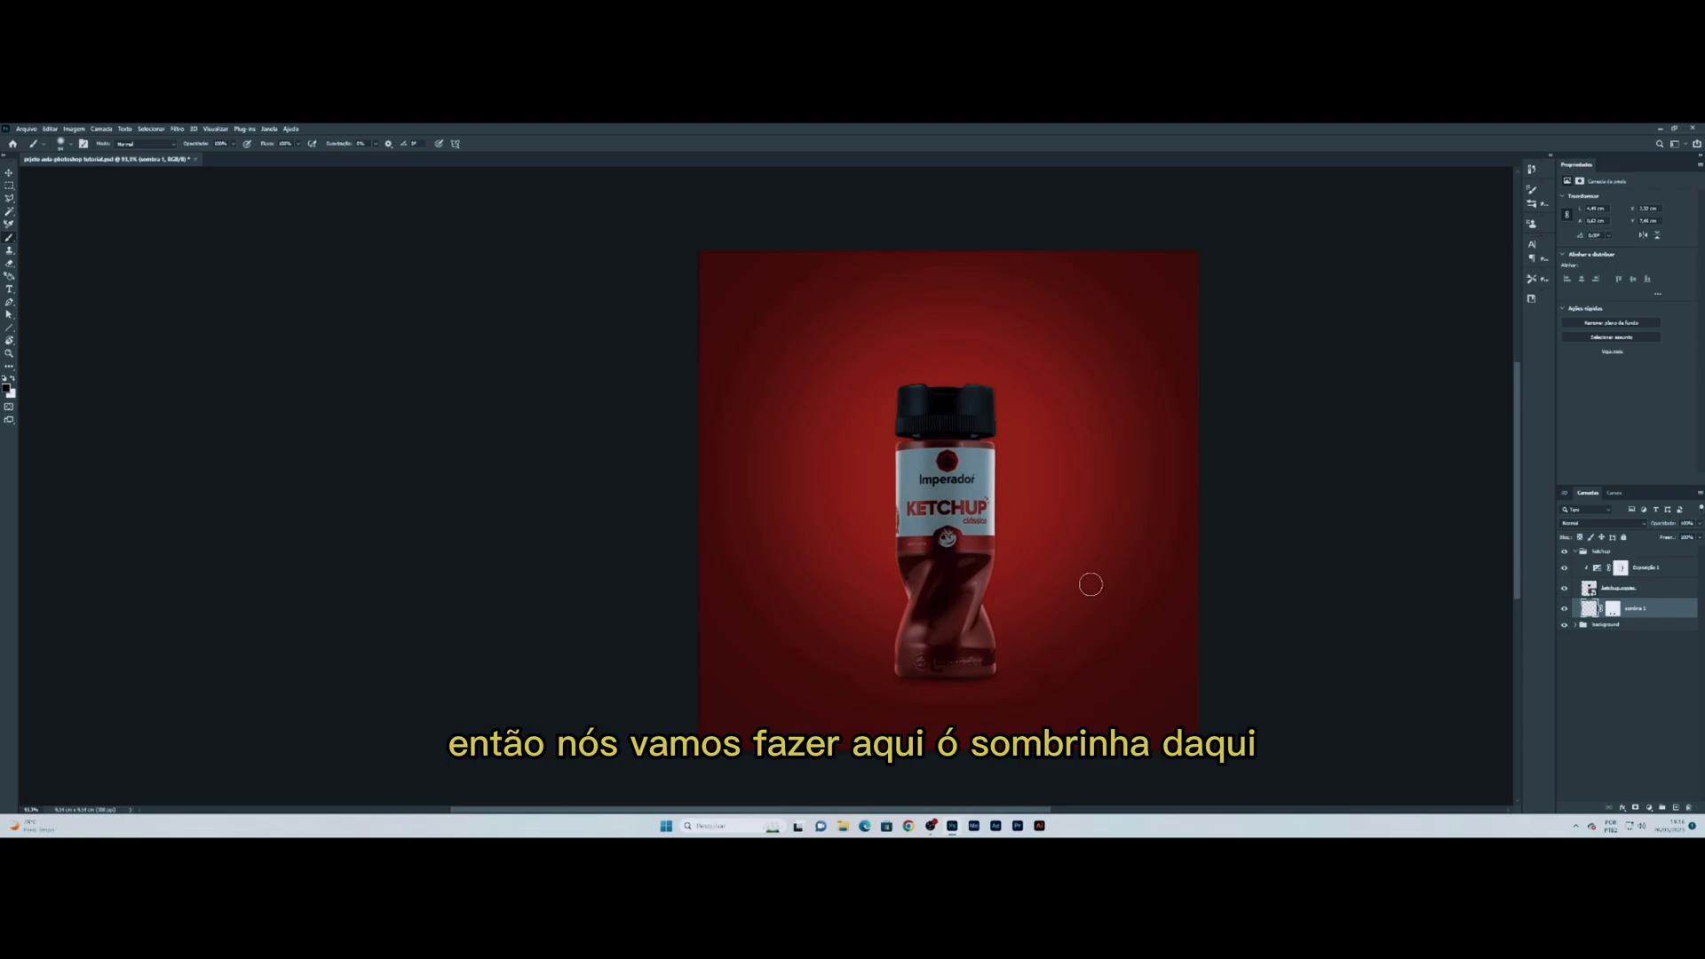
# Step: Select a trapezoid flaring from the bottle's base to the canvas's lower edge with the Polygonal Lasso, and fill it black on a new layer
pyautogui.press('l')
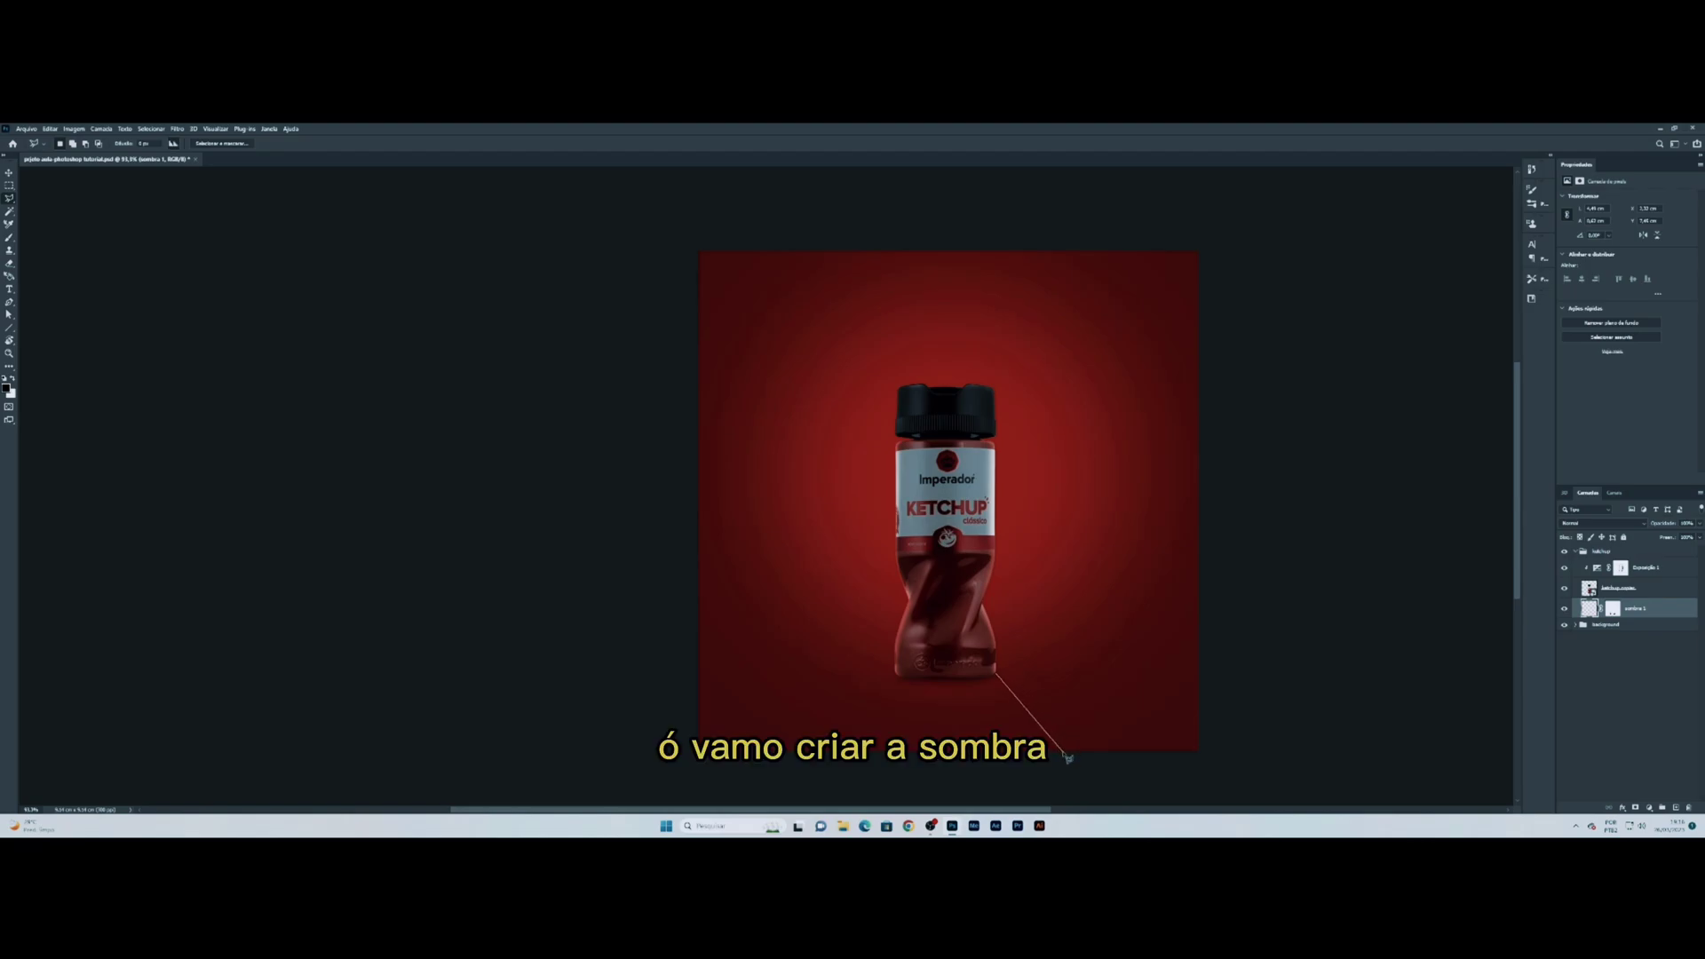
pyautogui.click(815, 751)
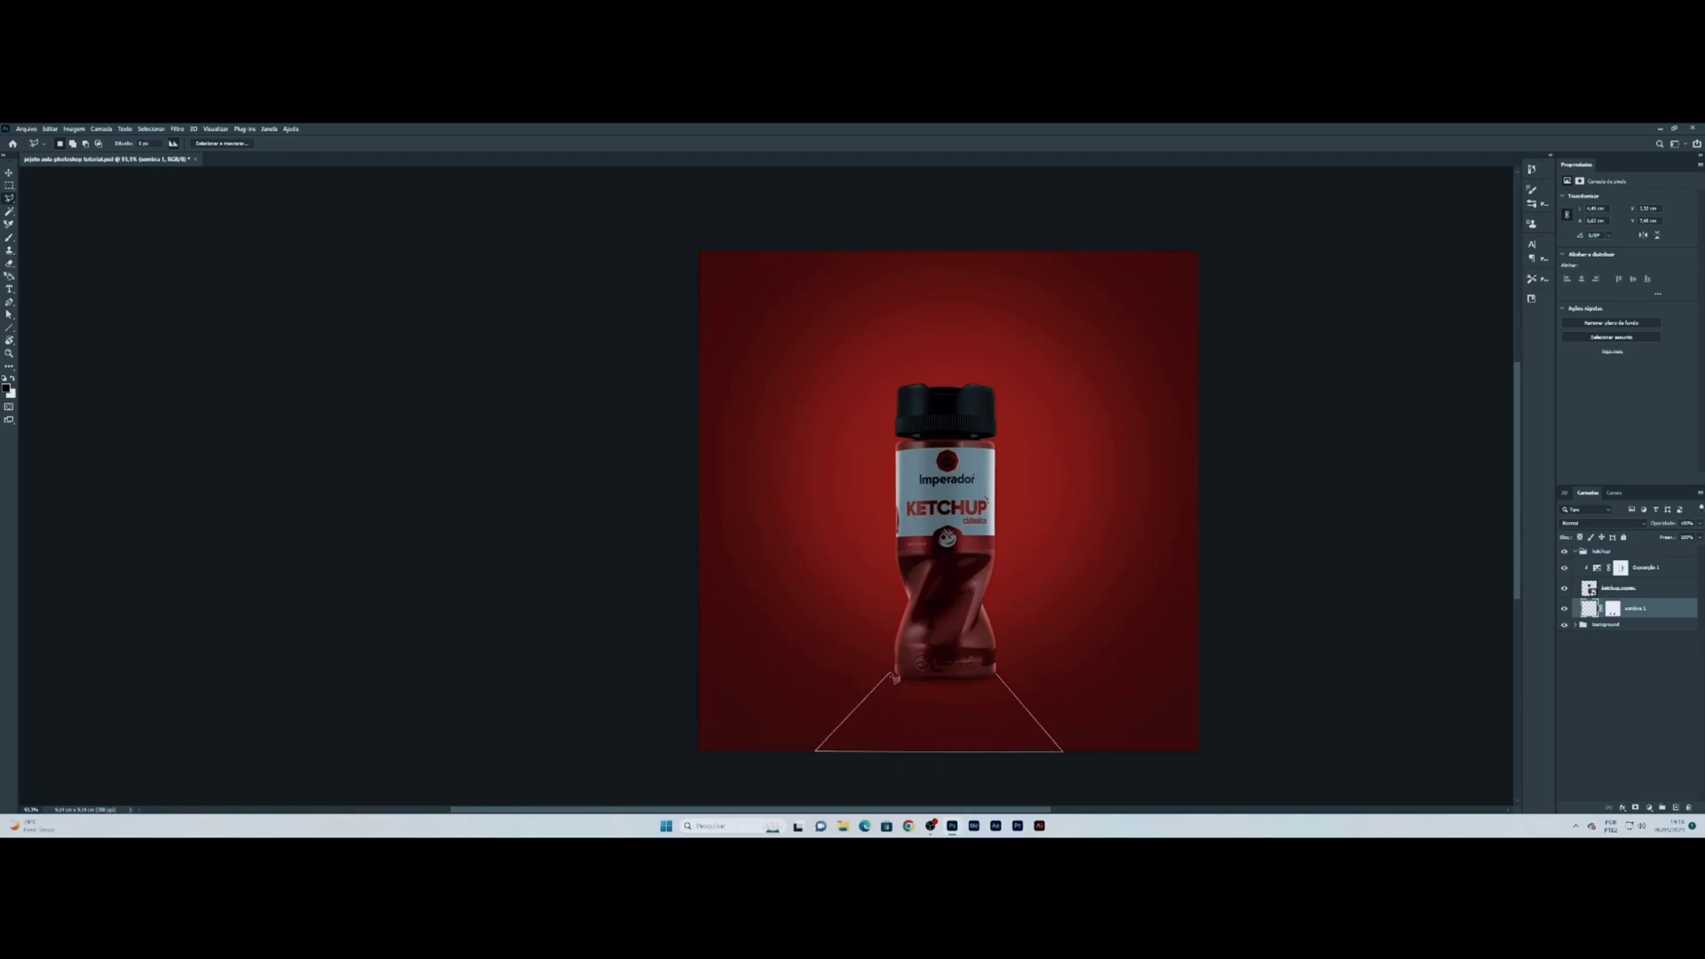
pyautogui.click(1002, 680)
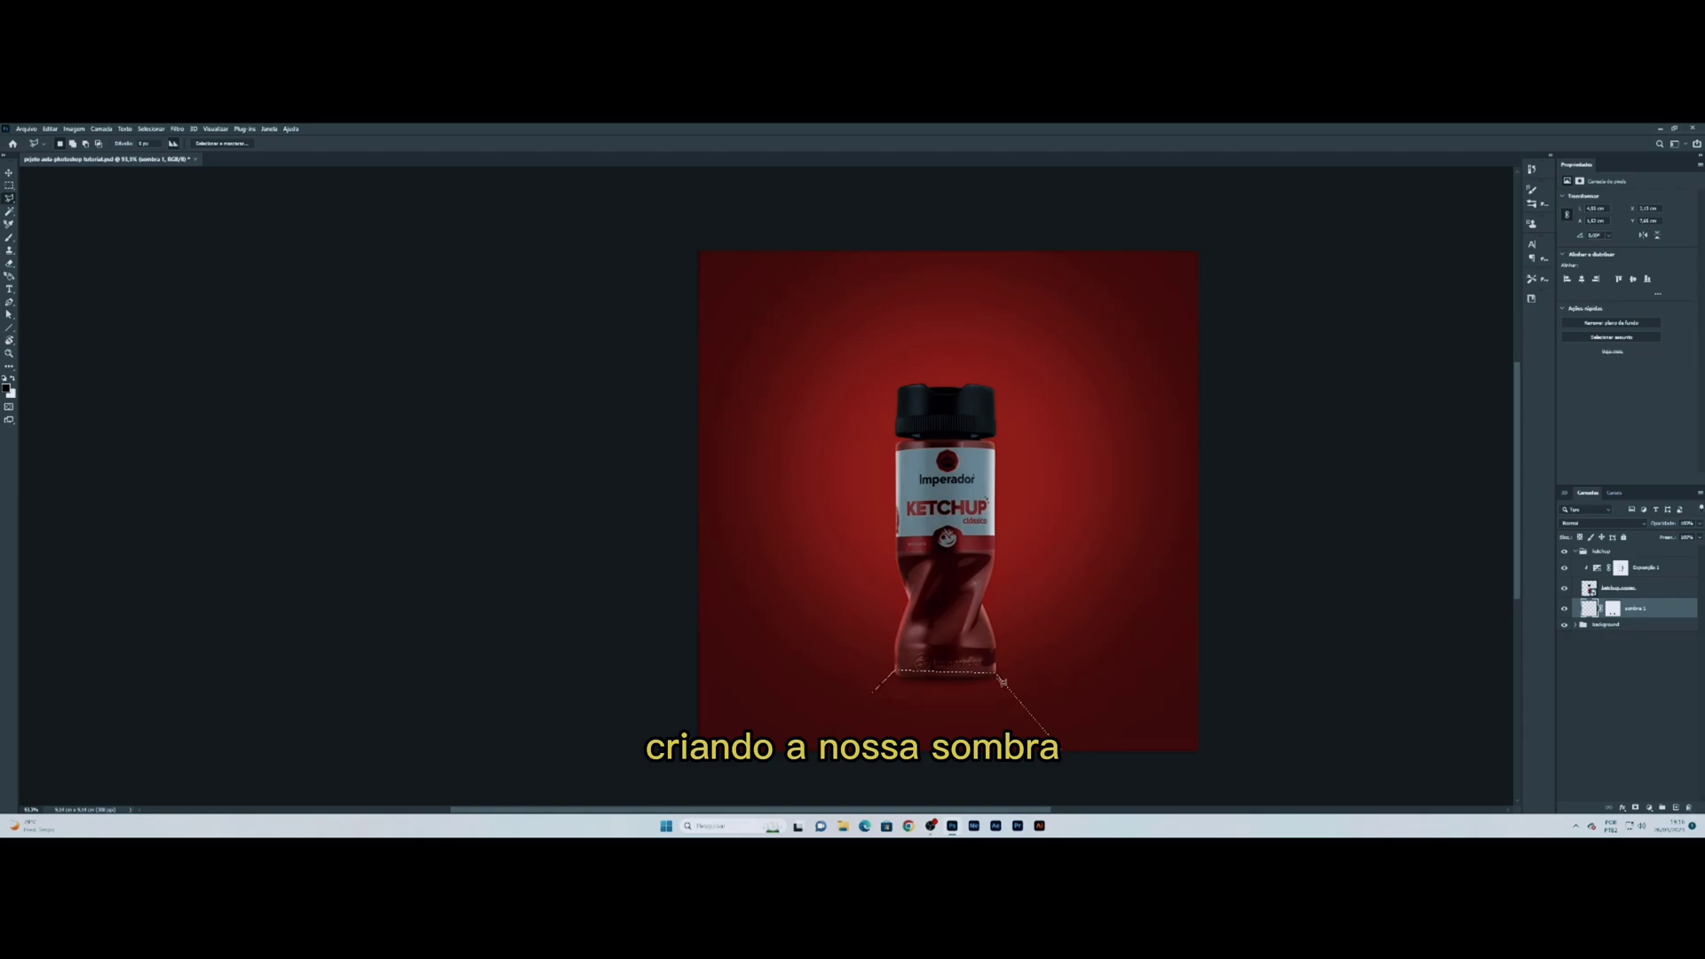
pyautogui.click(1676, 807)
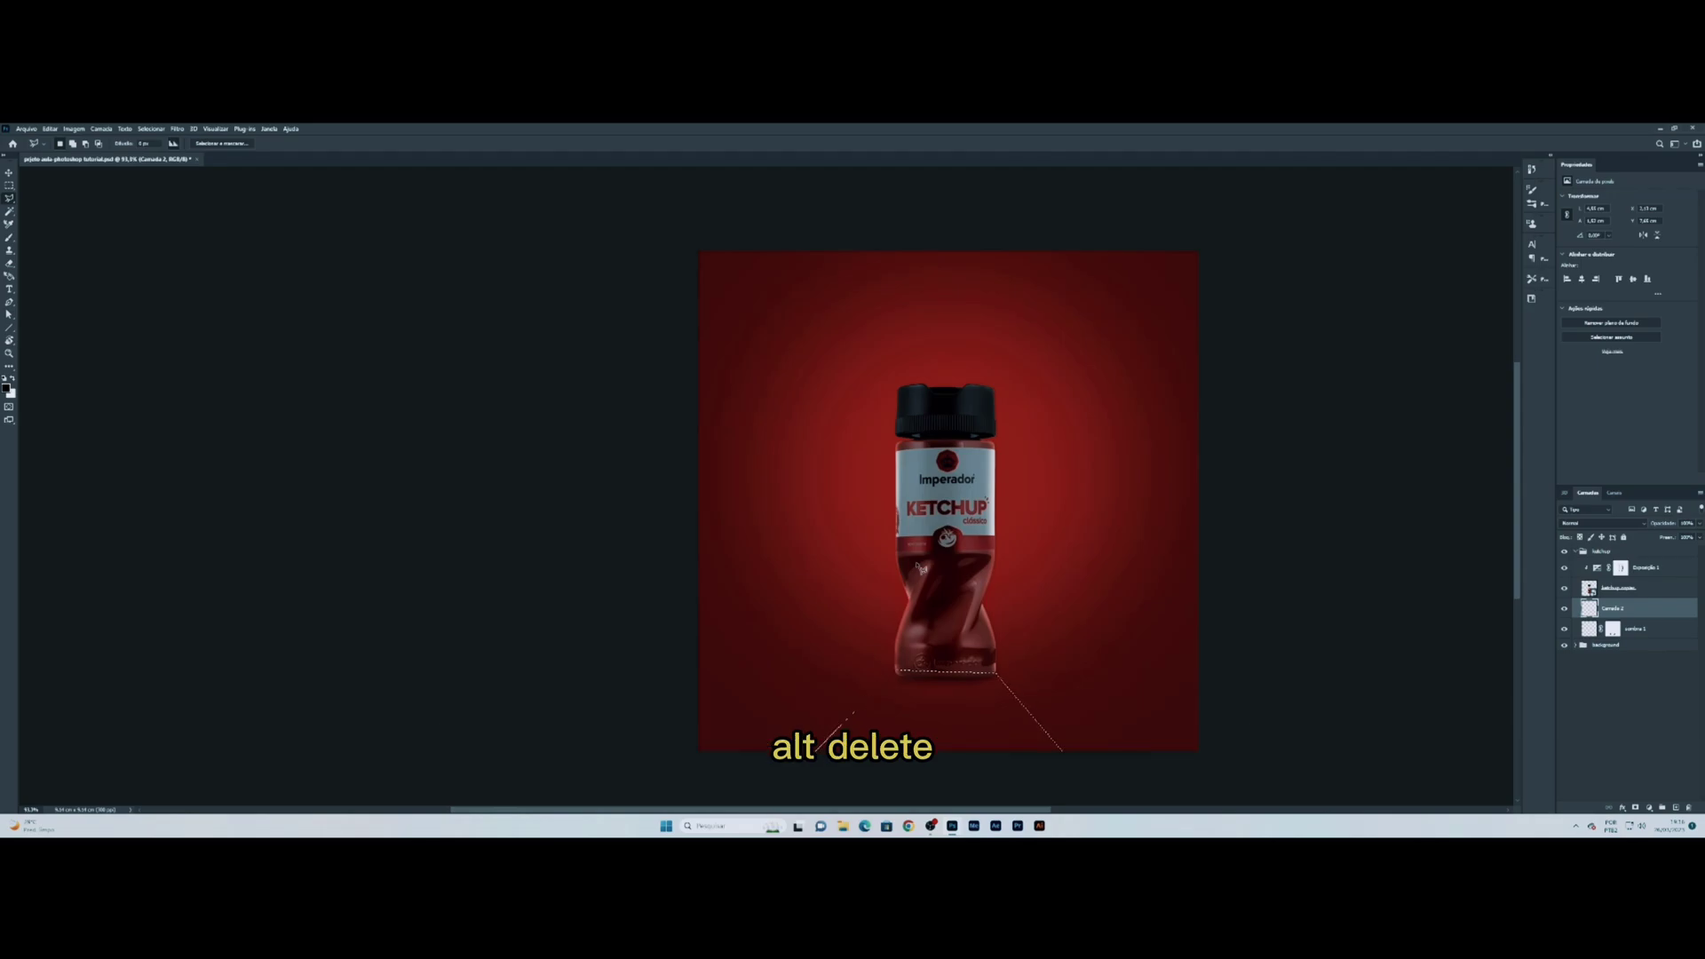
pyautogui.hotkey('alt', 'Delete')
pyautogui.hotkey('ctrl', 'd')
pyautogui.press('m')
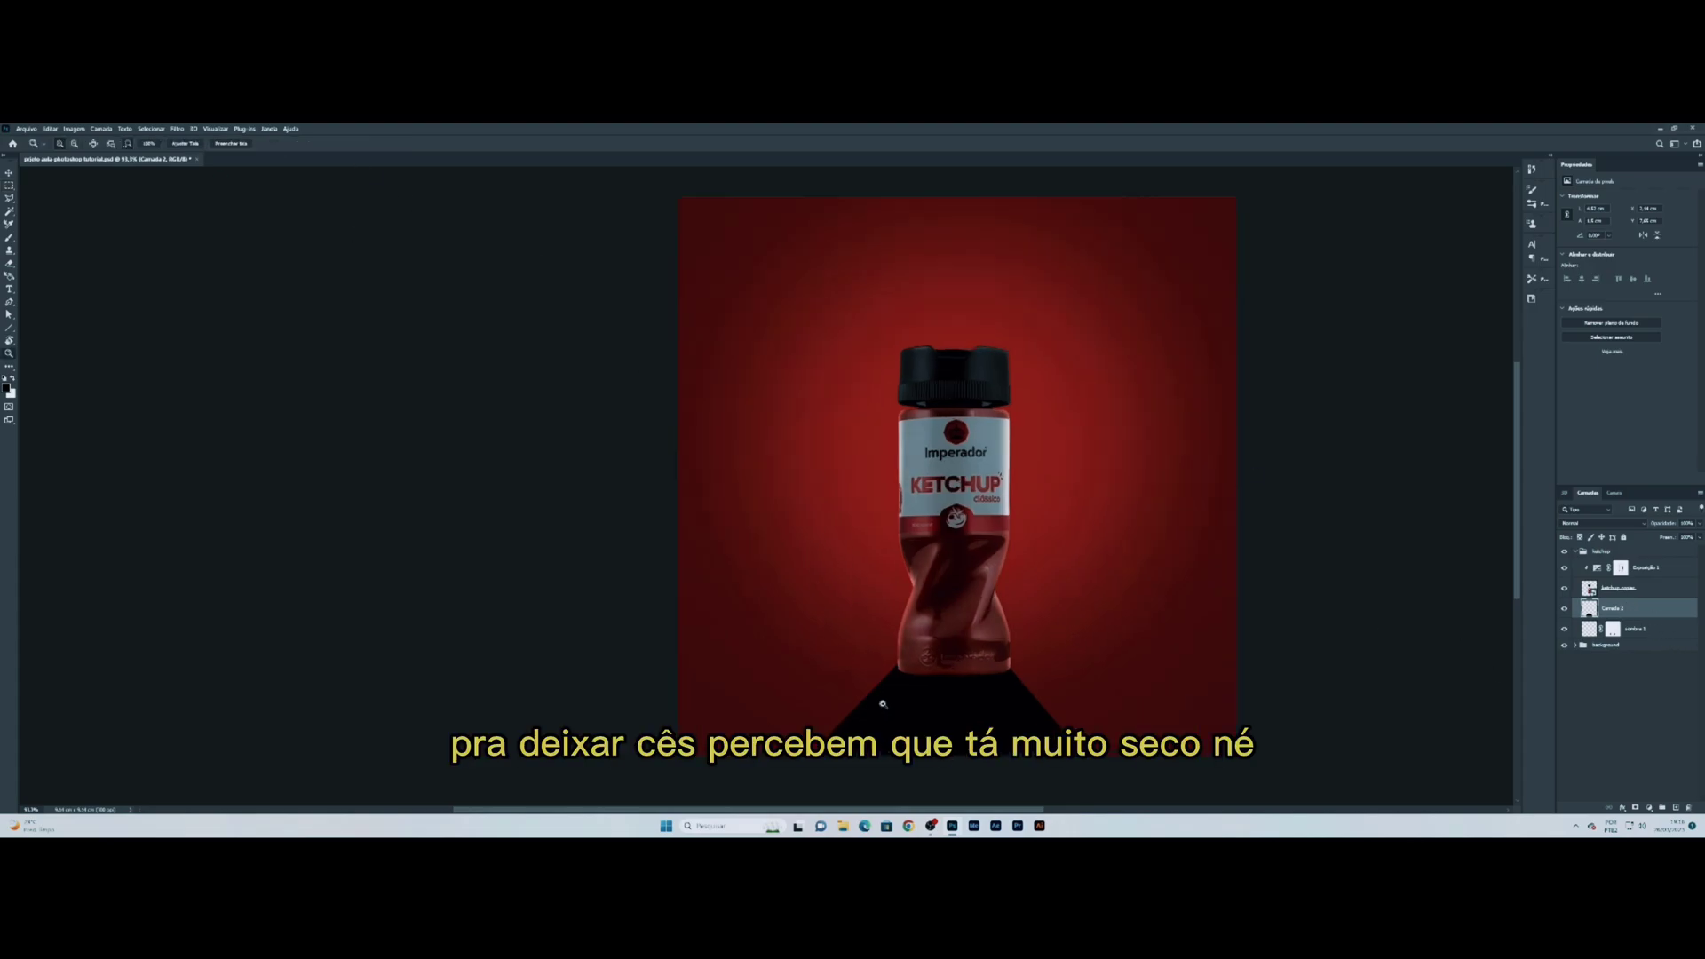
# Step: Lower the opacity of the black trapezoid shadow layer until it is only faintly visible on the red background
pyautogui.scroll(5, 958, 548)
pyautogui.scroll(-3, 838, 672)
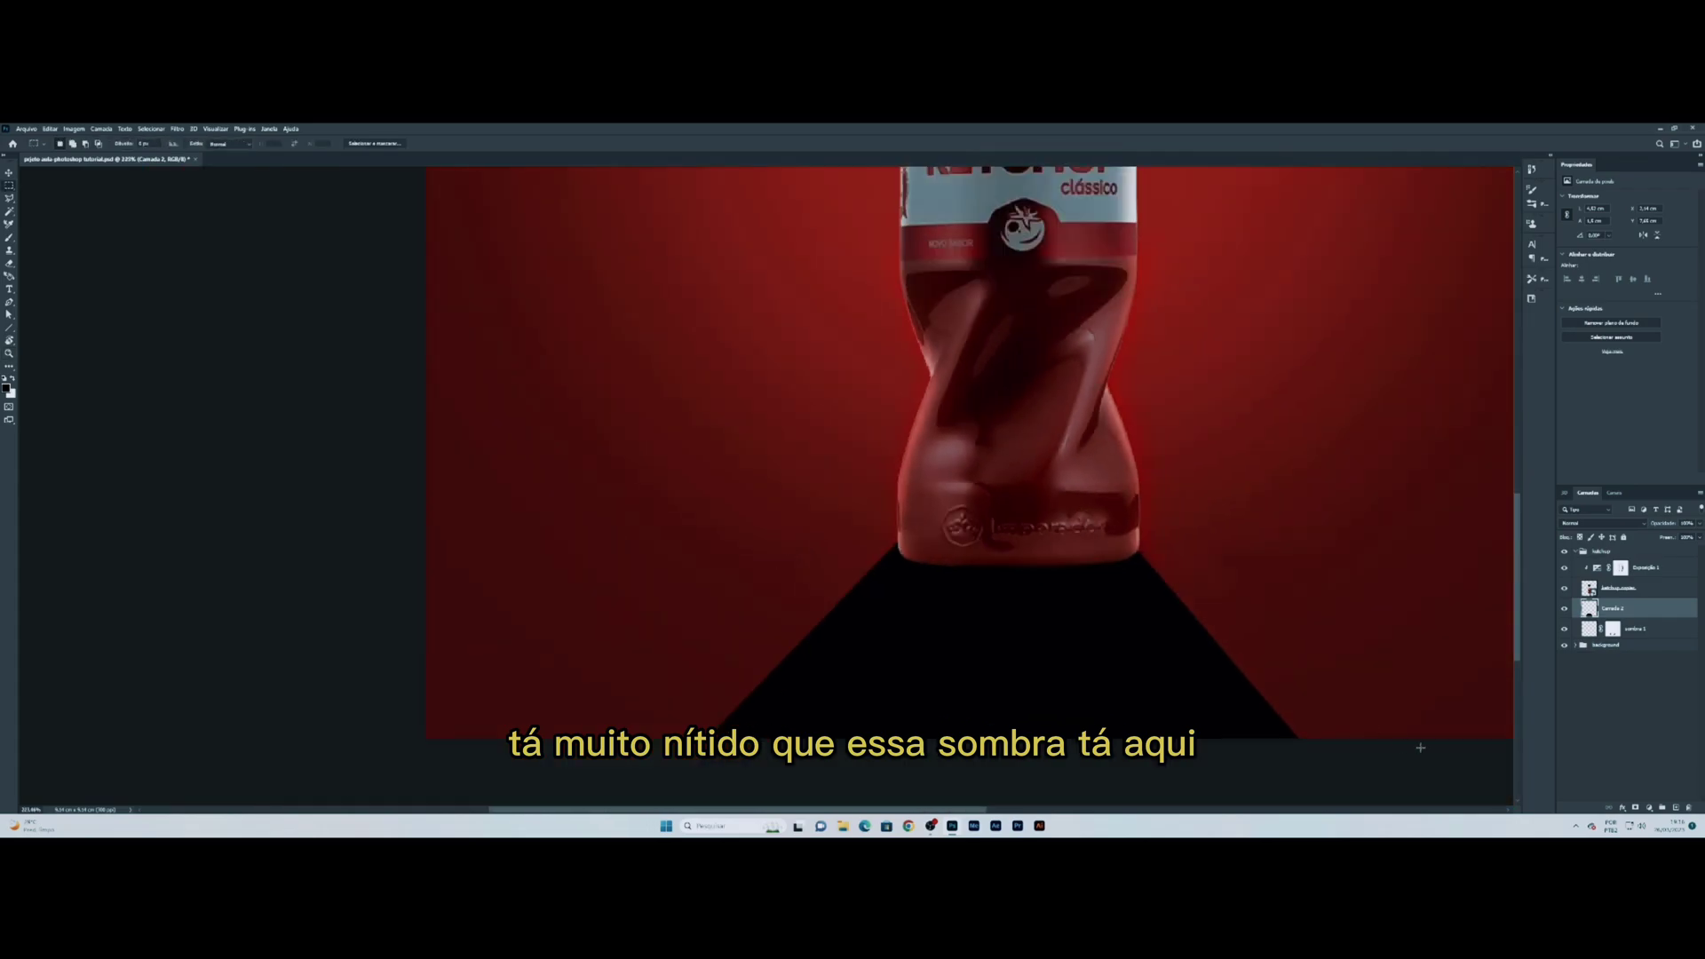
pyautogui.scroll(-3, 1004, 581)
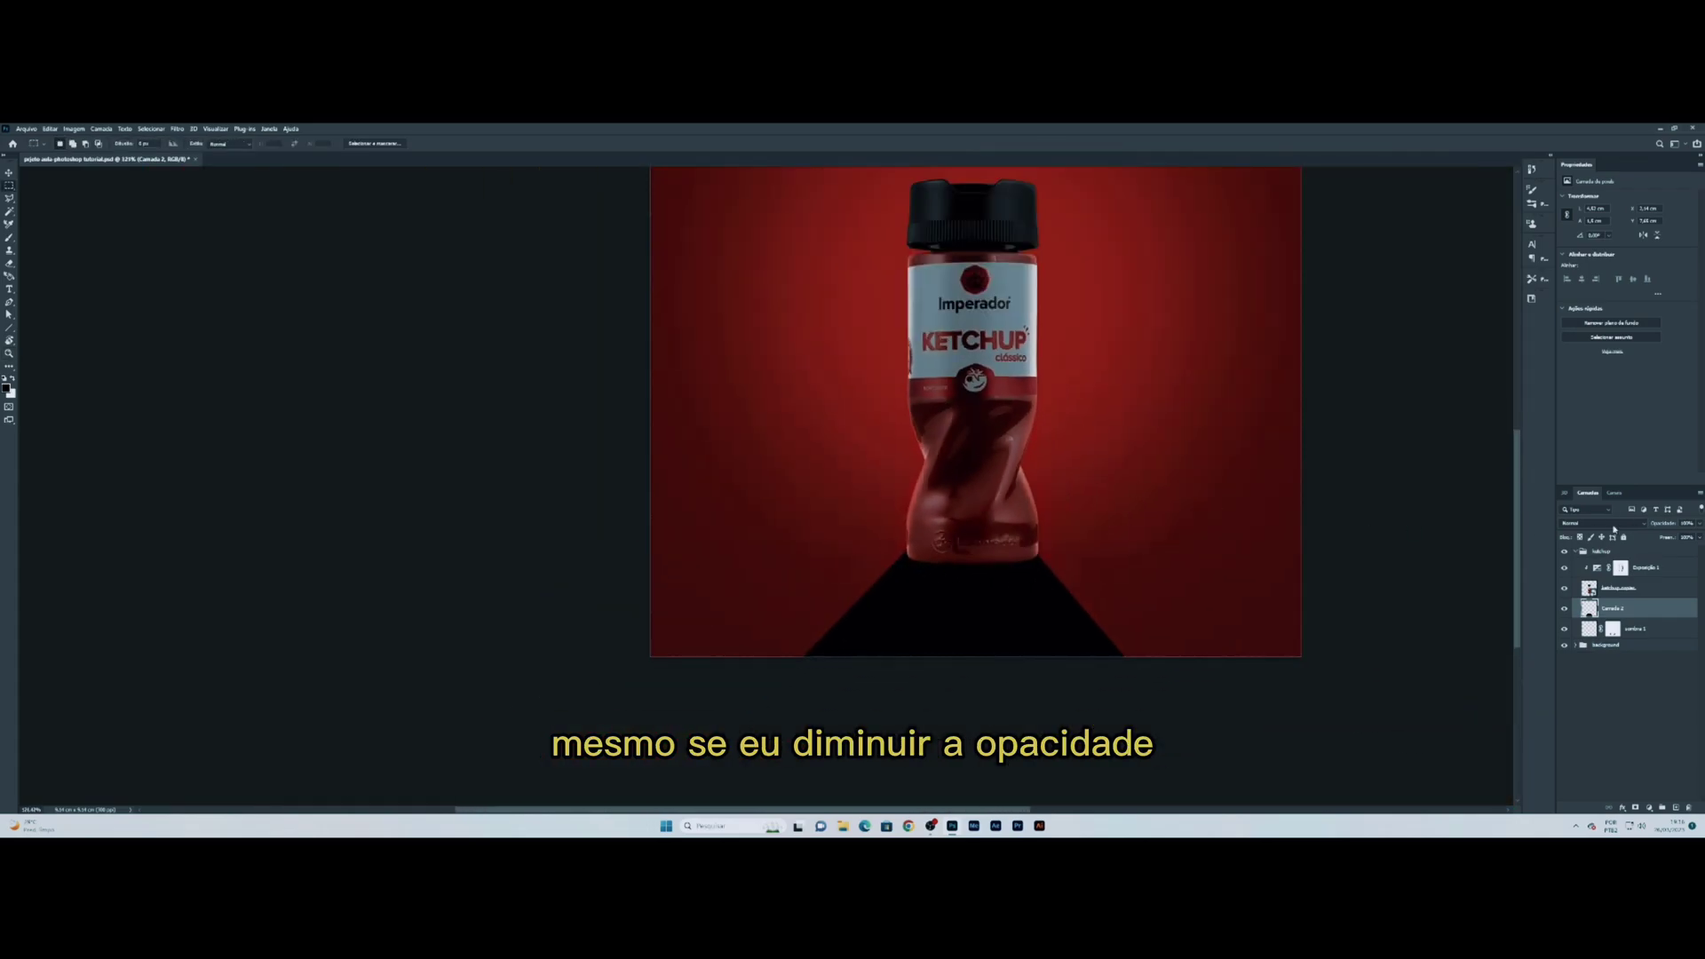
pyautogui.moveTo(1649, 531); pyautogui.dragTo(1607, 540)
pyautogui.scroll(-3, 944, 613)
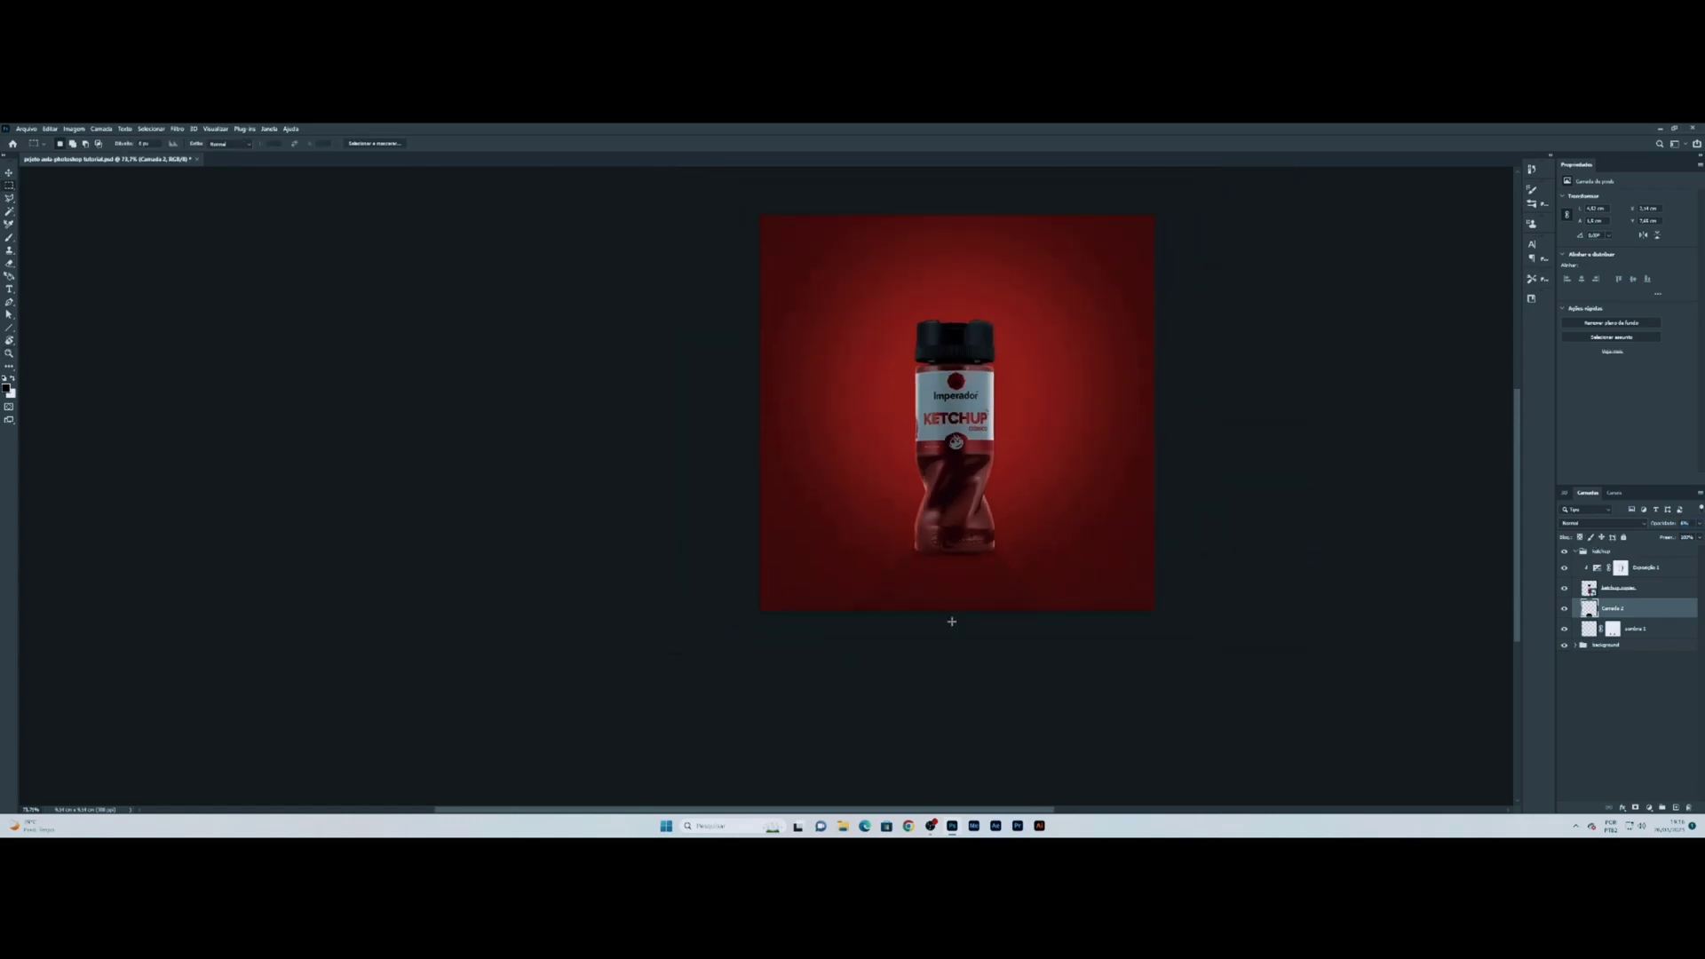
pyautogui.scroll(1, 990, 506)
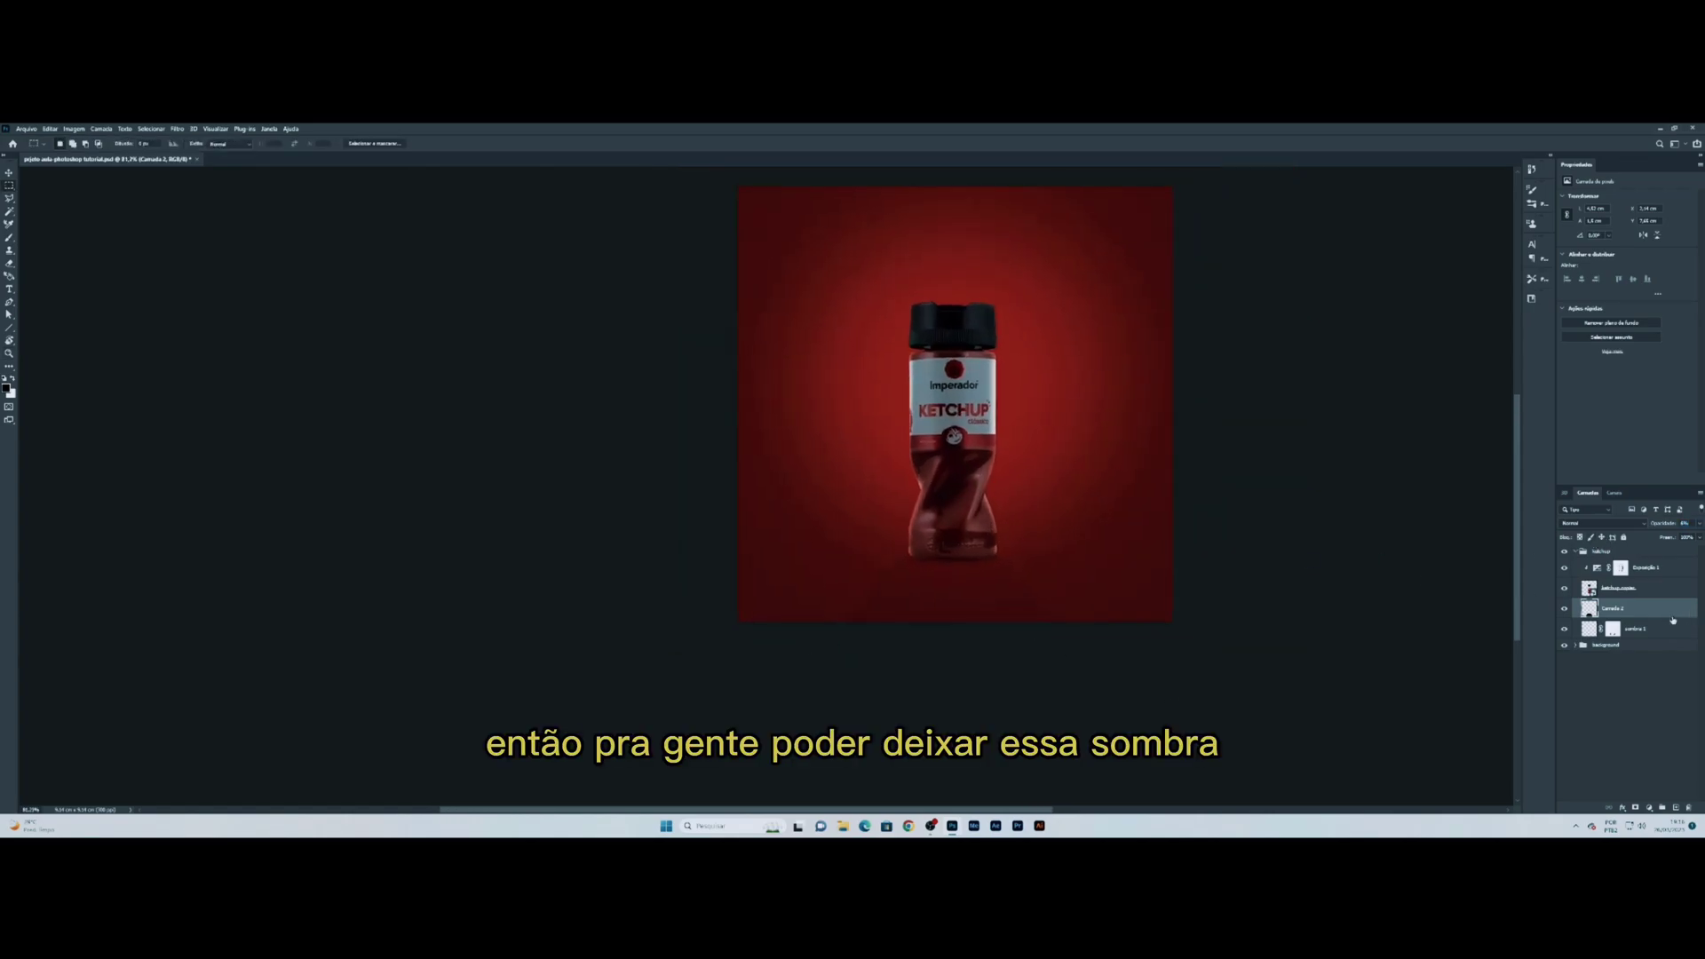
# Step: Widen the trapezoid shadow slightly on both sides with Free Transform
pyautogui.hotkey('ctrl', 't')
pyautogui.moveTo(1054, 623)
pyautogui.mouseDown()
pyautogui.moveTo(1069, 609)
pyautogui.moveTo(1064, 624)
pyautogui.mouseUp()
pyautogui.press('Return')
# Step: Apply a Gaussian Blur to the trapezoid shadow layer to soften its hard edges
pyautogui.click(177, 129)
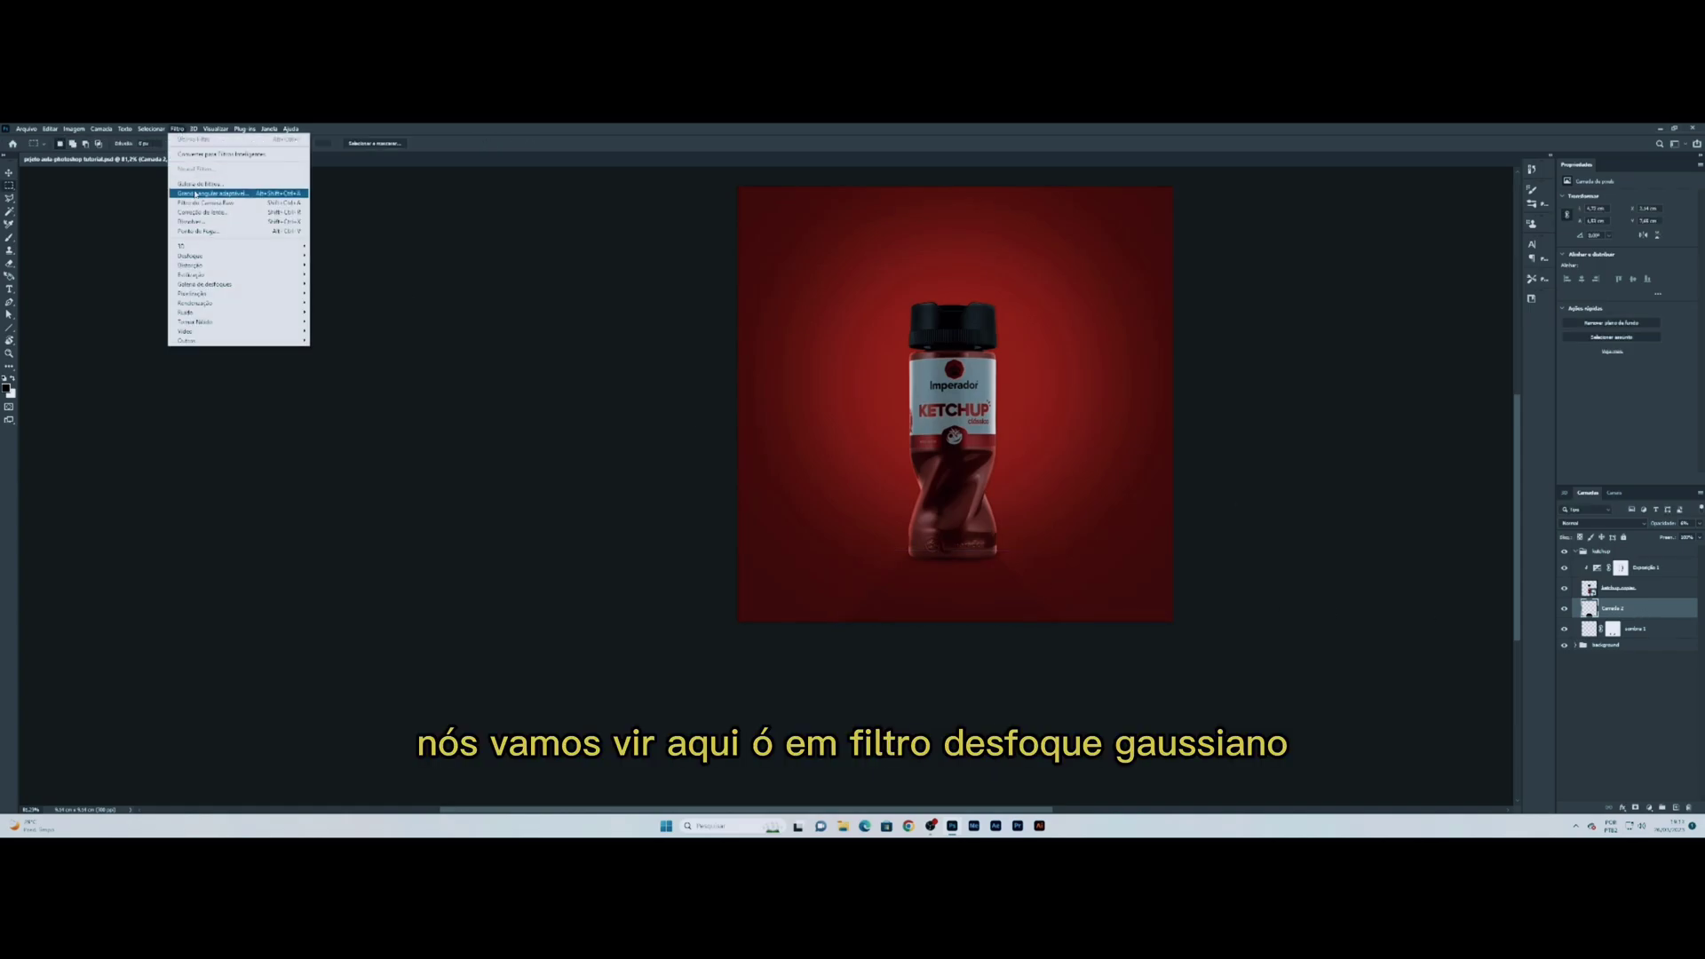
pyautogui.moveTo(248, 256)
pyautogui.click(372, 315)
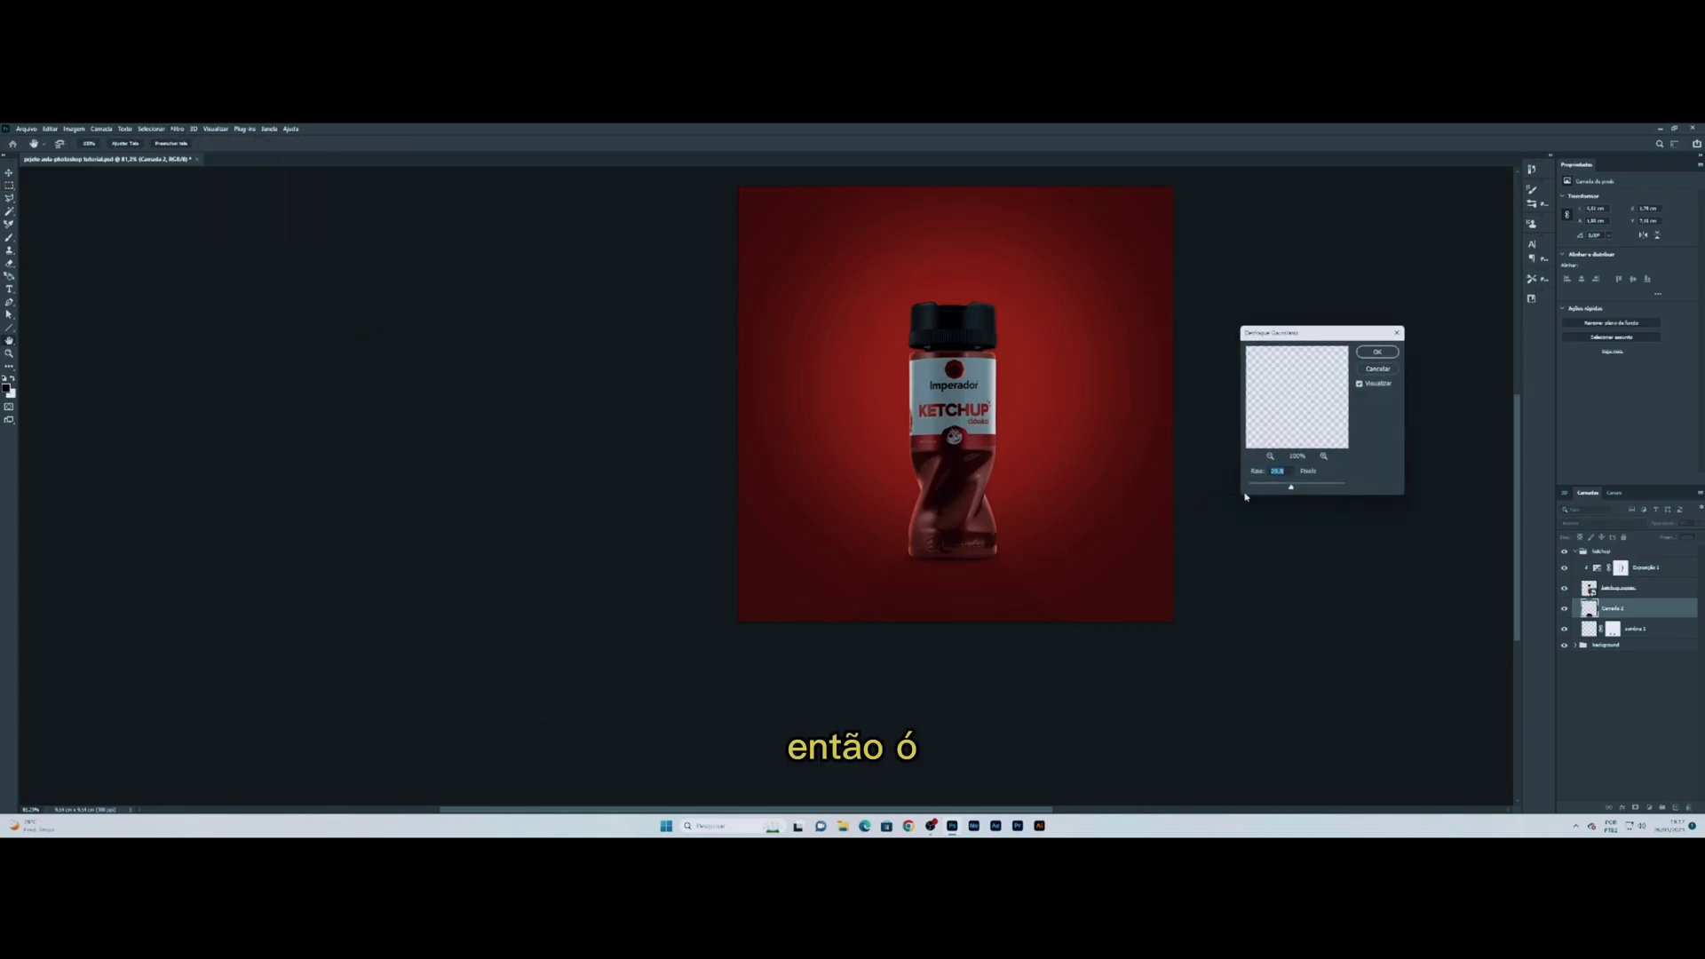
pyautogui.moveTo(1259, 487); pyautogui.dragTo(1287, 487)
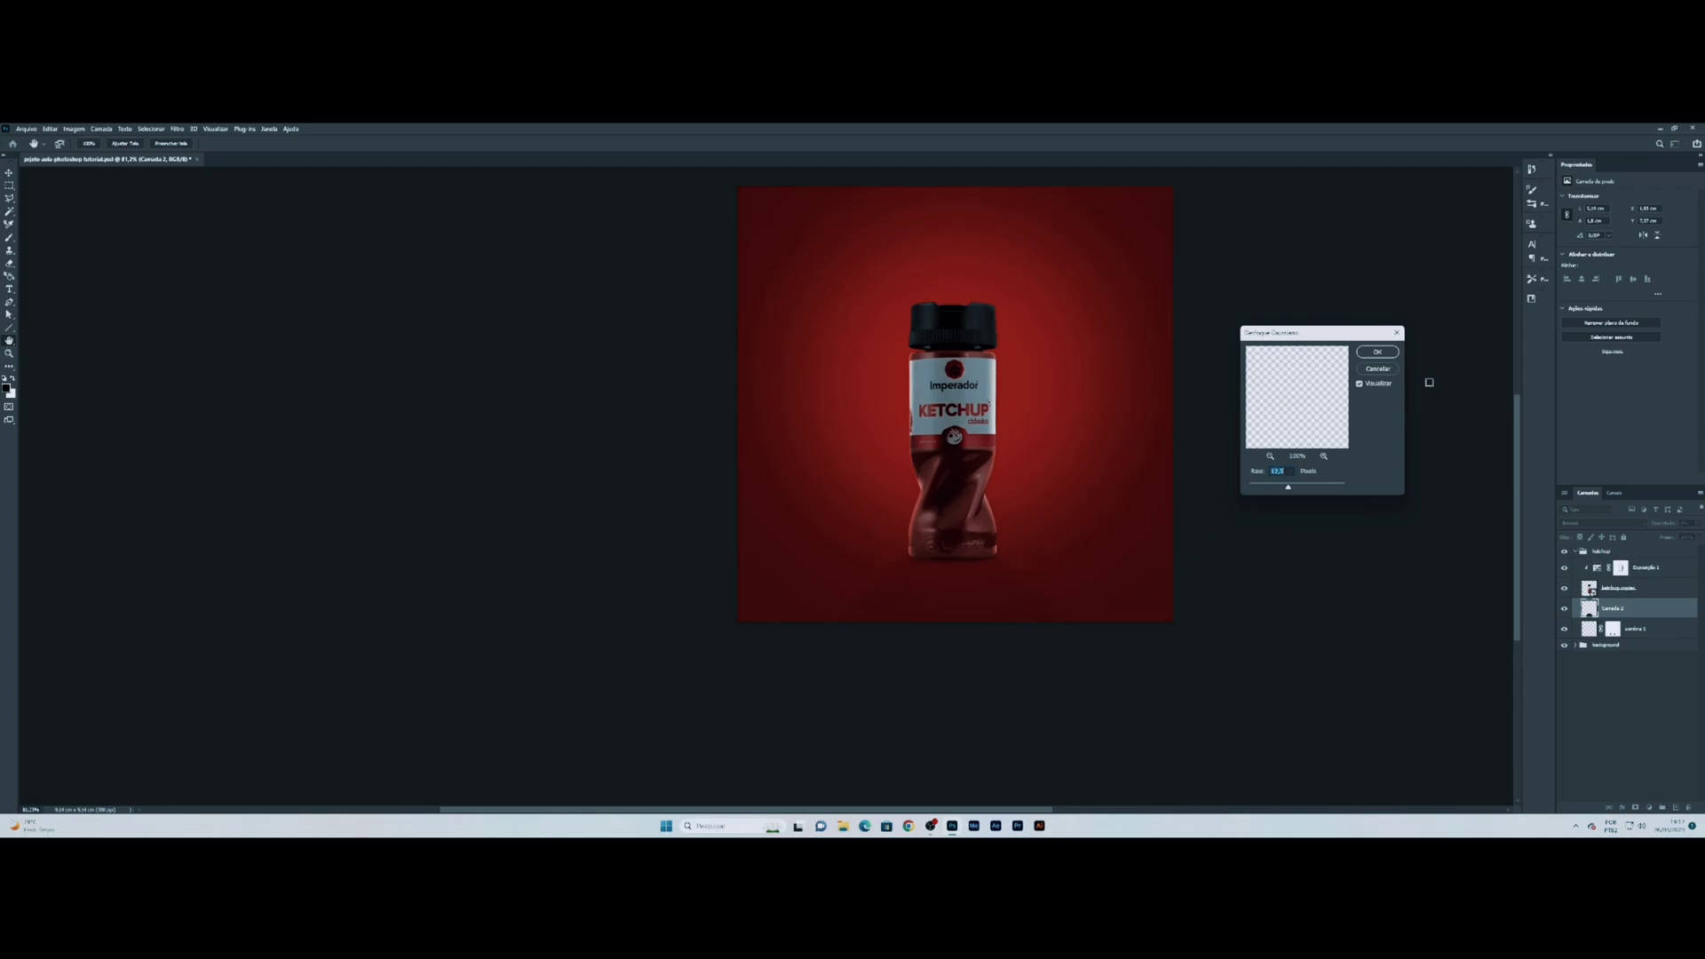
pyautogui.click(1377, 351)
pyautogui.scroll(2, 931, 591)
pyautogui.scroll(-4, 931, 588)
pyautogui.press('m')
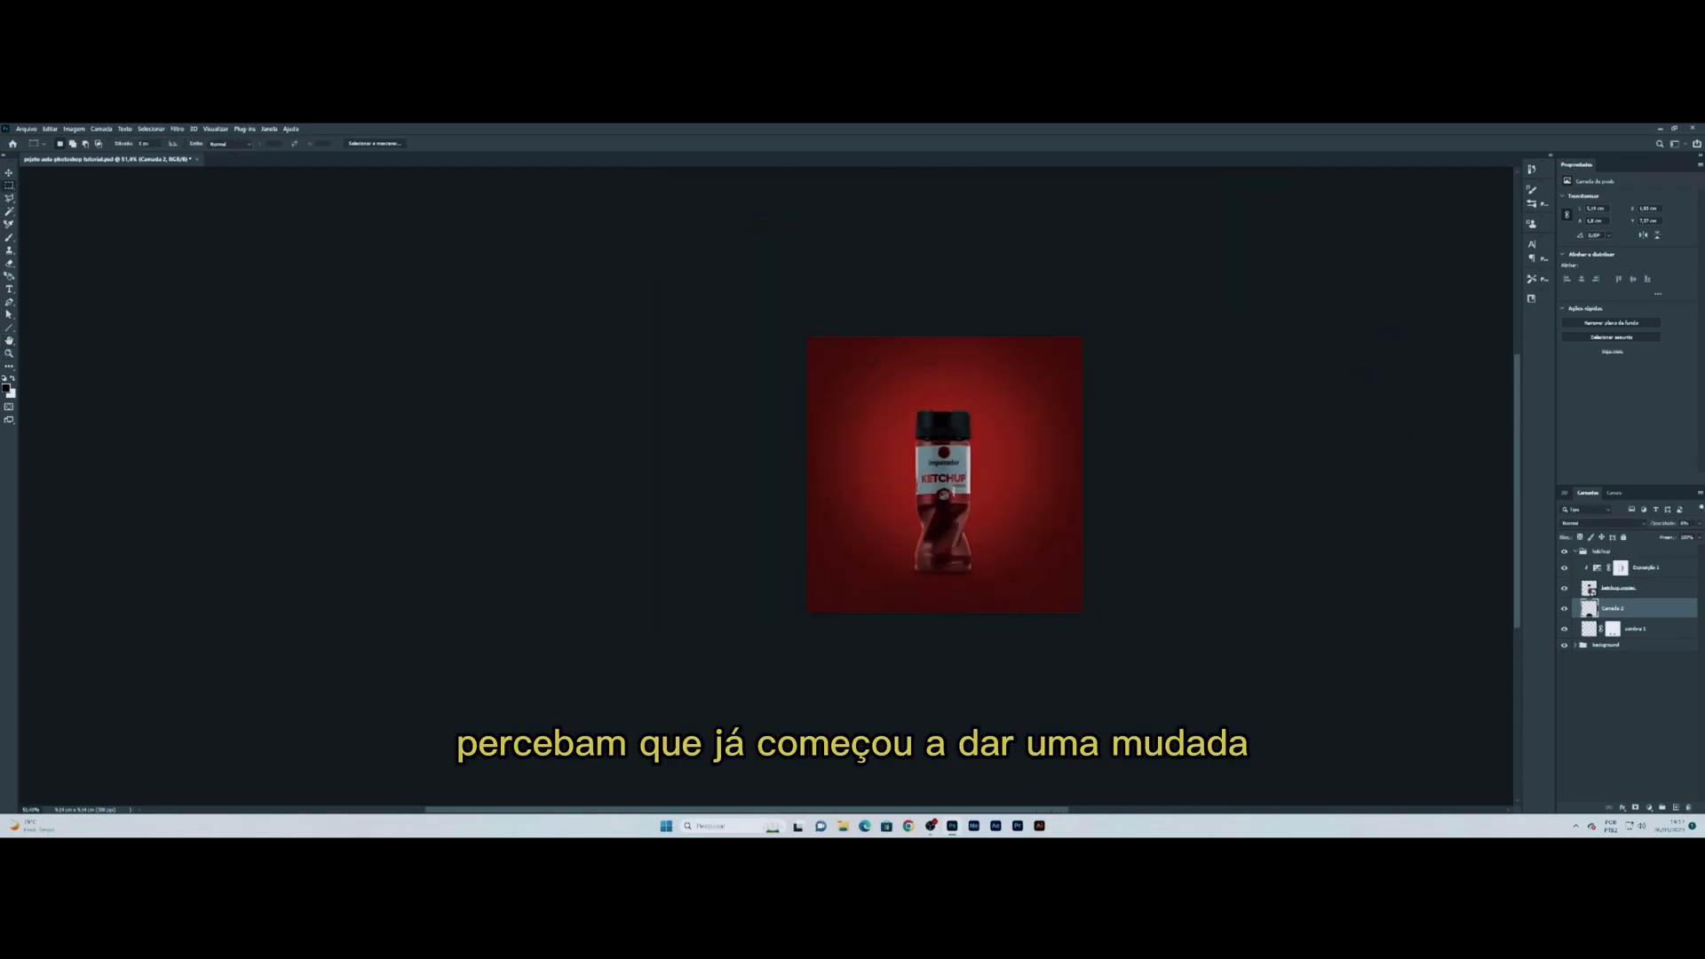
# Step: Set the blurred trapezoid shadow layer's opacity to 60% to preview a strong-light shadow
pyautogui.scroll(2, 1154, 532)
pyautogui.moveTo(1661, 528); pyautogui.dragTo(1665, 525)
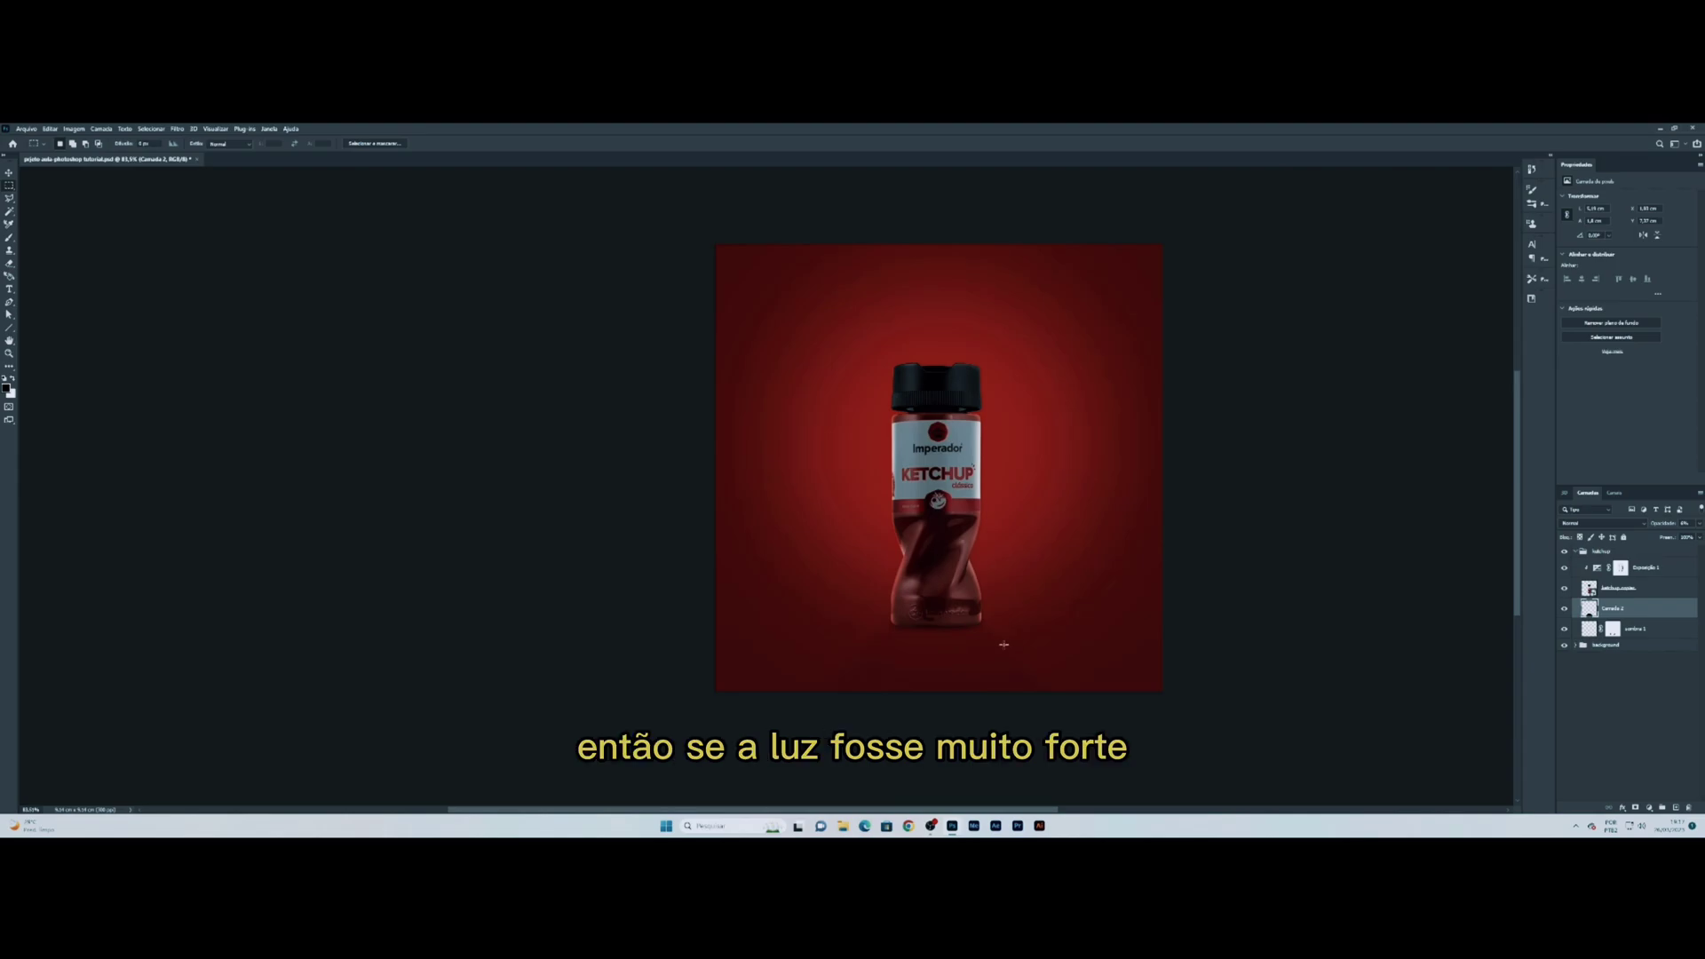
pyautogui.click(1683, 523)
pyautogui.write('60')
pyautogui.press('Return')
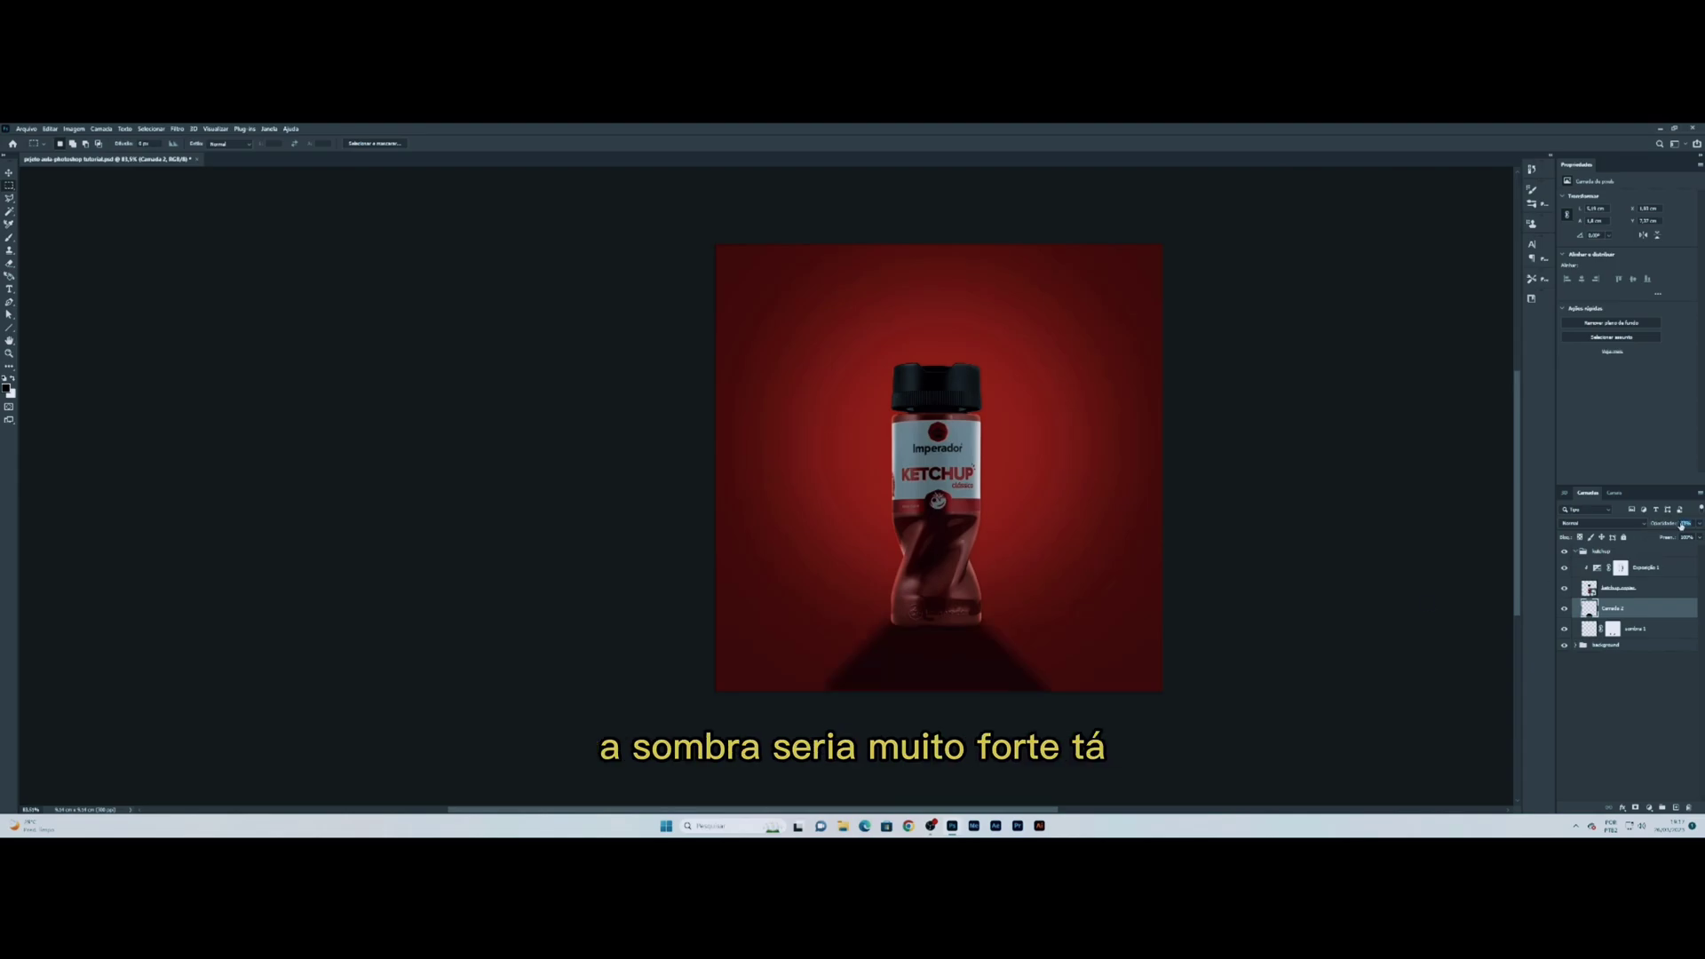
# Step: Set the trapezoid shadow layer's opacity to 6% and extend its lower edge slightly downward with Free Transform
pyautogui.write('6')
pyautogui.press('Return')
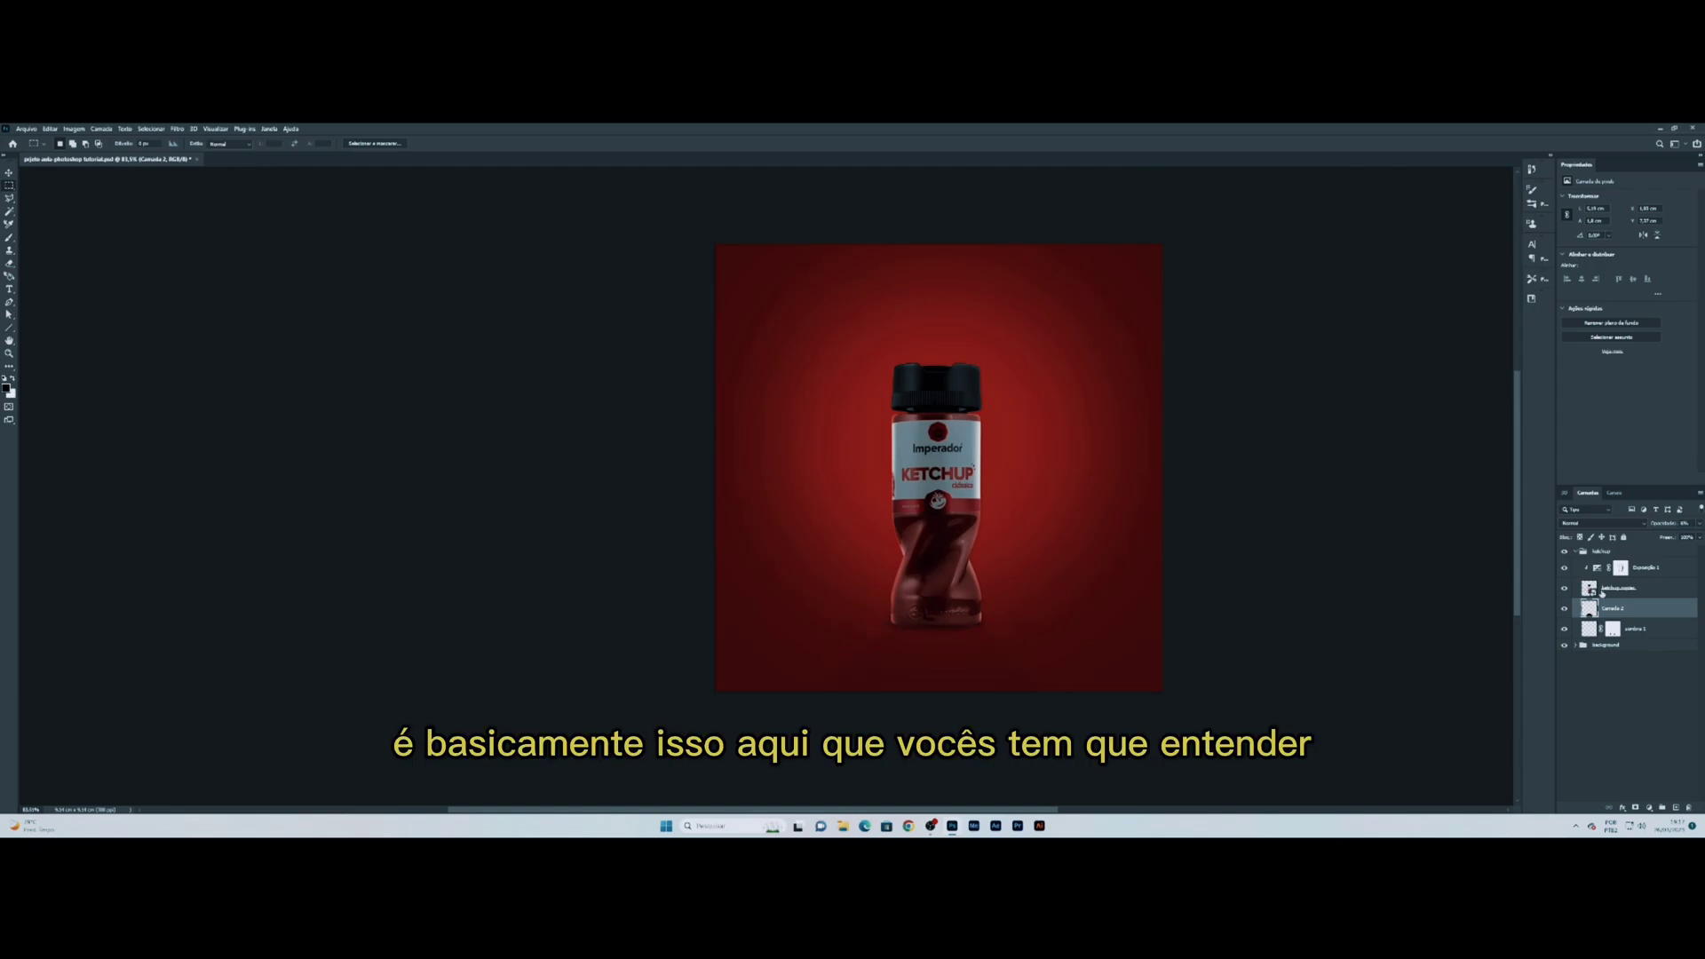
pyautogui.hotkey('ctrl', 't')
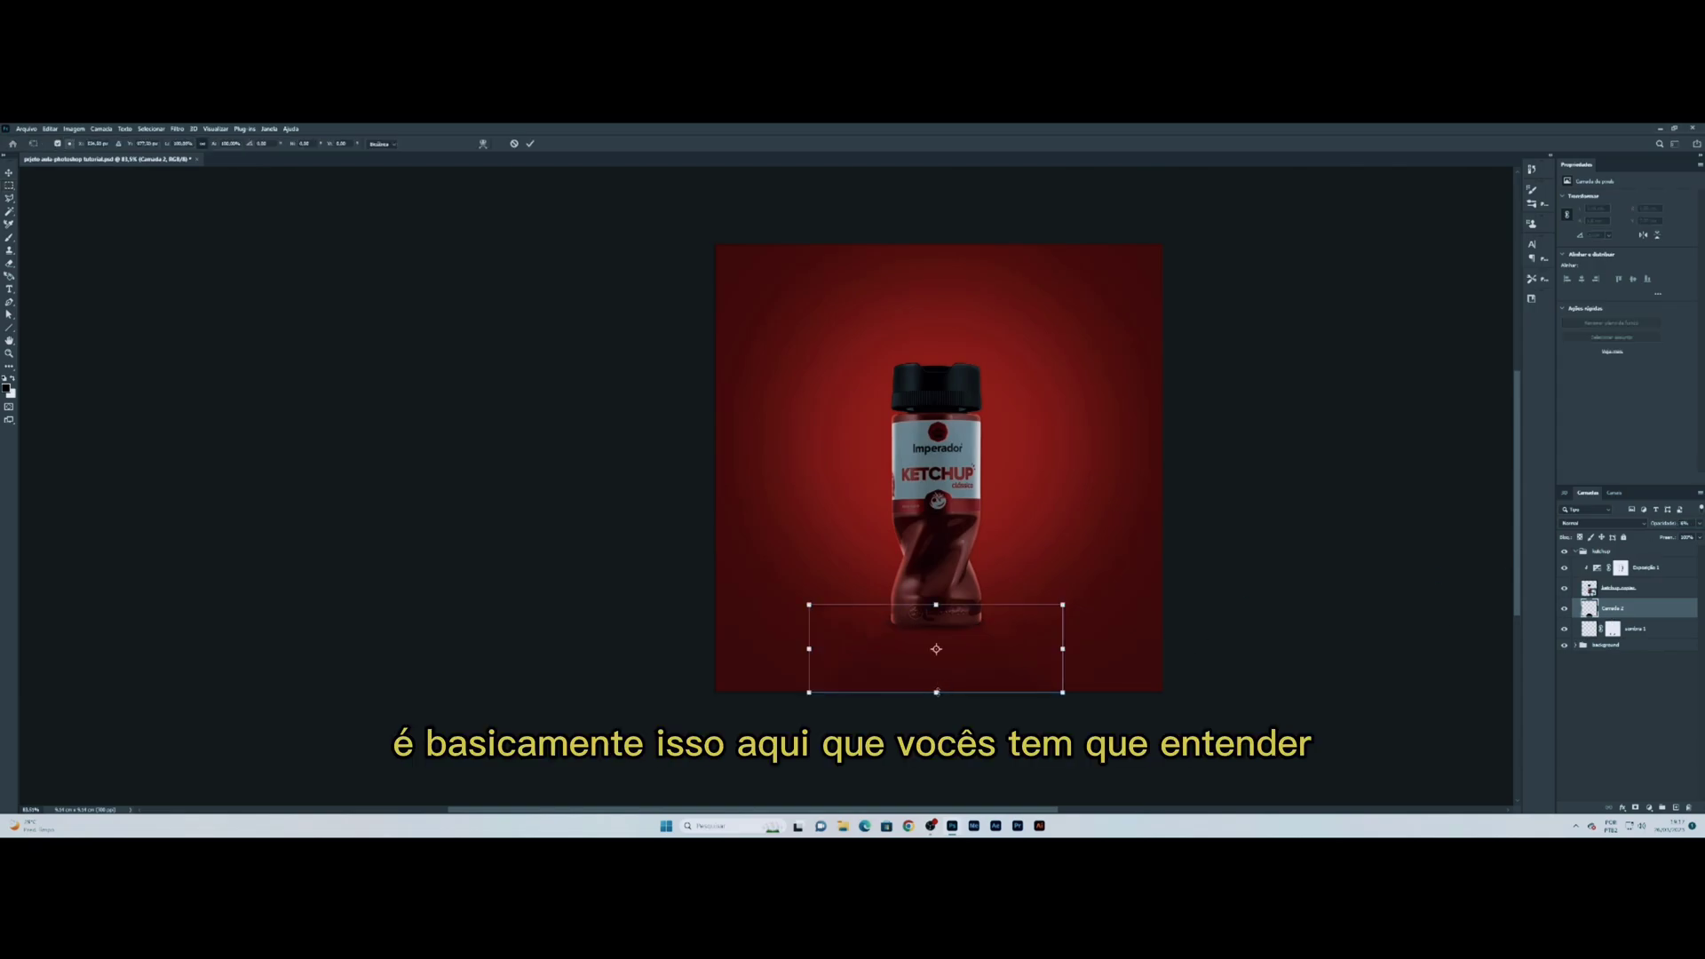
pyautogui.press('Return')
pyautogui.press('m')
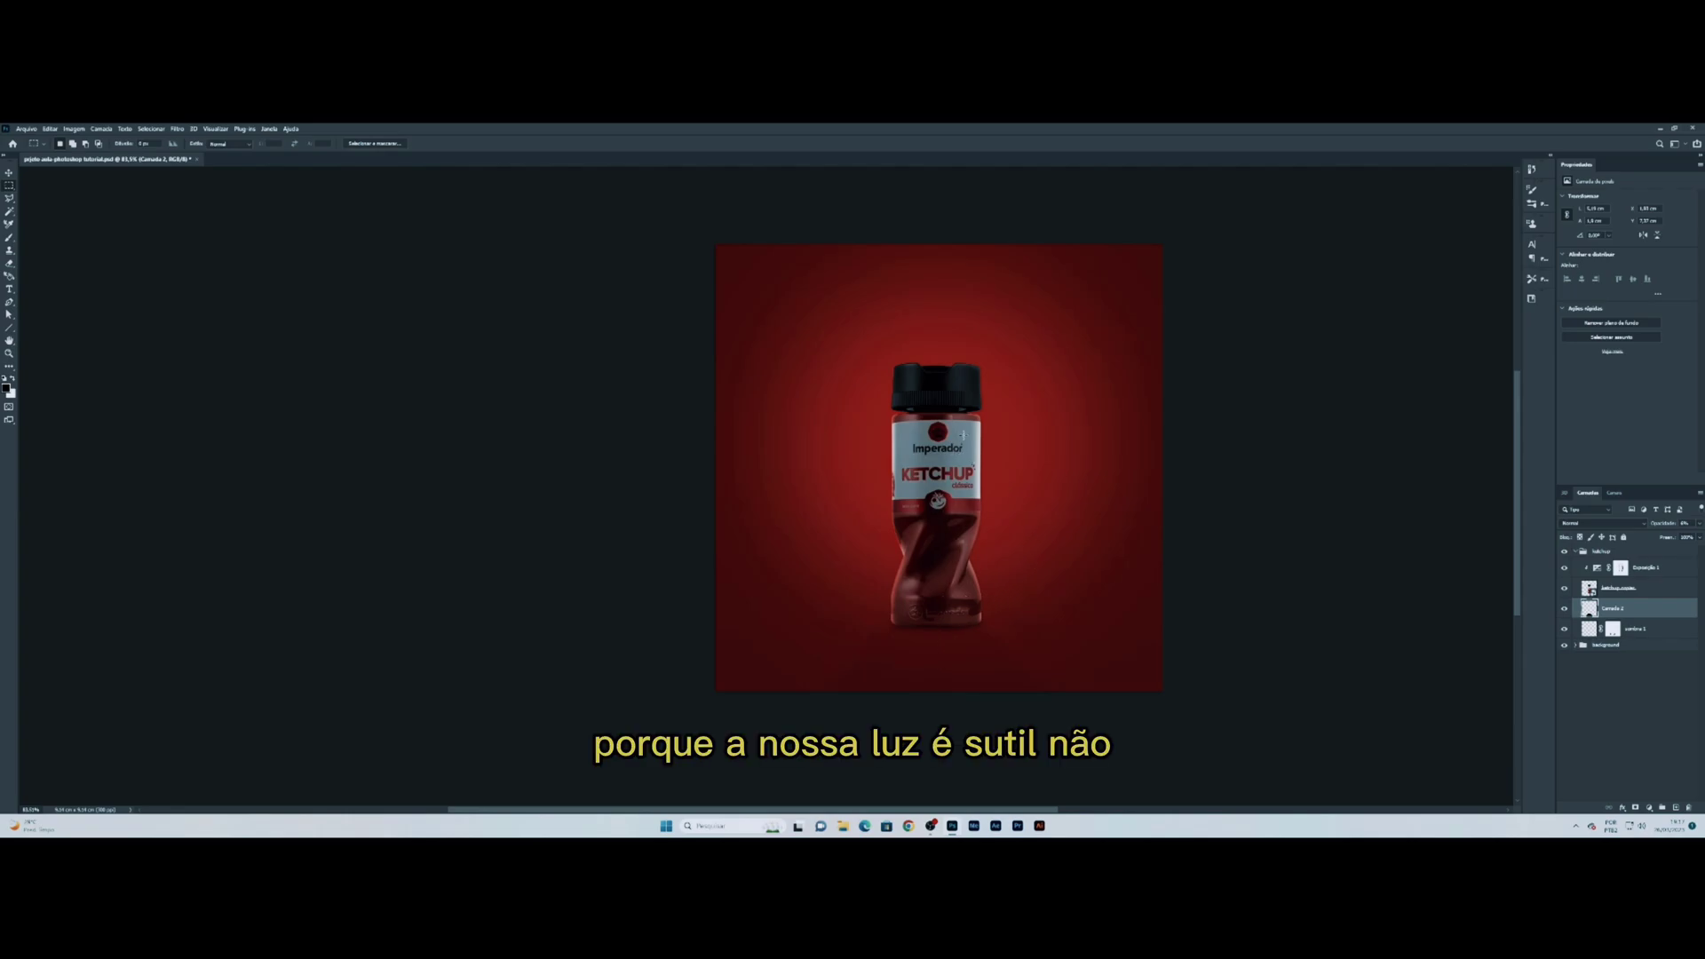
# Step: Collapse and select the ketchup group, then move the whole group into the left half of the canvas
pyautogui.press('b')
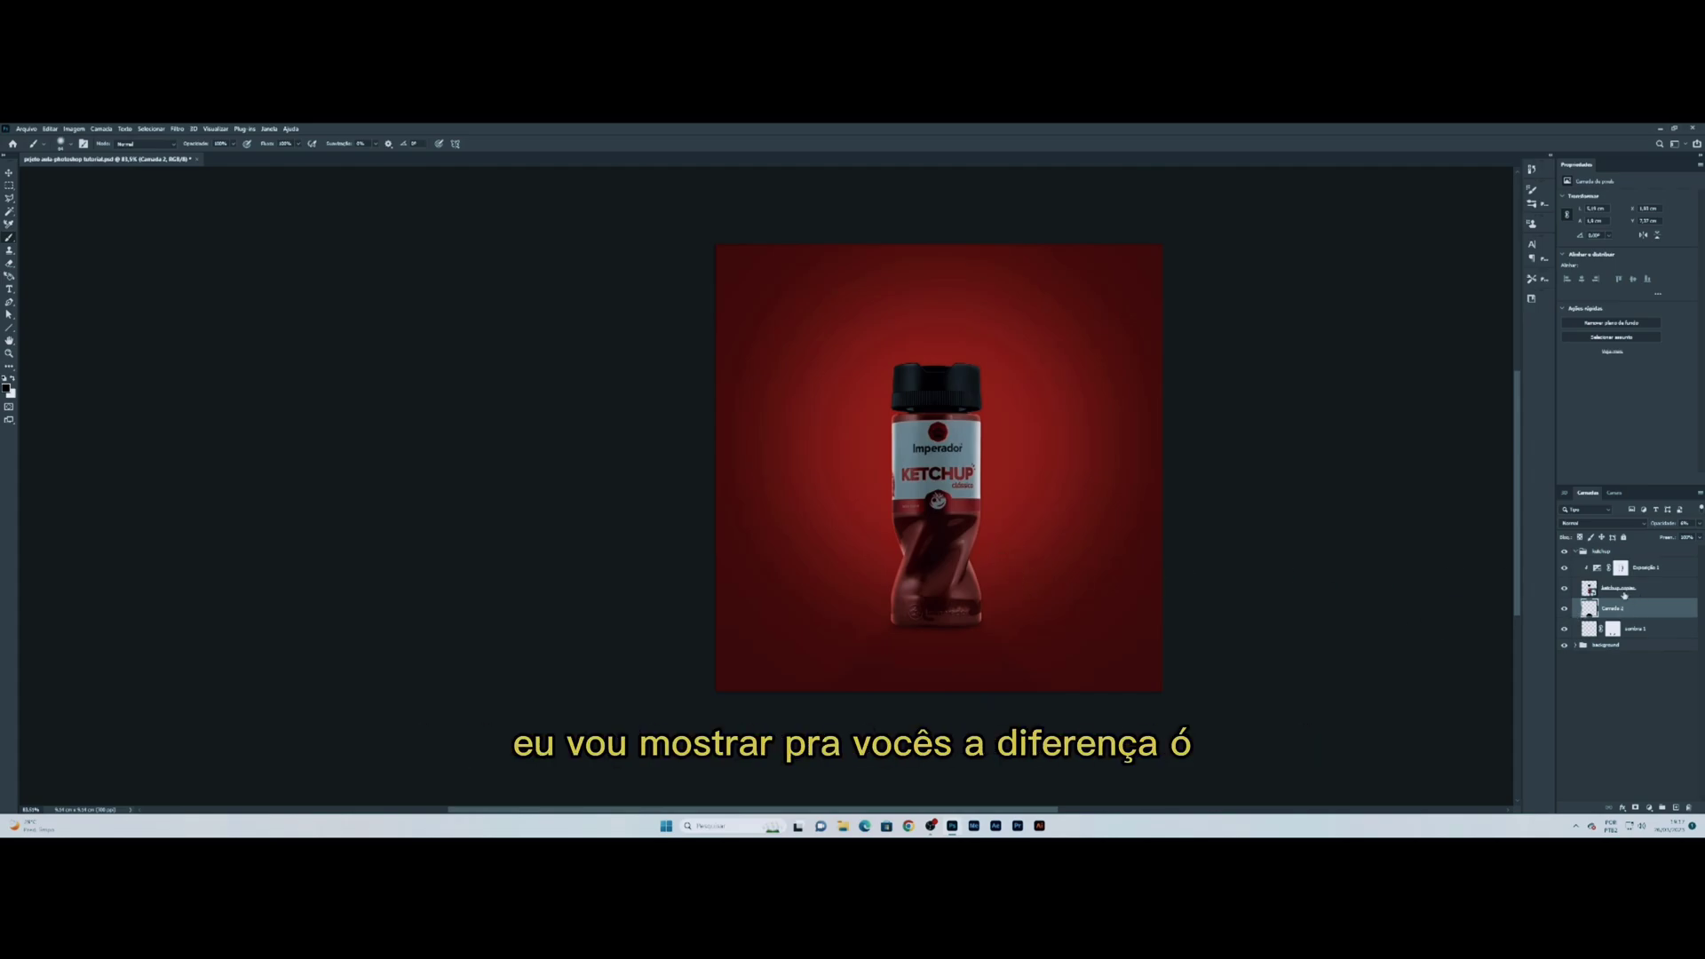
pyautogui.click(1621, 552)
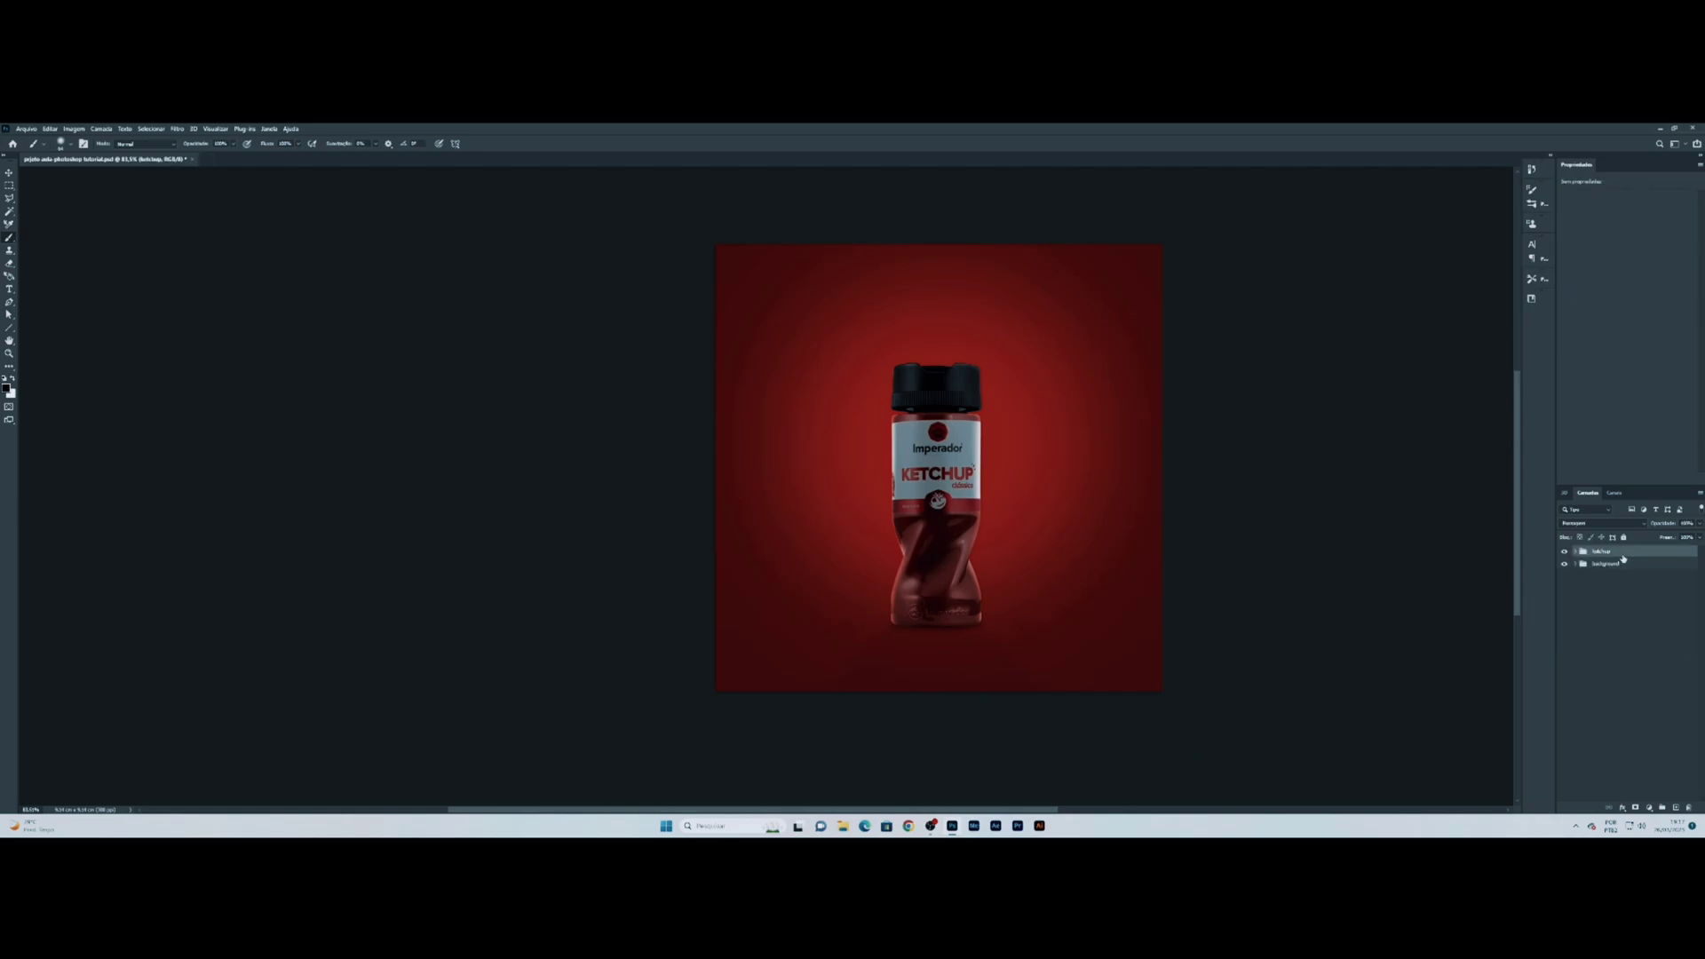
pyautogui.hotkey('ctrl', 't')
pyautogui.moveTo(935, 517)
pyautogui.mouseDown()
pyautogui.moveTo(828, 517)
pyautogui.moveTo(854, 513)
pyautogui.mouseUp()
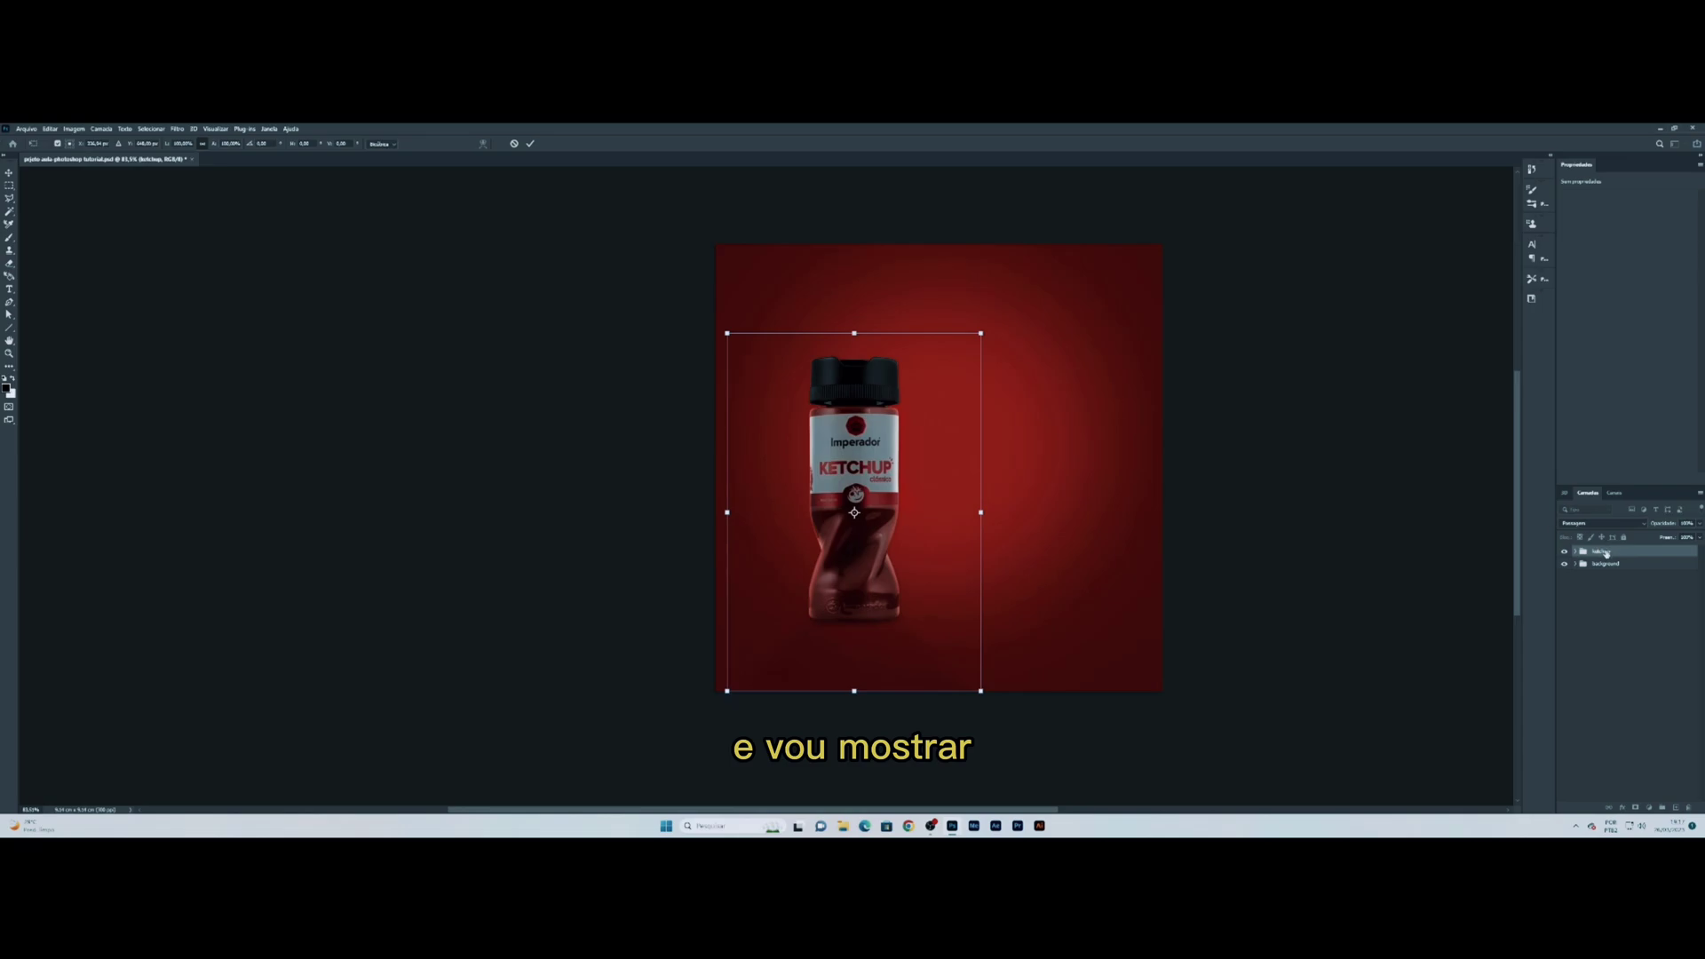
pyautogui.press('Return')
pyautogui.hotkey('ctrl', 'j')
pyautogui.hotkey('ctrl', 't')
pyautogui.moveTo(948, 545); pyautogui.dragTo(1127, 521)
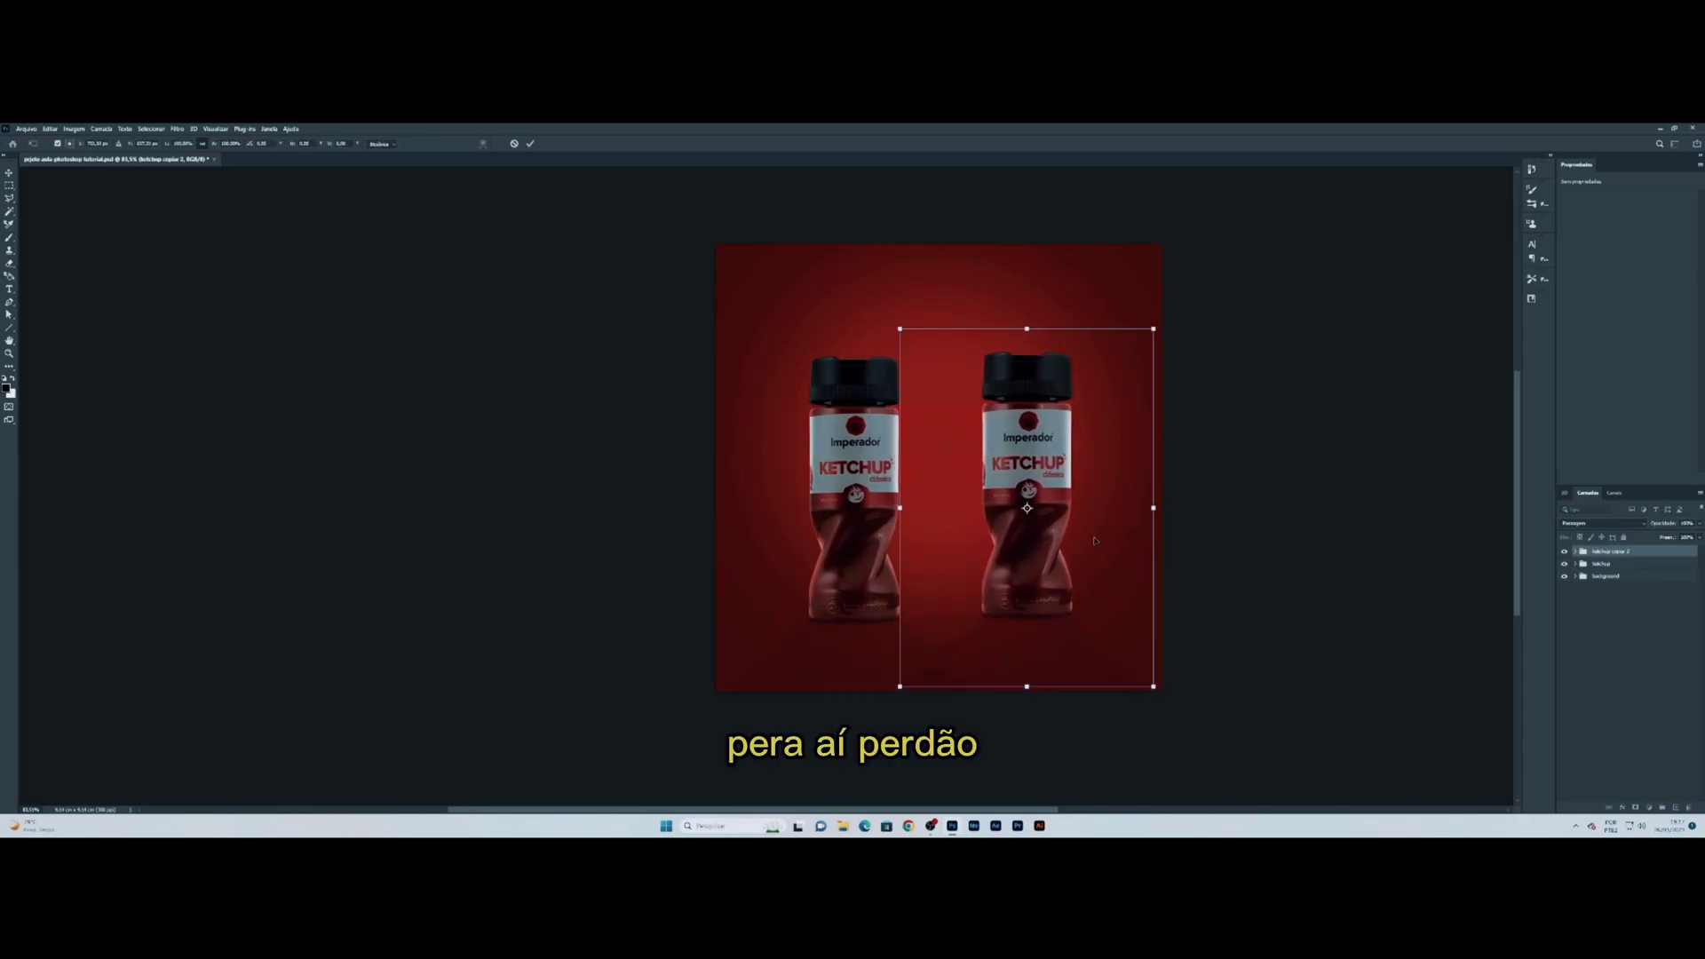
pyautogui.hotkey('ctrl', 'z')
pyautogui.press('Return')
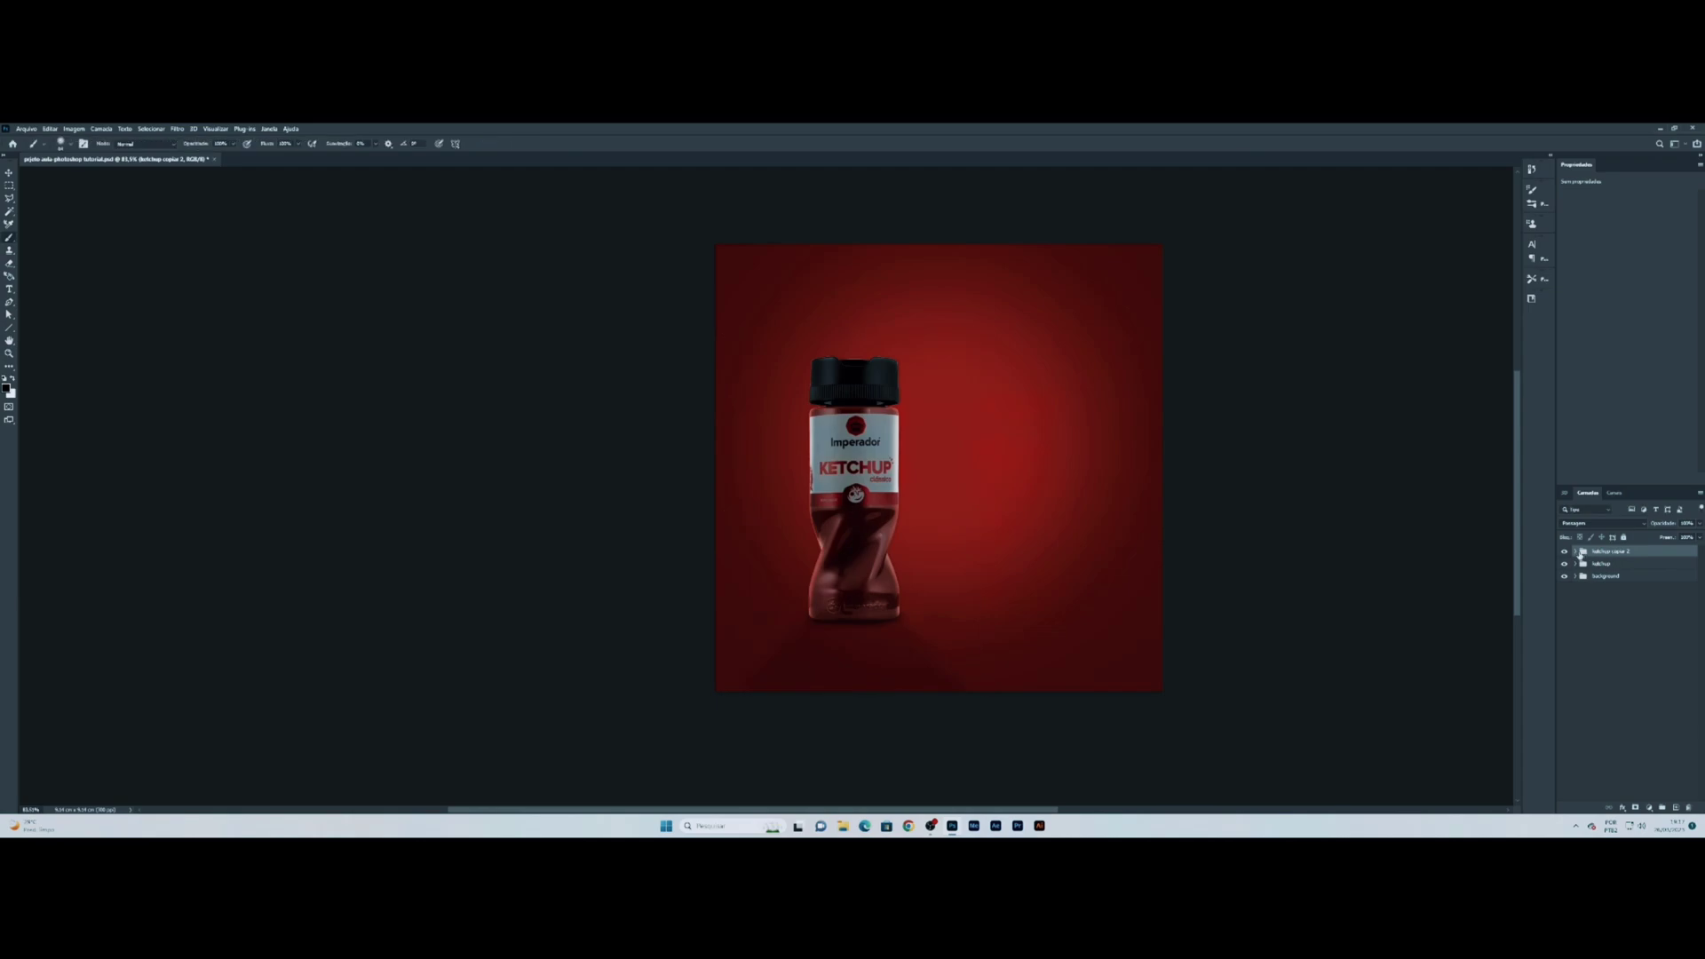
pyautogui.press('Delete')
# Step: Copy only the bottle layer out above the ketchup group and place the unadjusted copy to the right of the edited bottle for comparison
pyautogui.click(1575, 551)
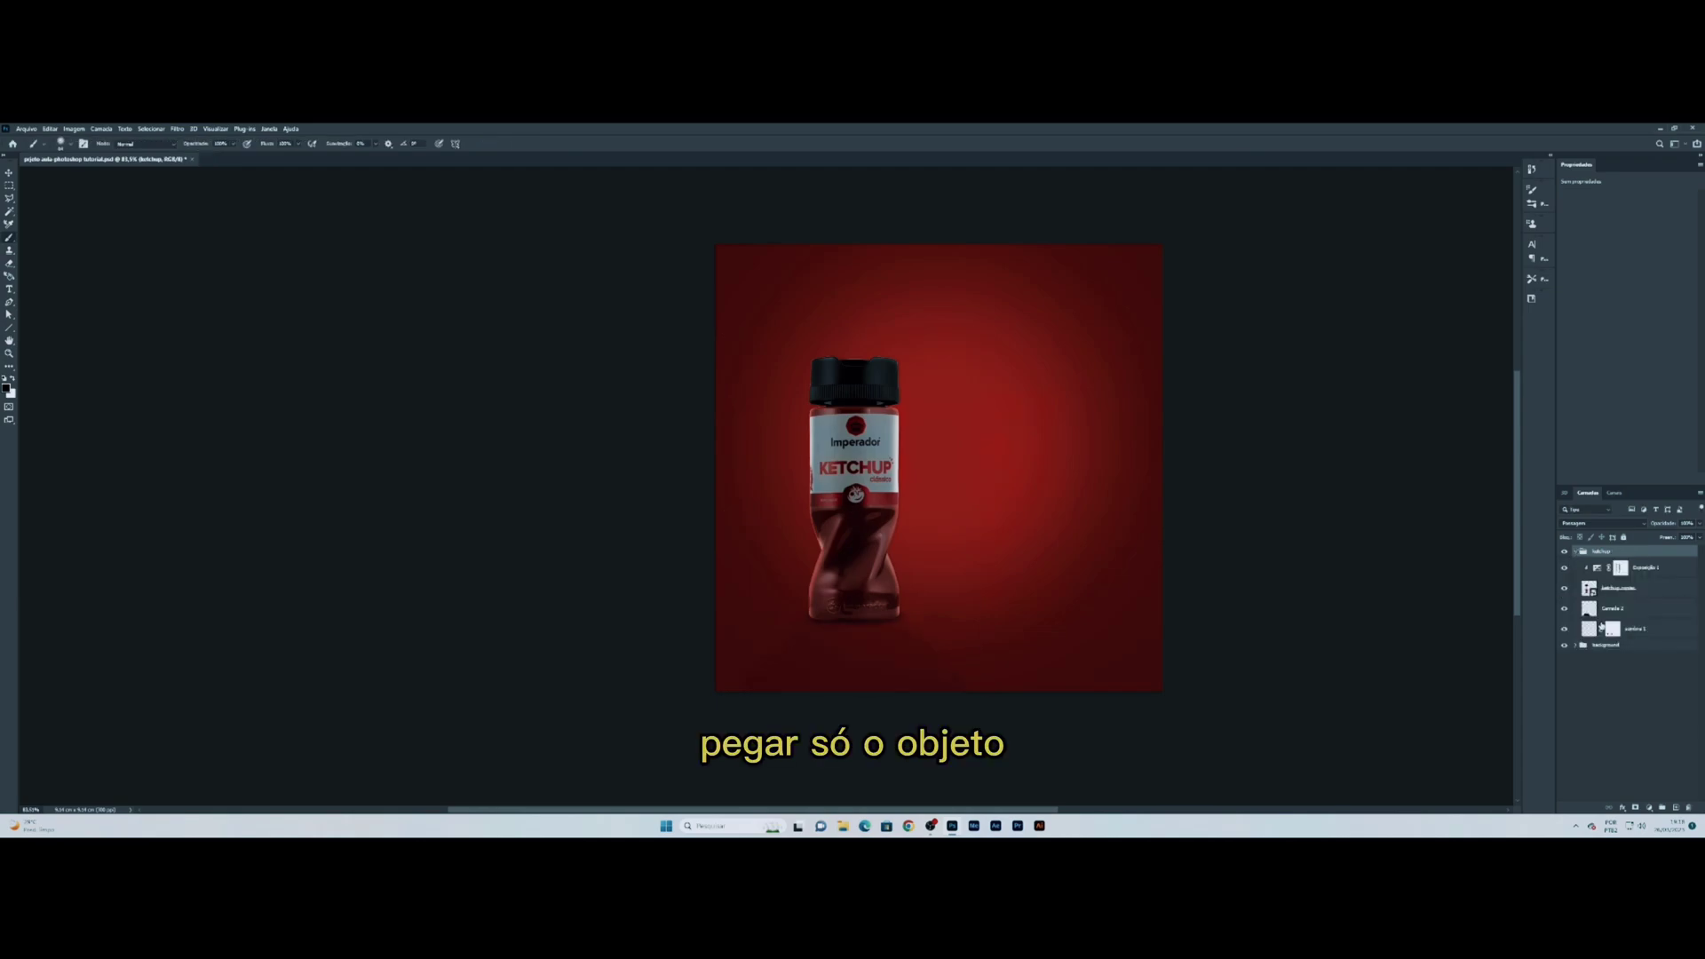
pyautogui.click(1615, 593)
pyautogui.moveTo(1577, 556); pyautogui.dragTo(1585, 545)
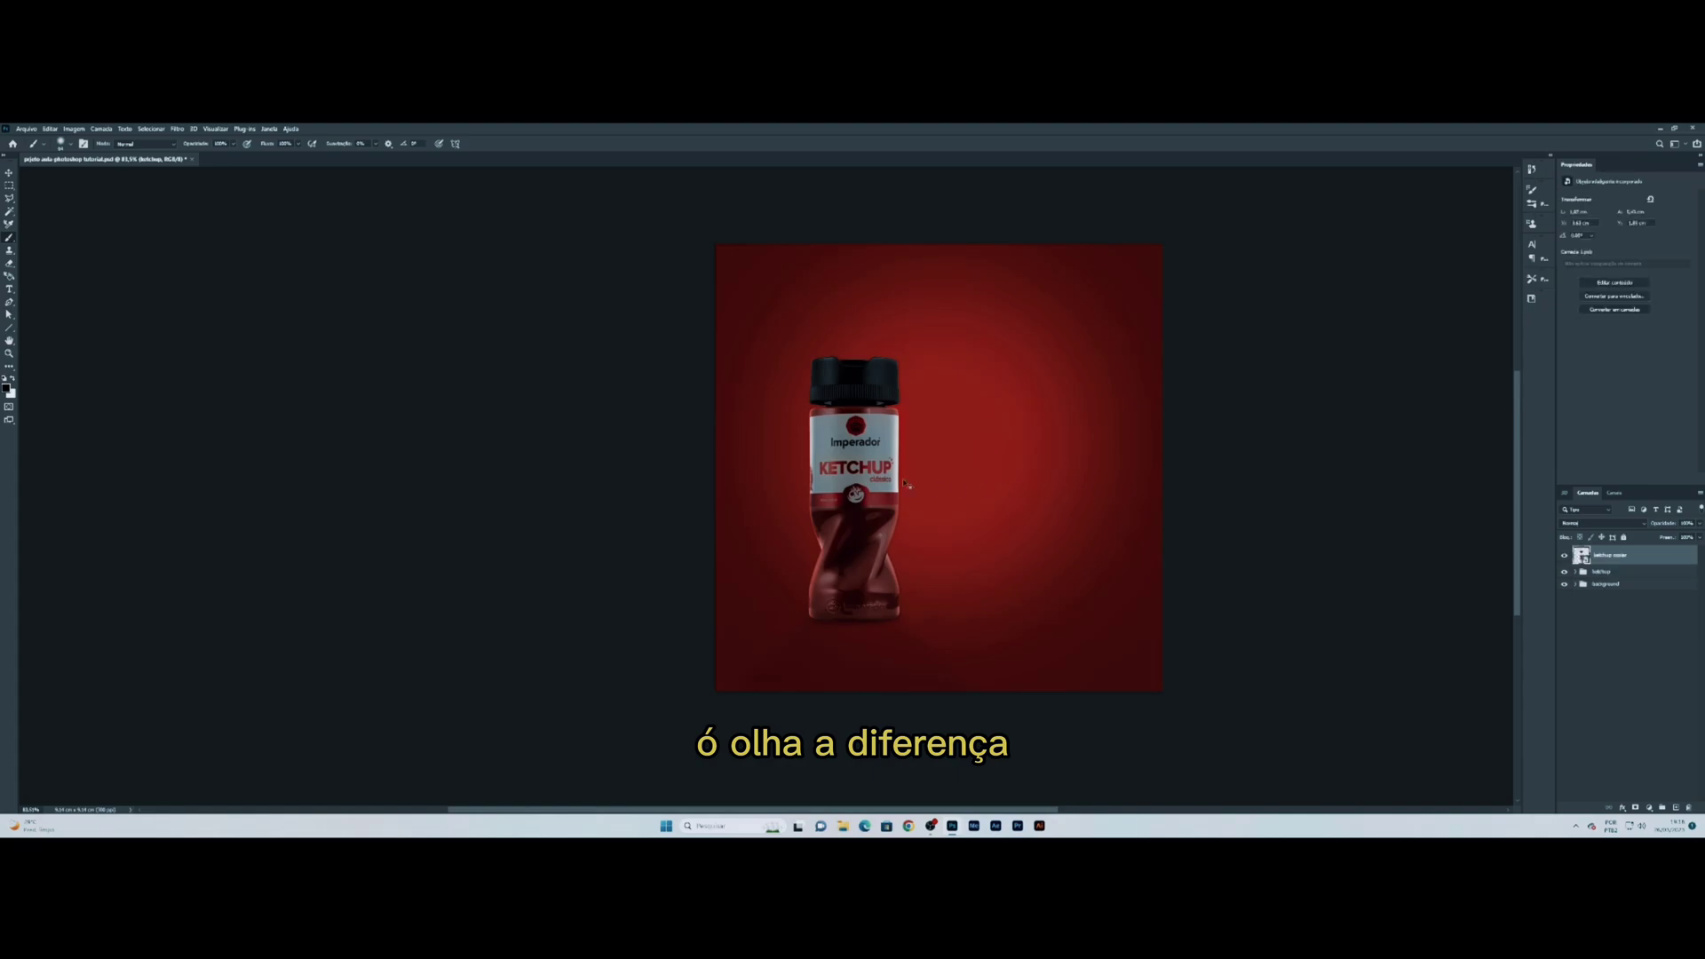
pyautogui.click(993, 530)
pyautogui.press('Escape')
pyautogui.moveTo(938, 535); pyautogui.dragTo(1001, 556)
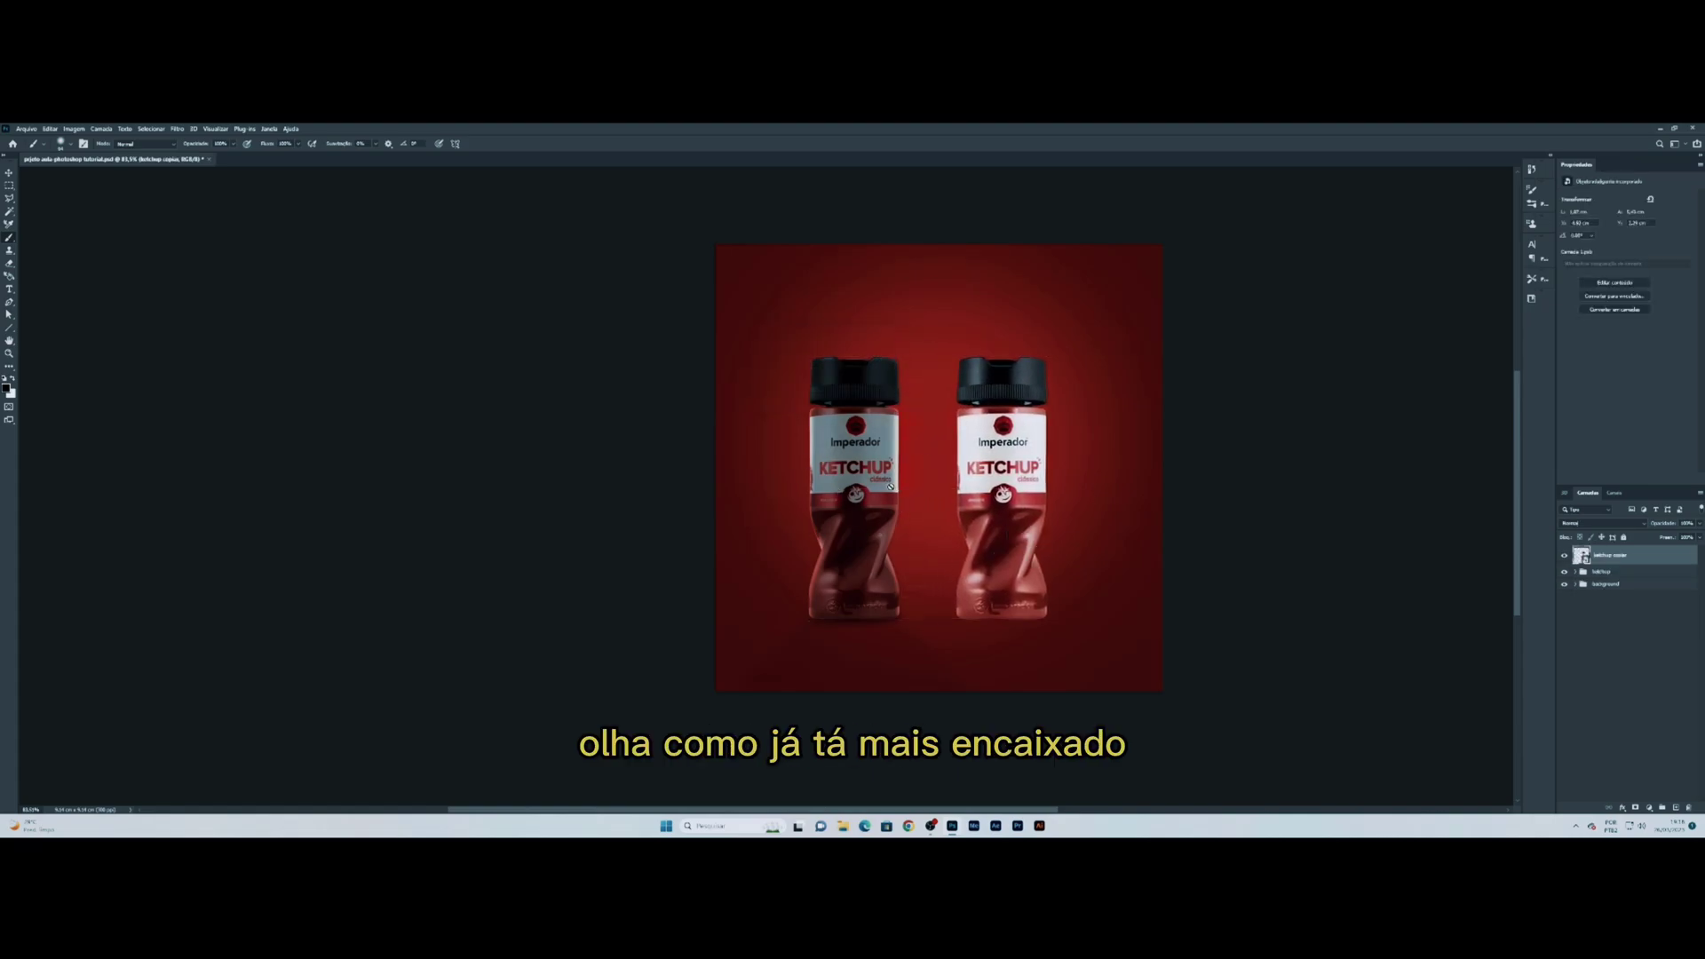